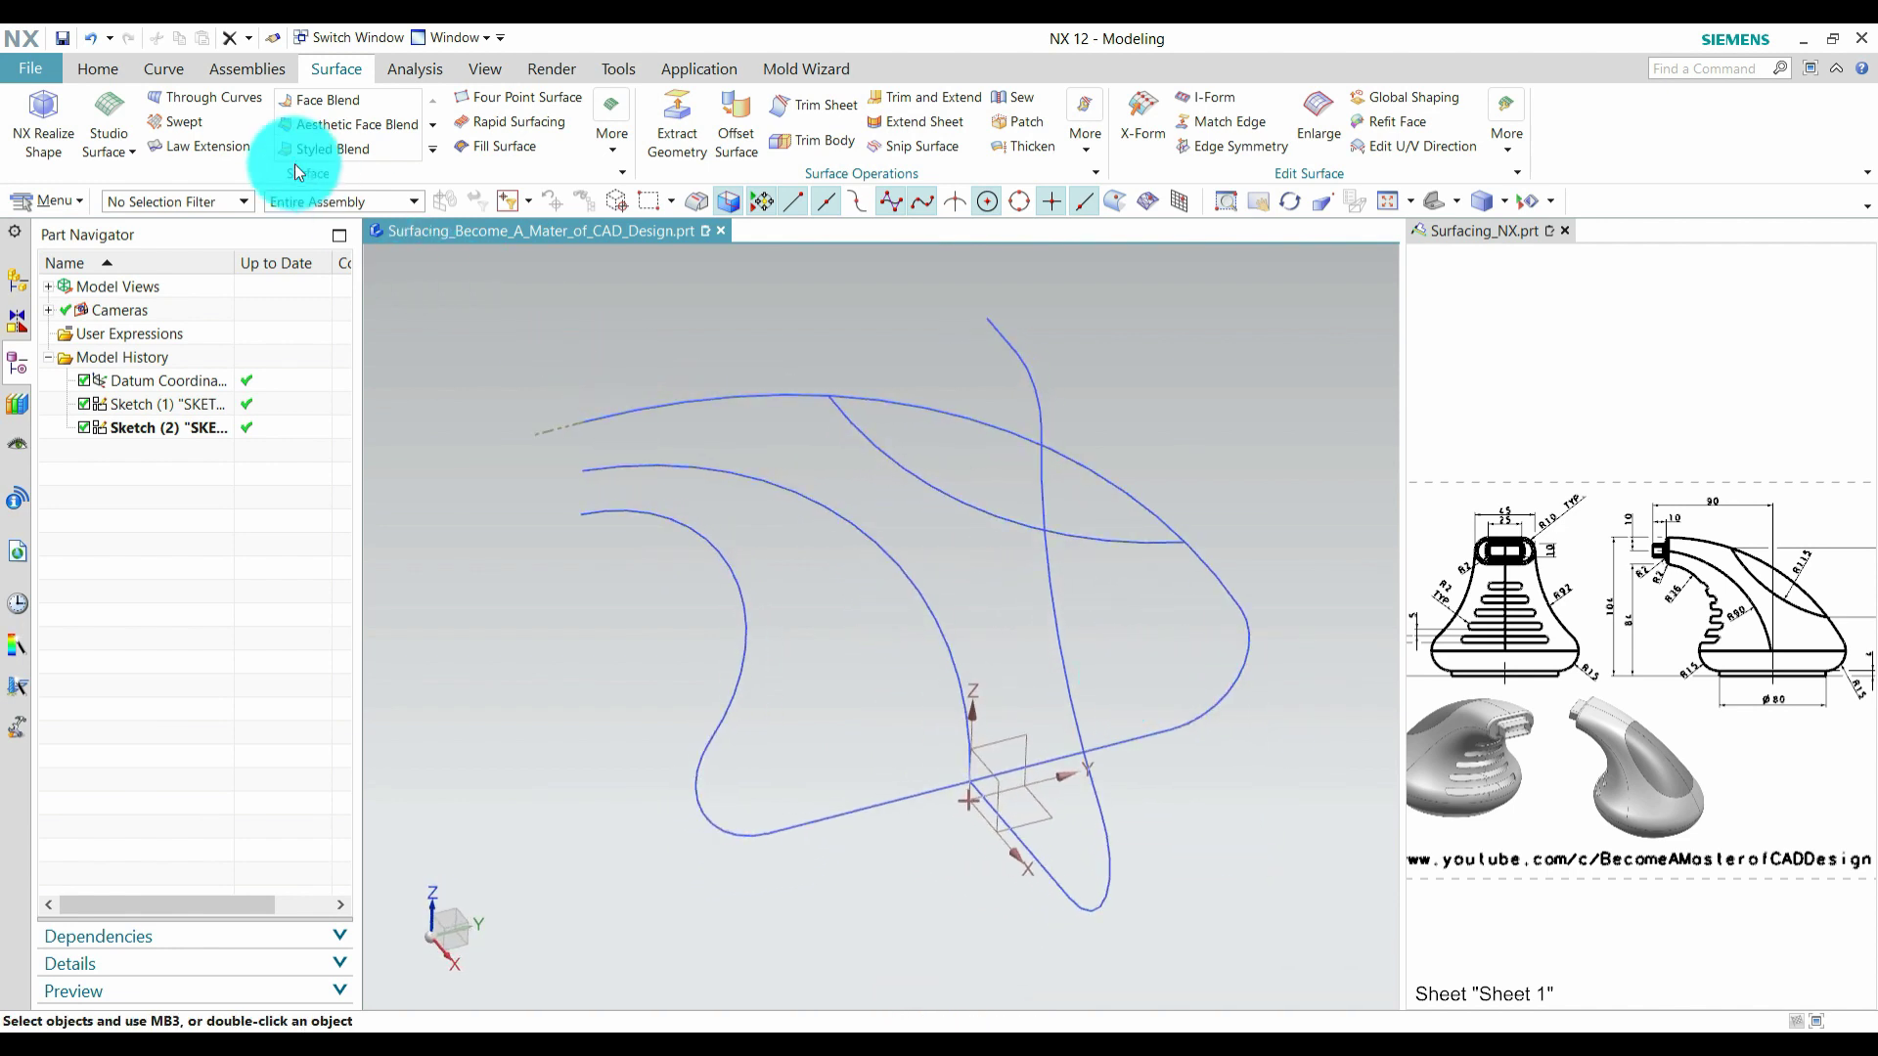
# Step: Launch Combined Projection from the Curve tab's Derived Curve gallery
pyautogui.click(164, 68)
pyautogui.click(711, 136)
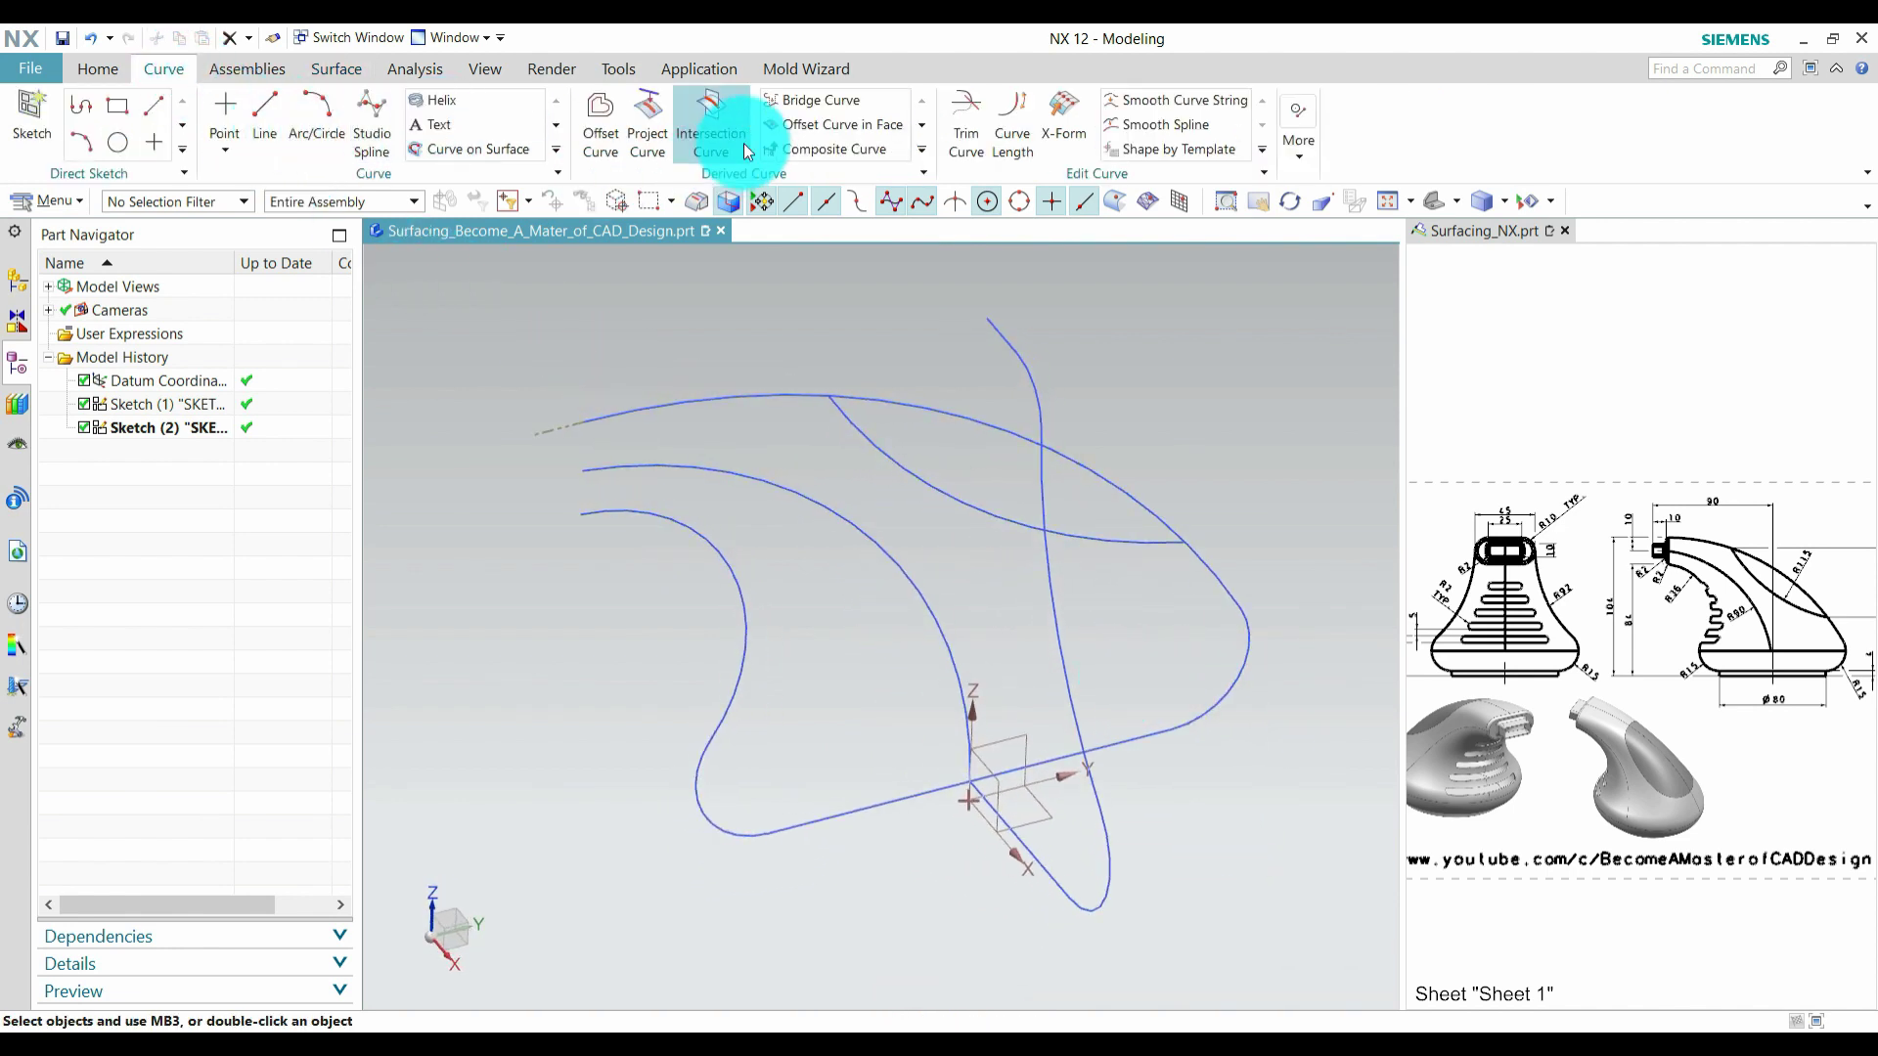
pyautogui.click(923, 149)
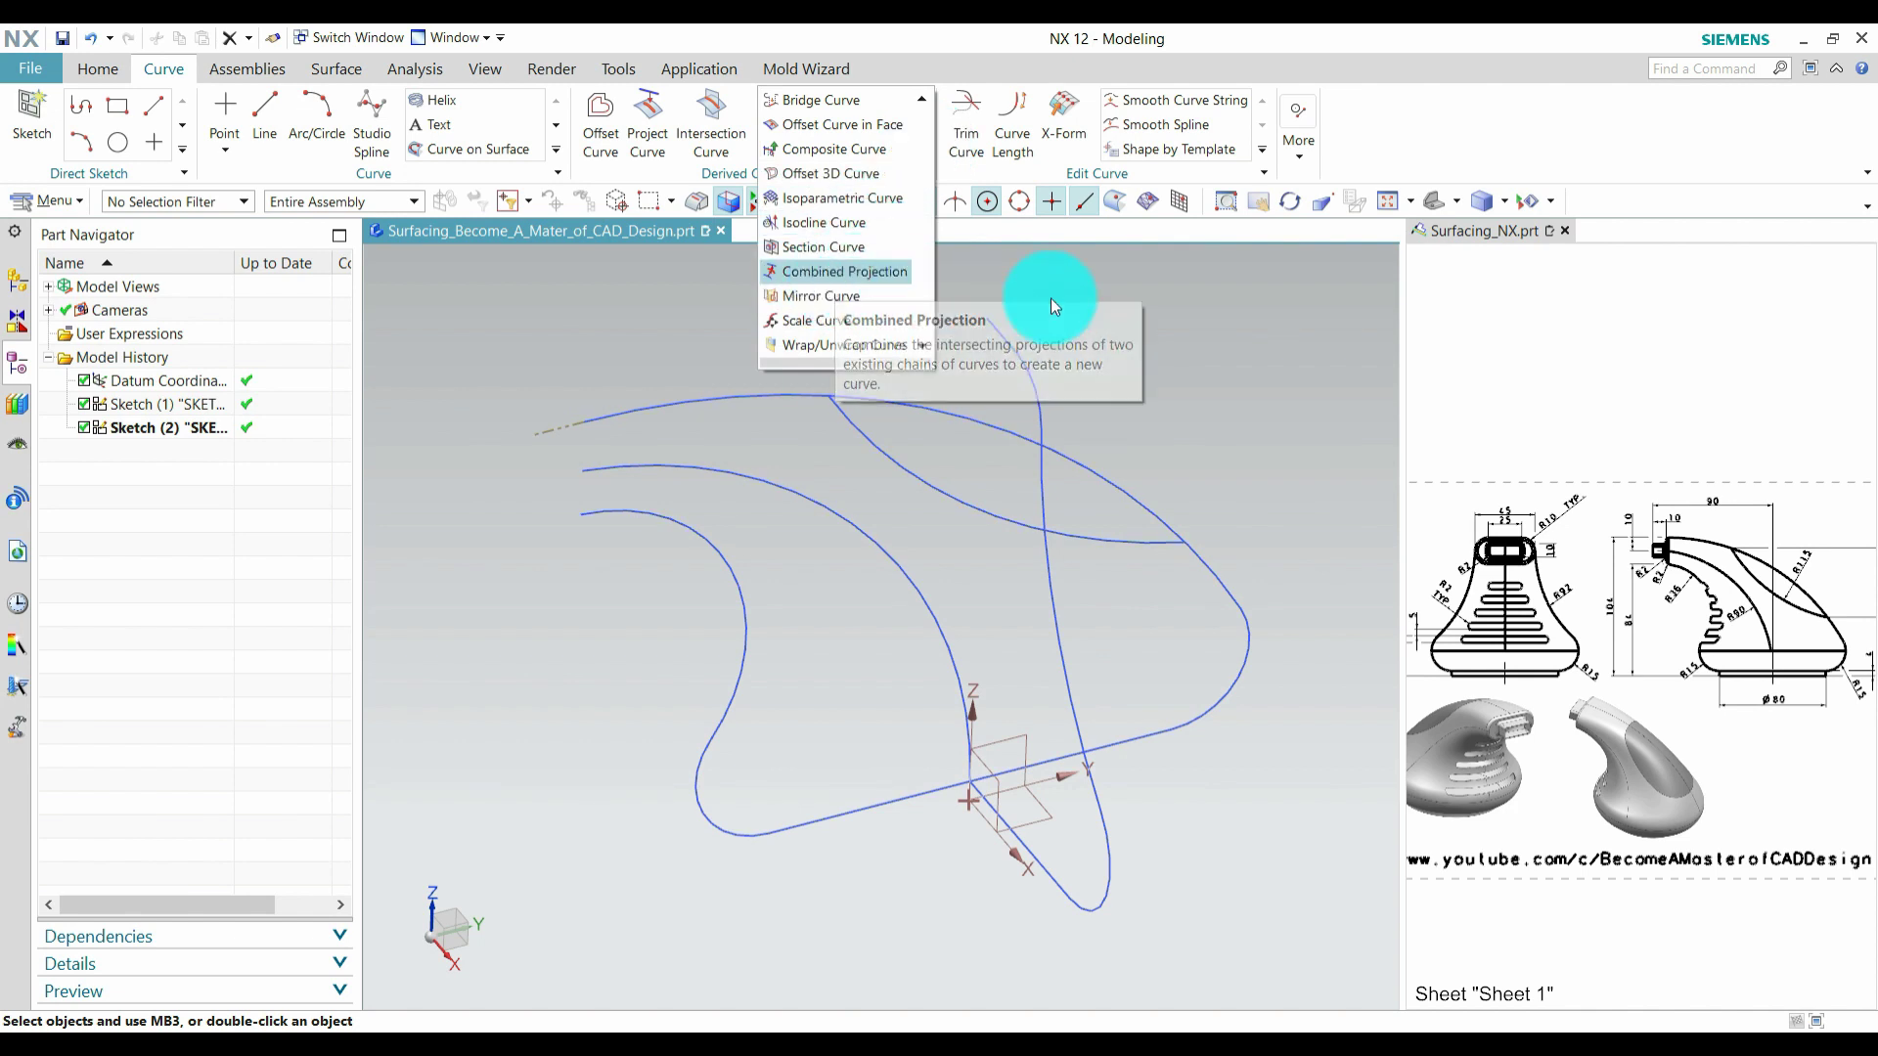
pyautogui.click(837, 271)
pyautogui.moveTo(1150, 519)
pyautogui.mouseDown(button='middle')
pyautogui.moveTo(1140, 495)
pyautogui.moveTo(1163, 512)
pyautogui.moveTo(1145, 528)
pyautogui.mouseUp(button='middle')
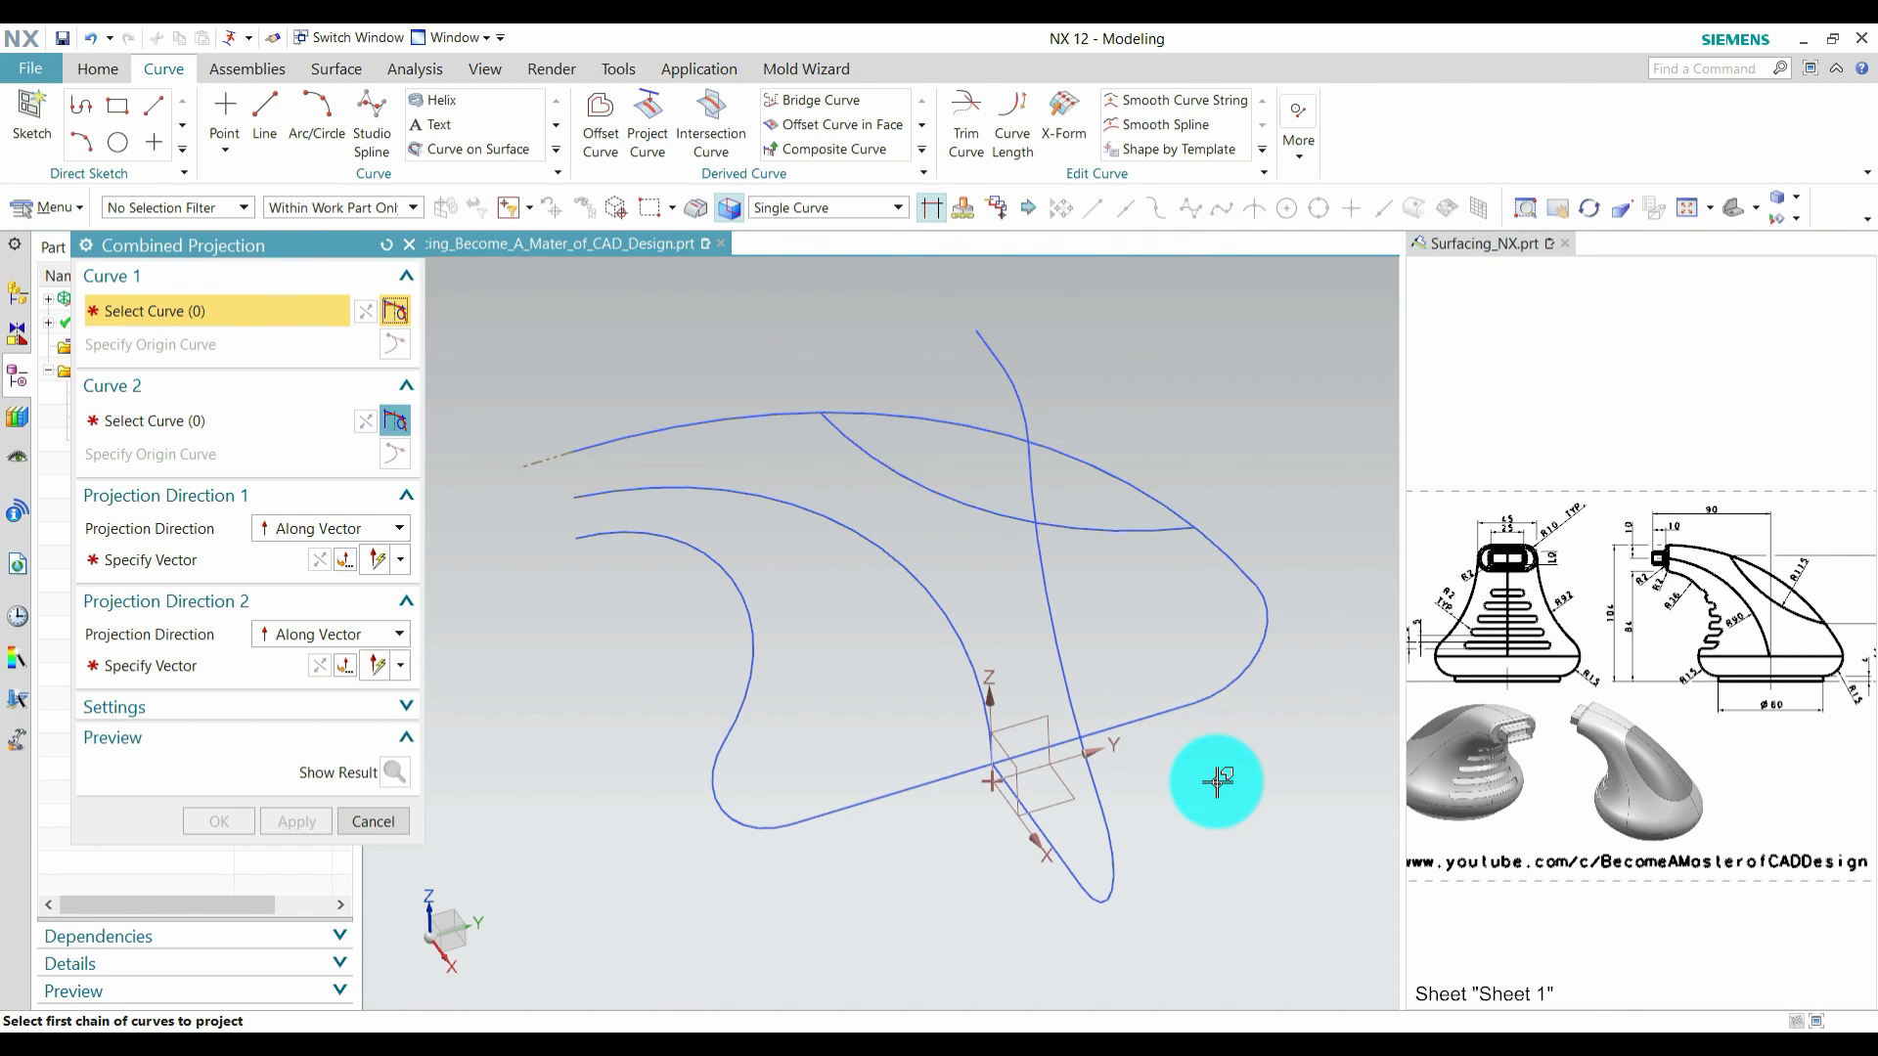
# Step: Pick Arc6 of SKETCH_000 as Curve 1 and five SKETCH_001 curves as Curve 2
pyautogui.moveTo(1216, 779); pyautogui.dragTo(1217, 751, button='middle')
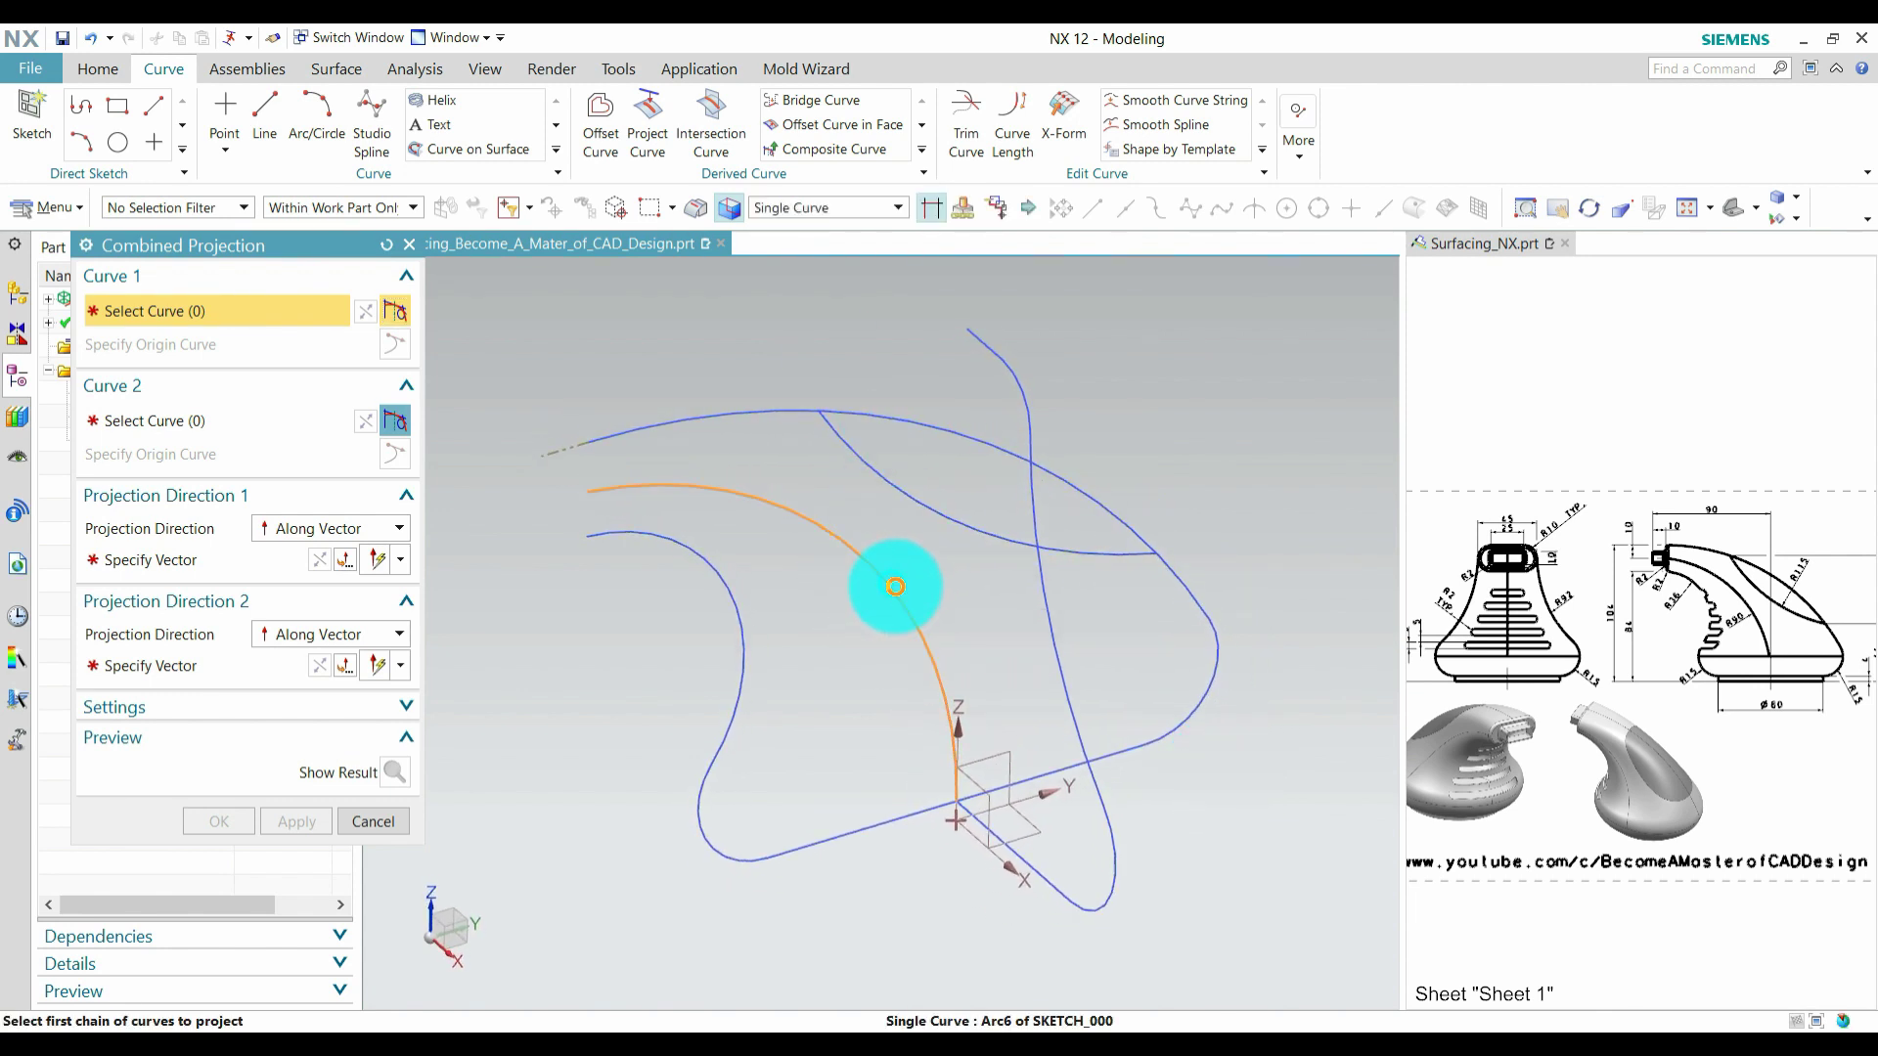
pyautogui.click(895, 587)
pyautogui.moveTo(767, 596); pyautogui.dragTo(831, 685, button='middle')
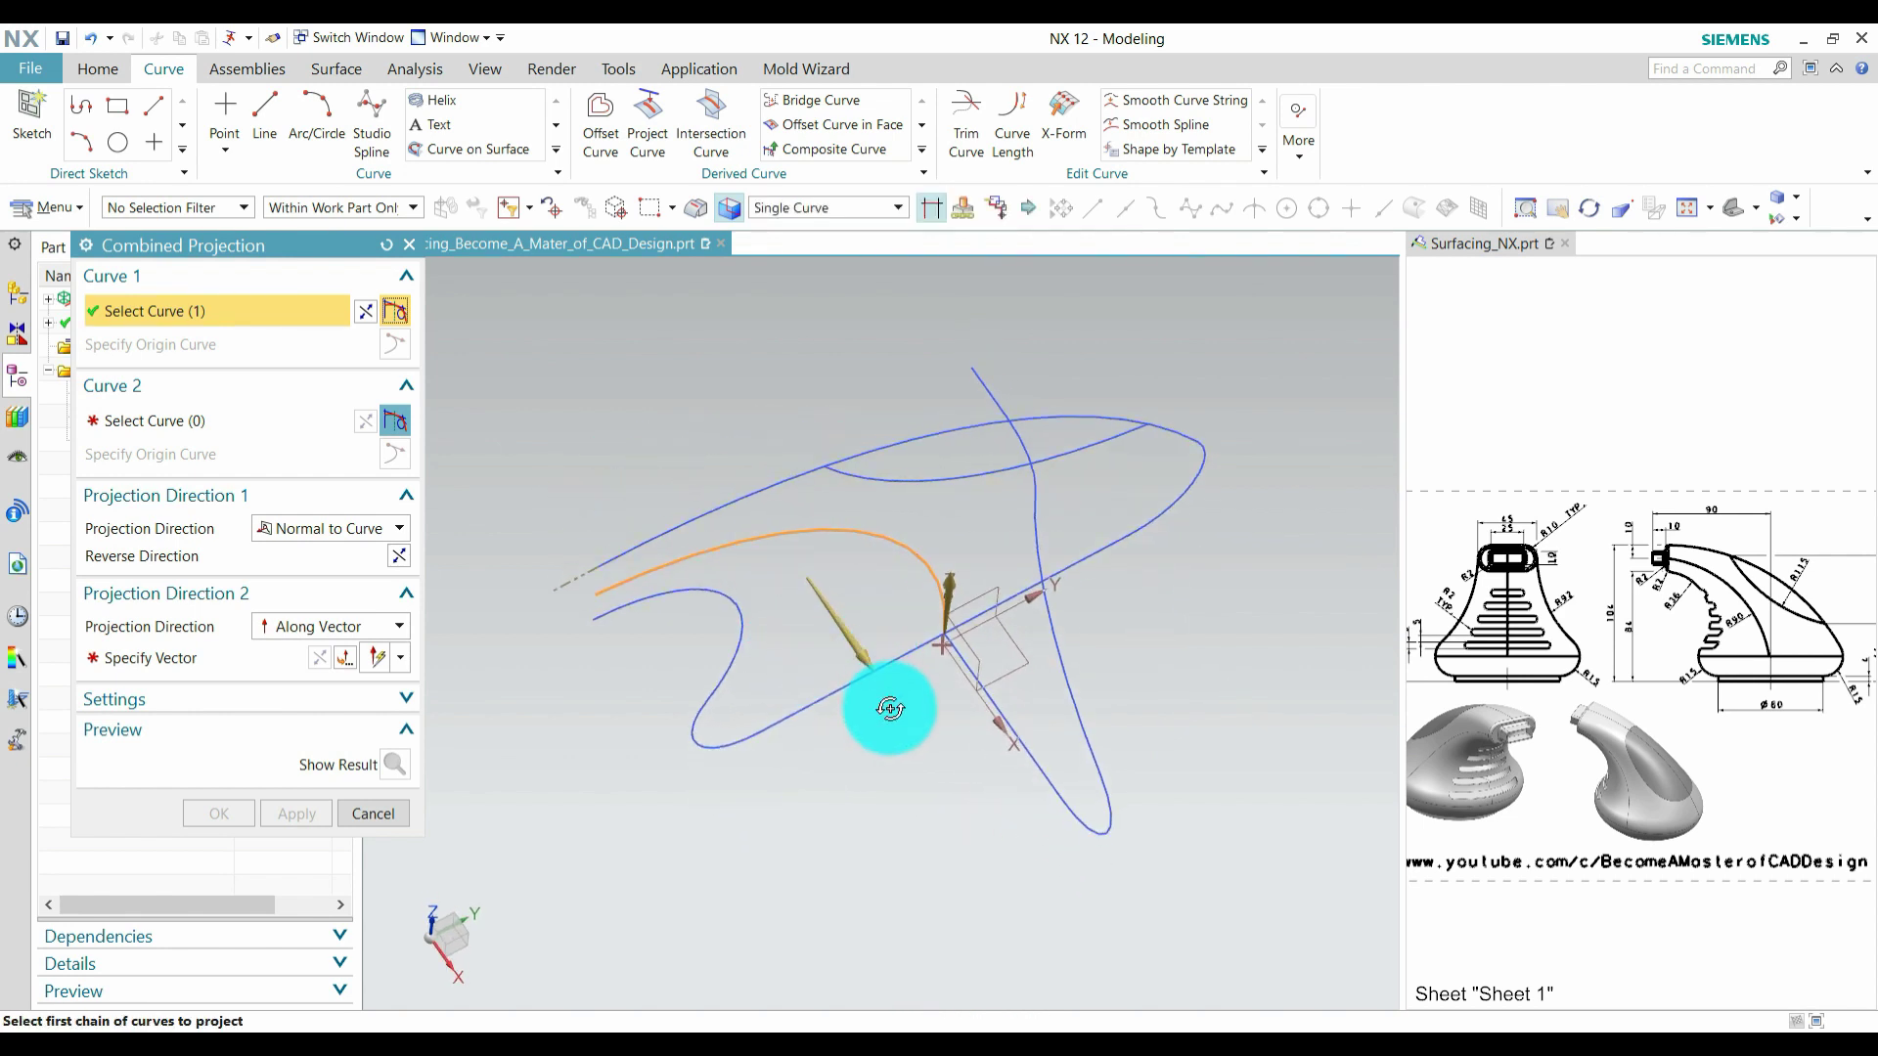
pyautogui.click(280, 437)
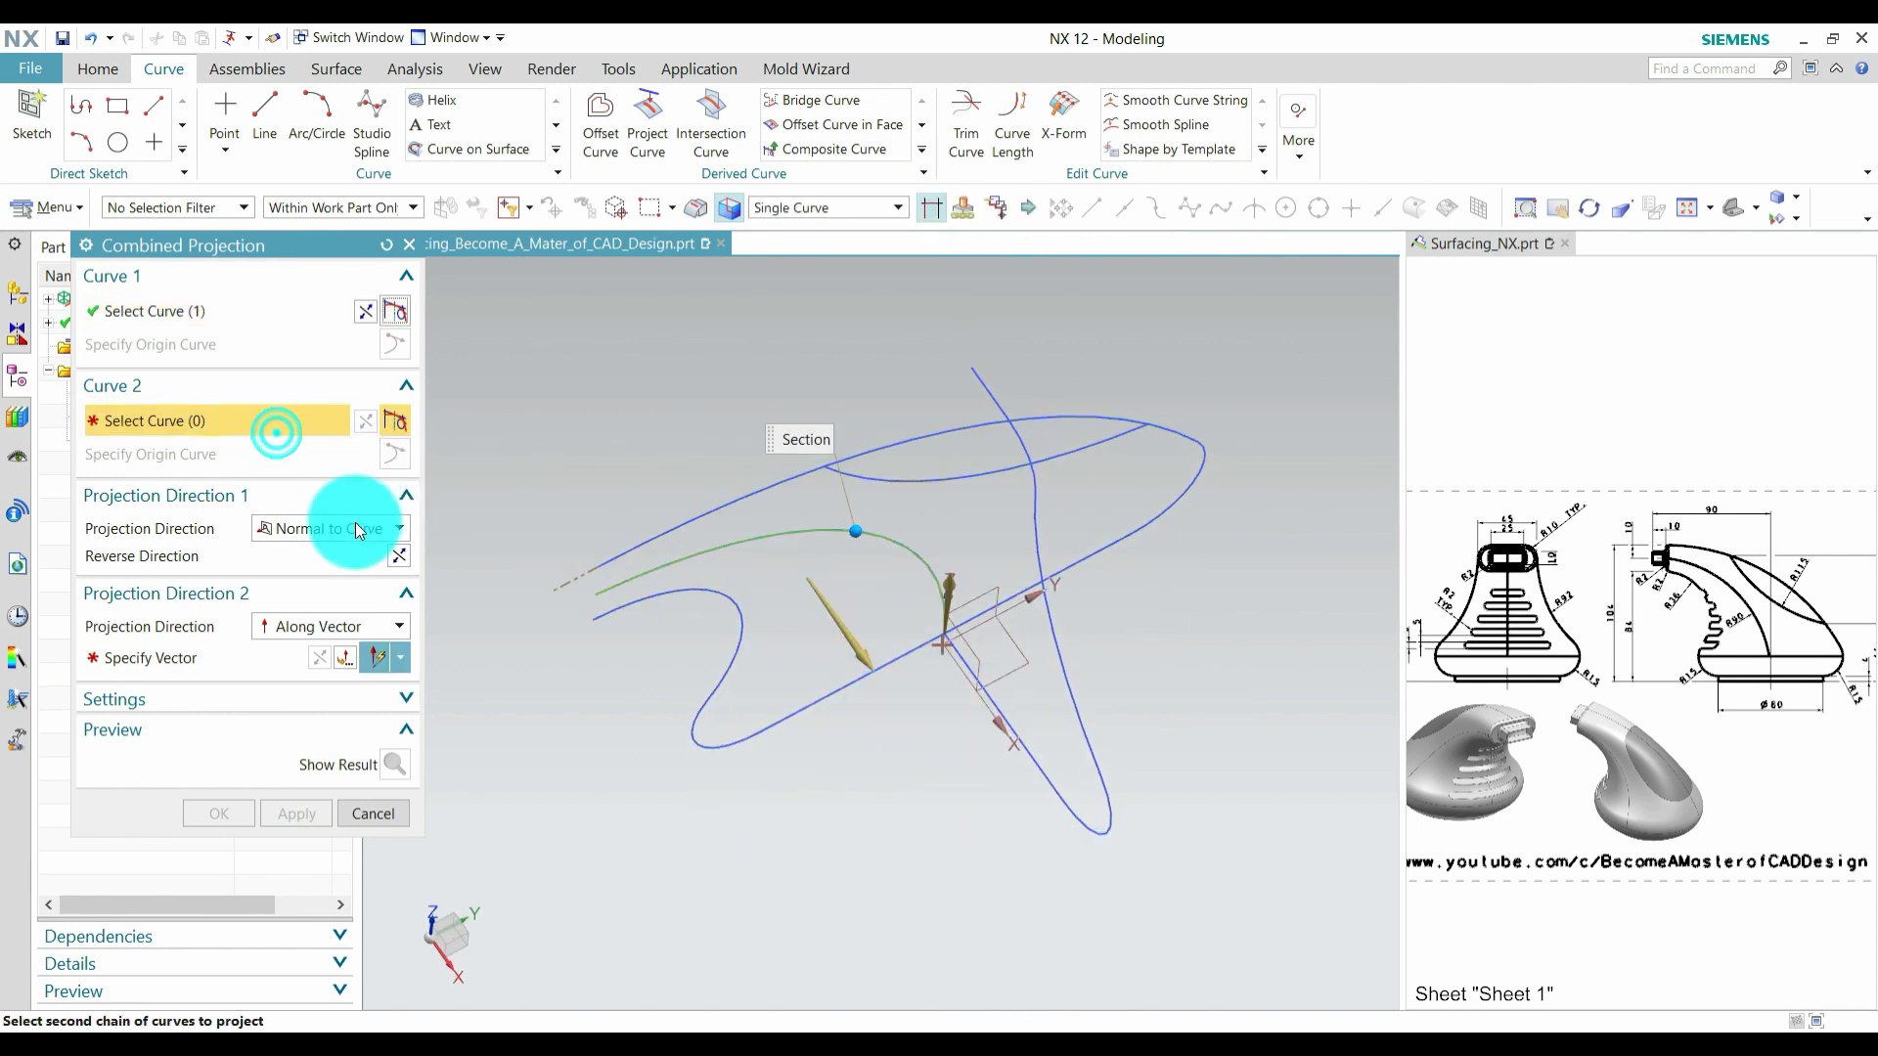
pyautogui.click(1062, 660)
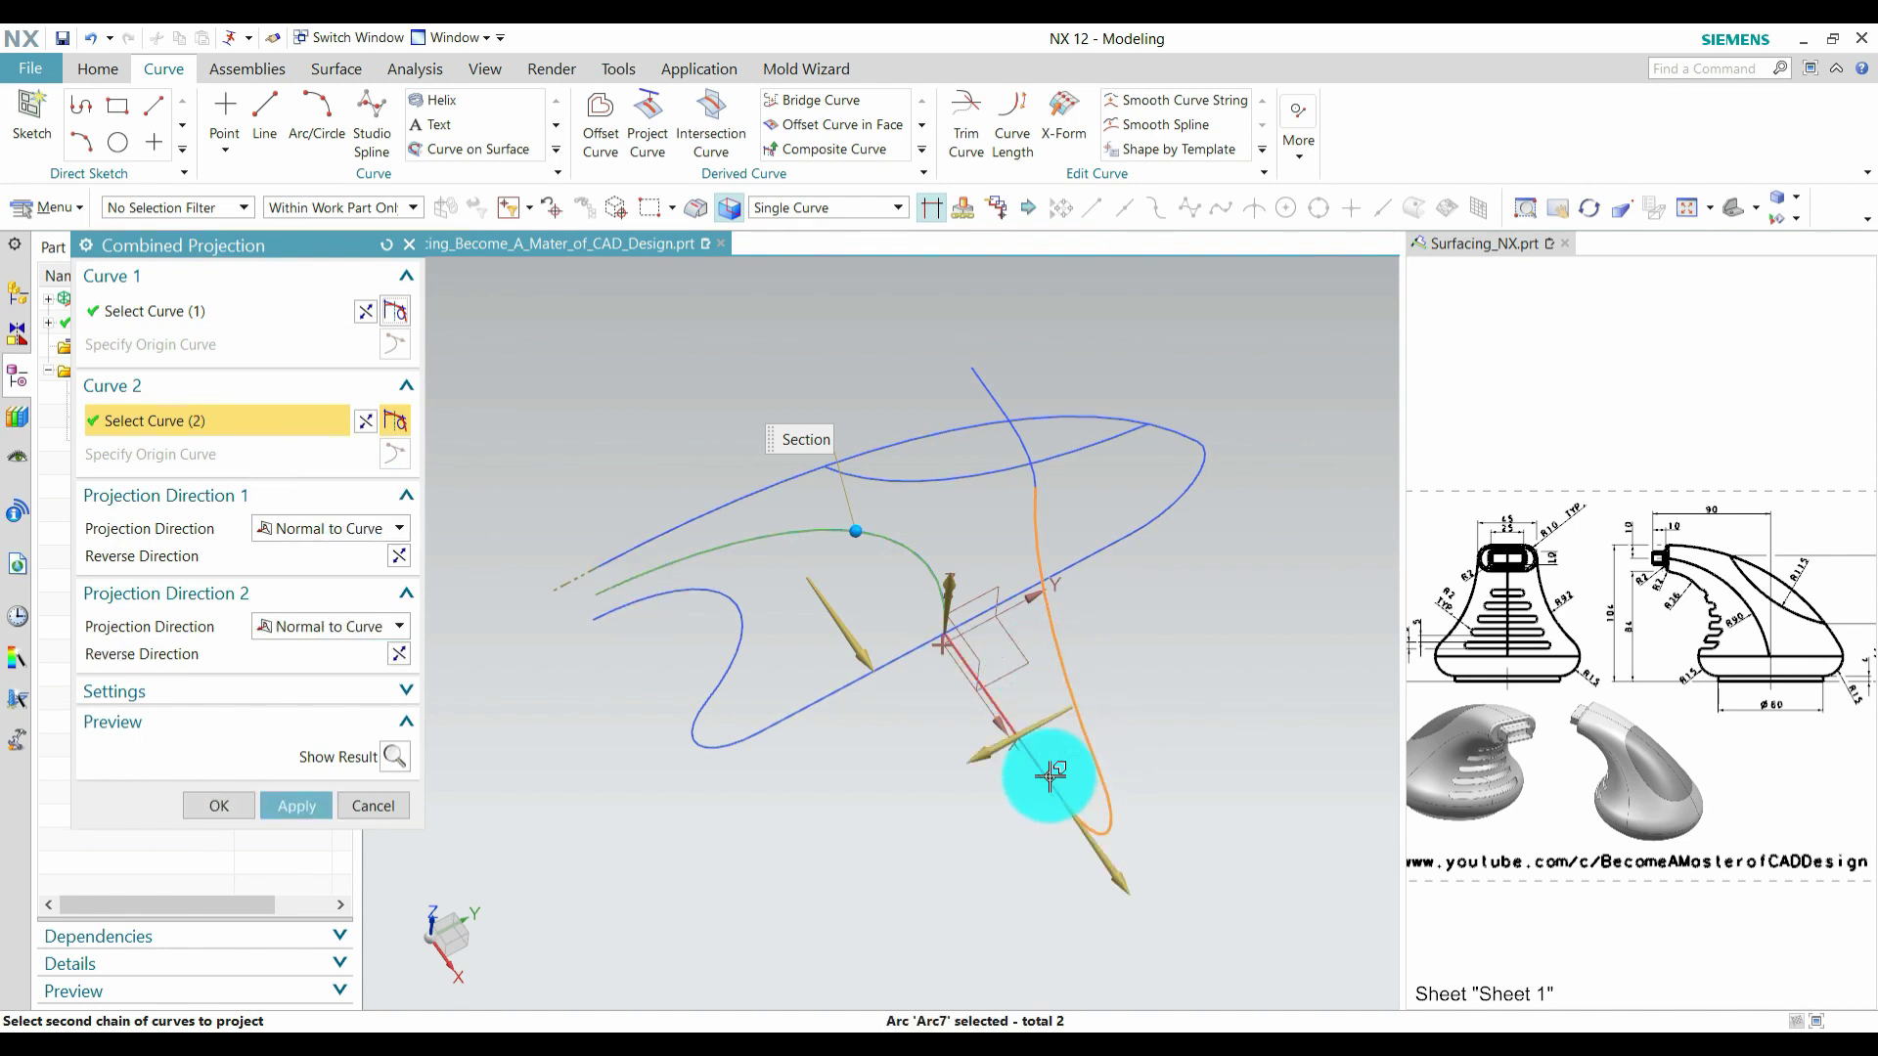
pyautogui.click(1029, 479)
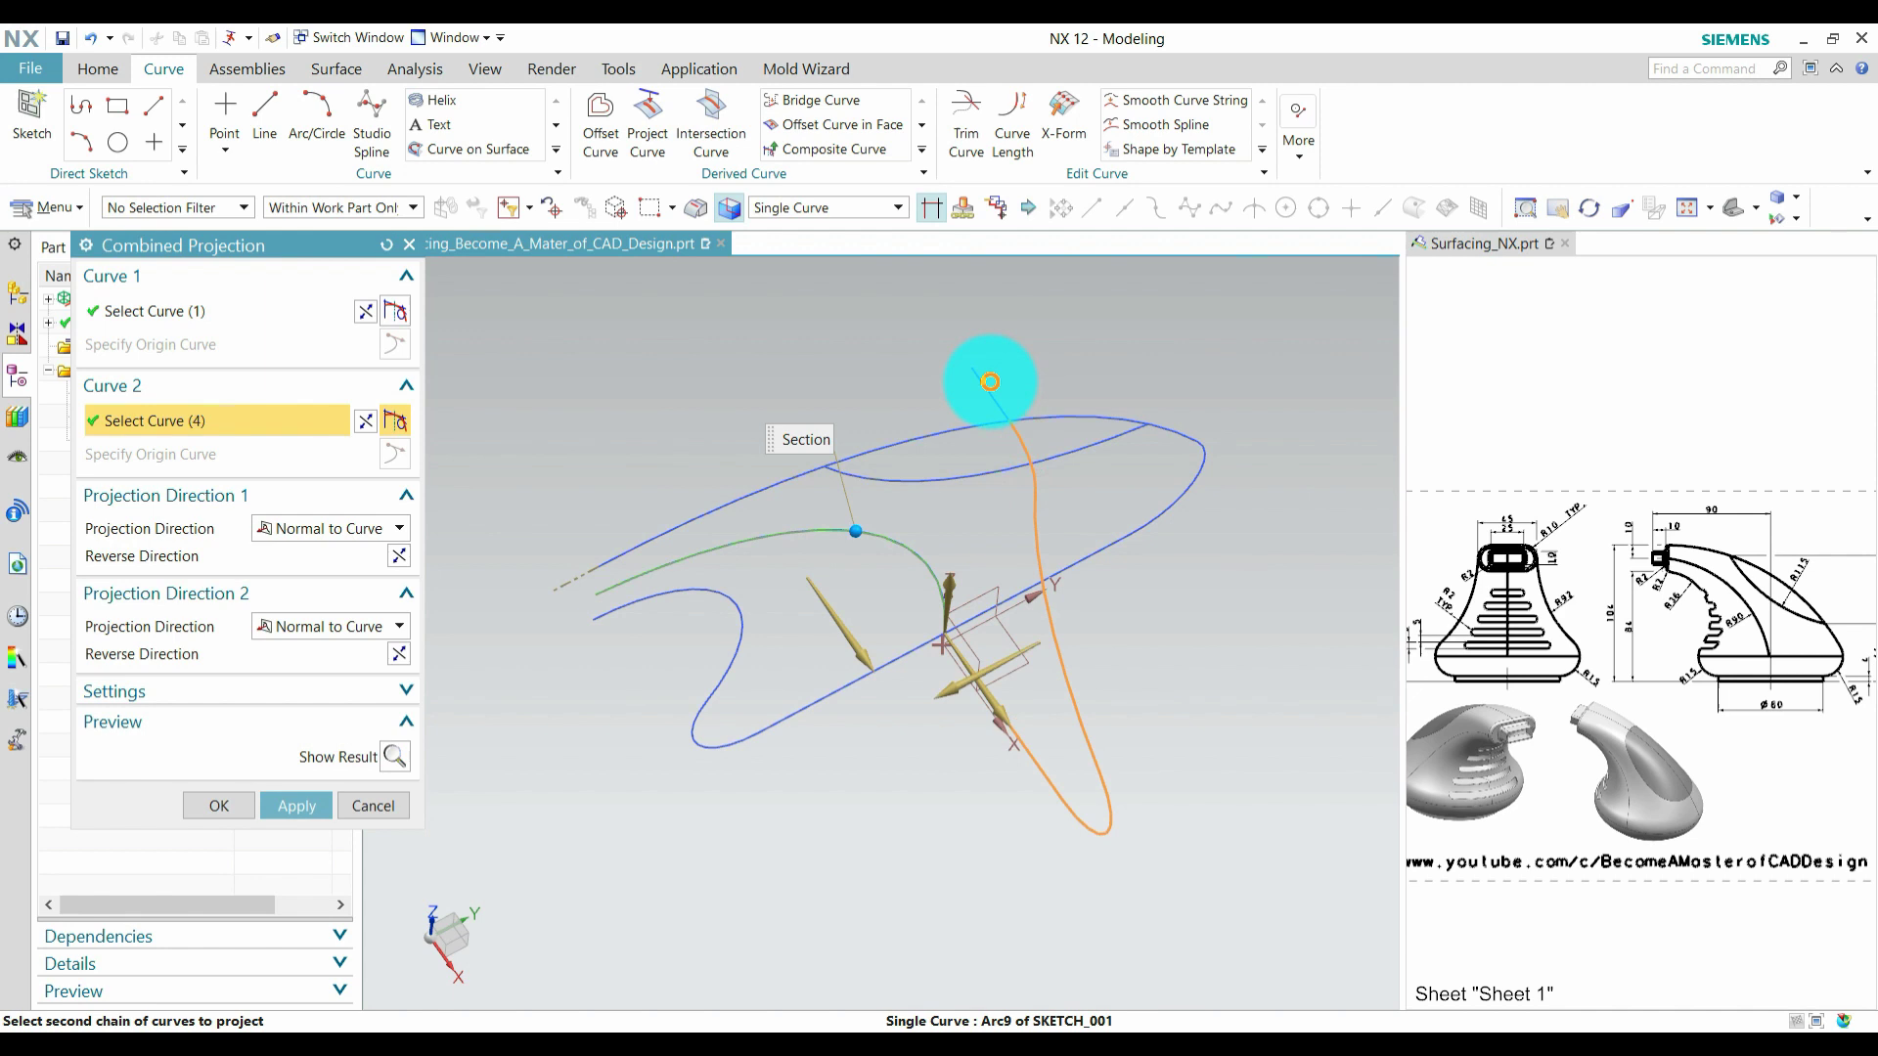
pyautogui.moveTo(1098, 679); pyautogui.dragTo(932, 650, button='middle')
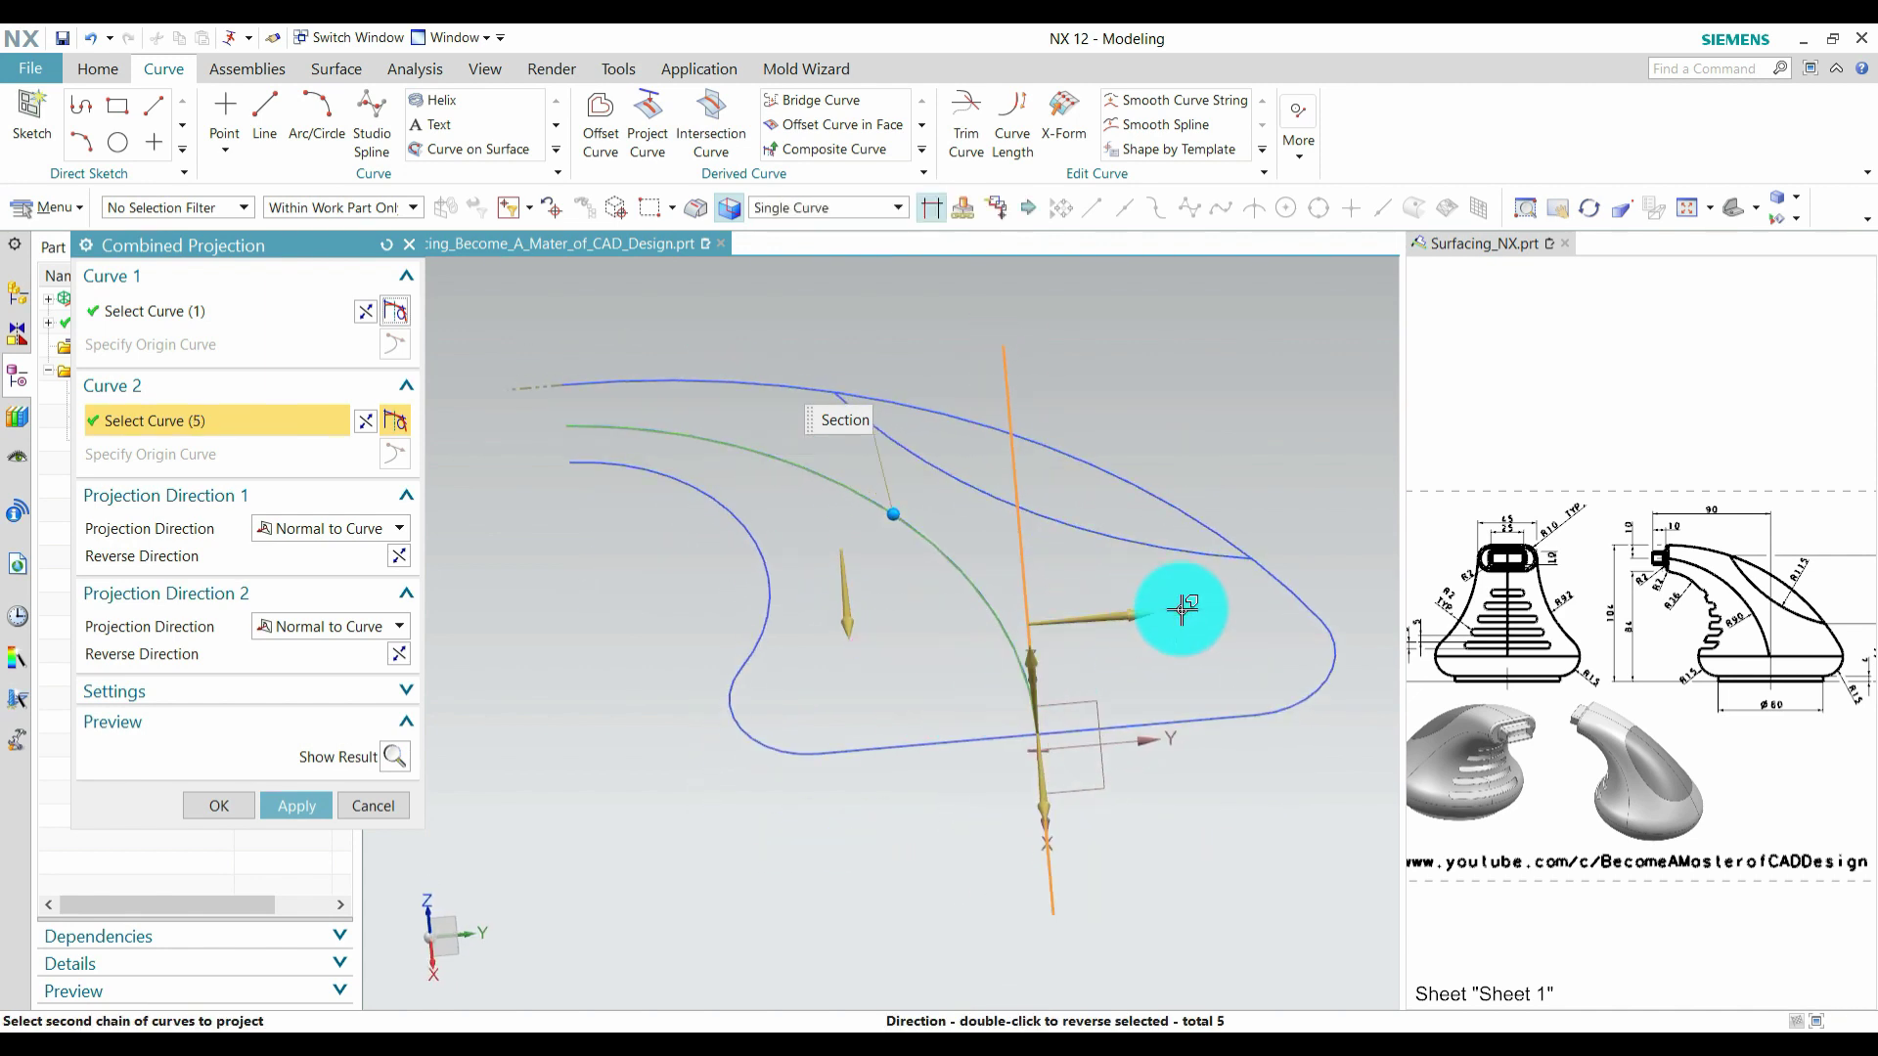
pyautogui.moveTo(1161, 779); pyautogui.dragTo(1197, 797, button='middle')
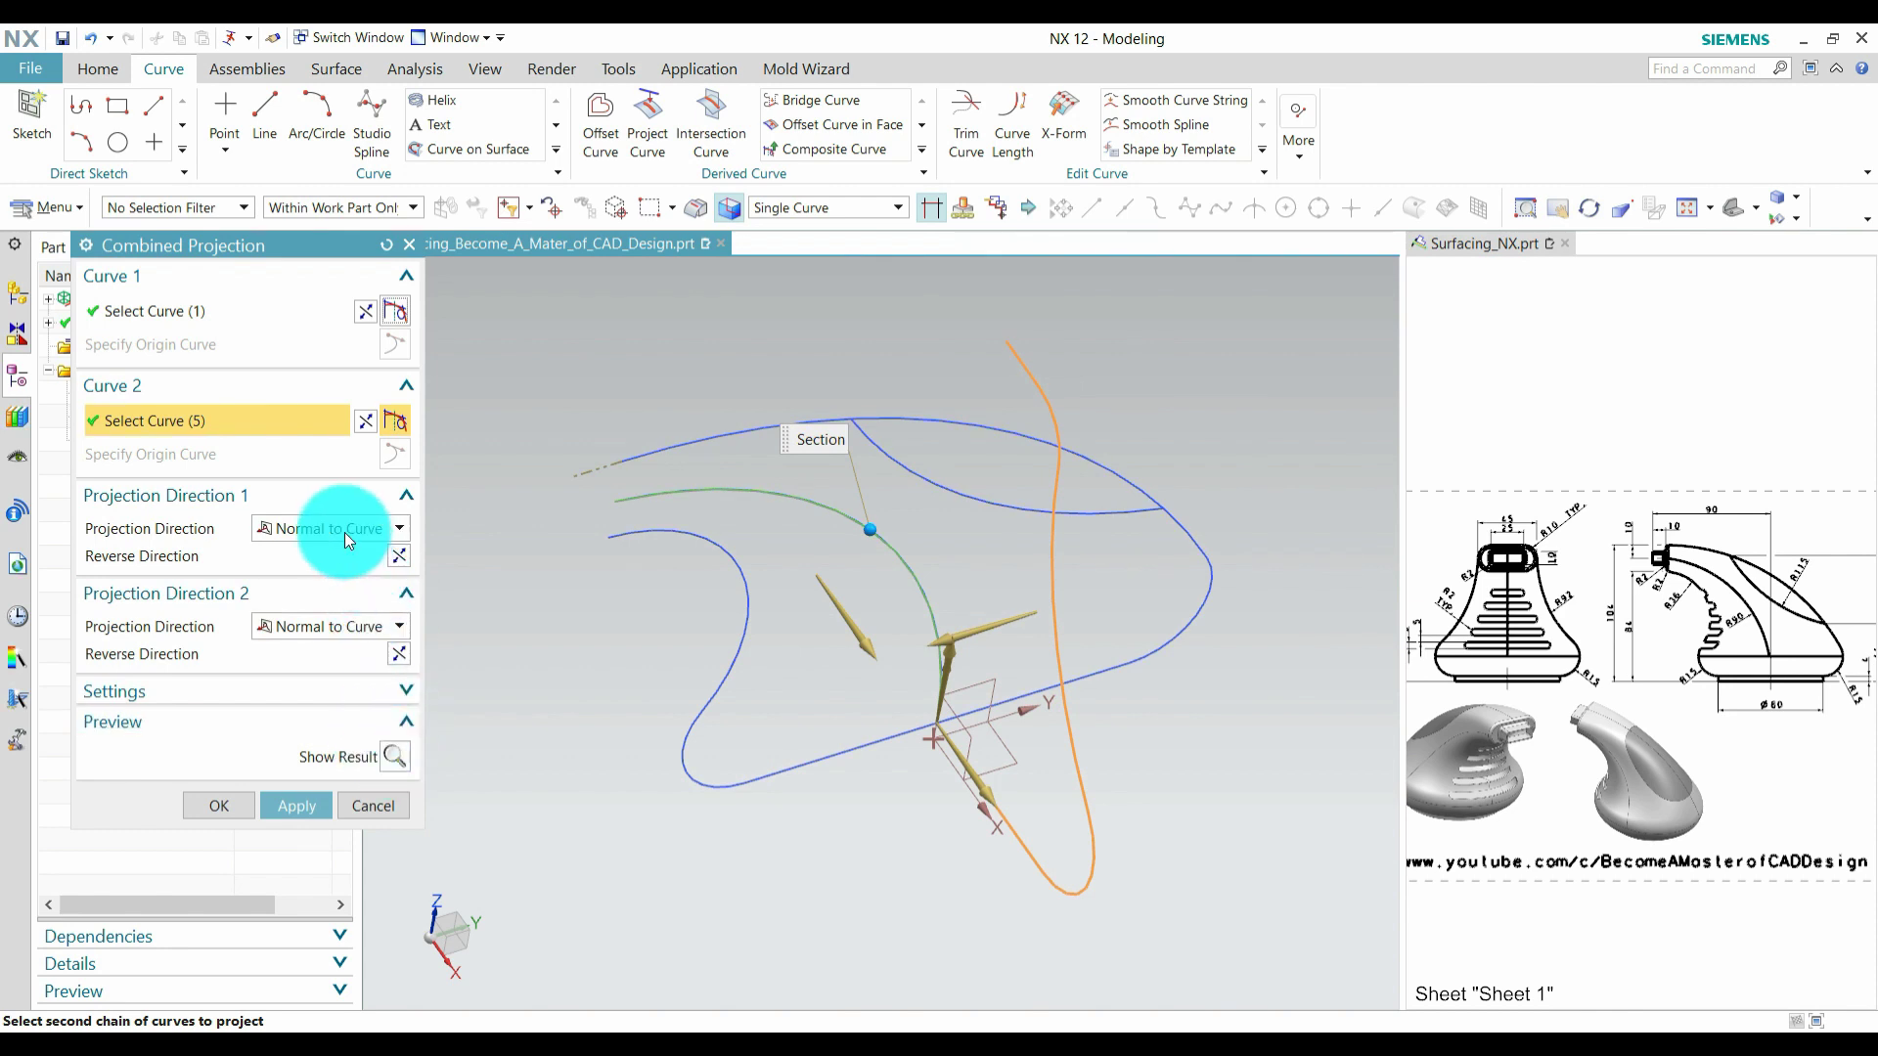
# Step: Set Projection Direction 1 to Along Vector
pyautogui.click(309, 536)
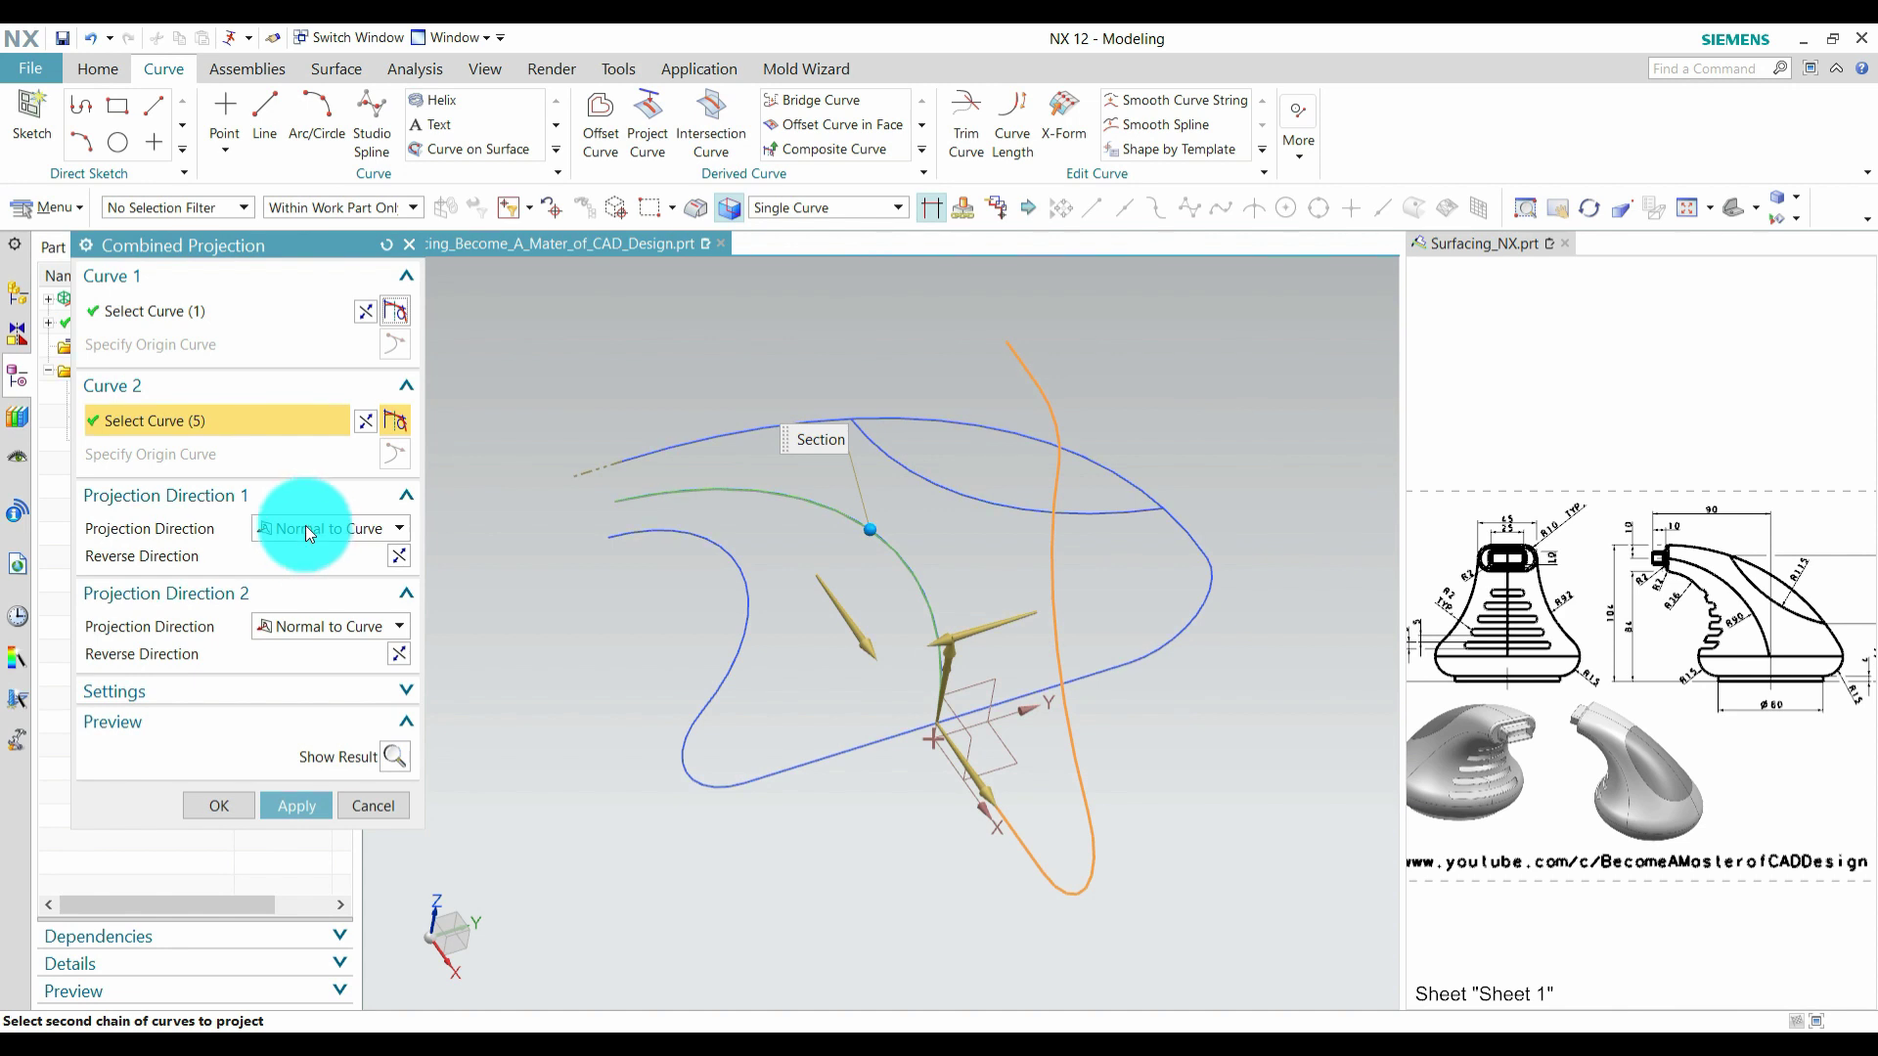
pyautogui.click(305, 531)
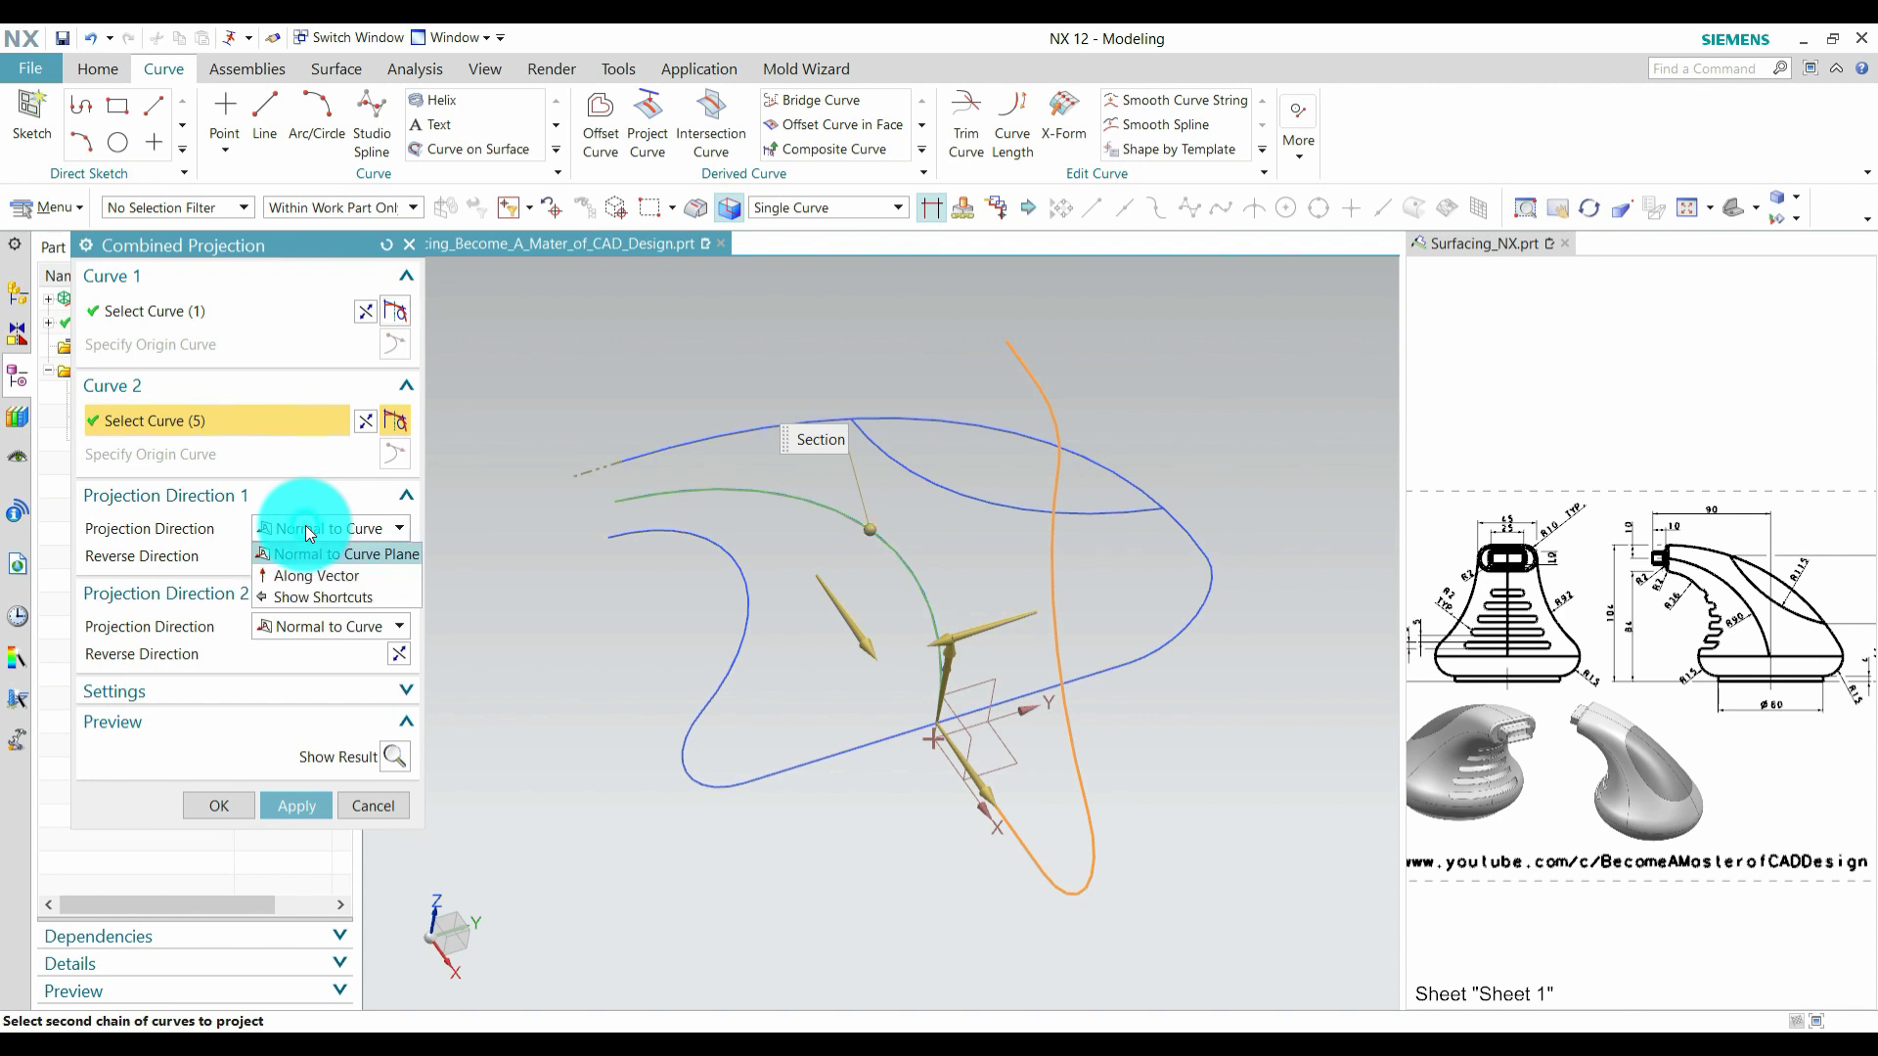
pyautogui.click(303, 577)
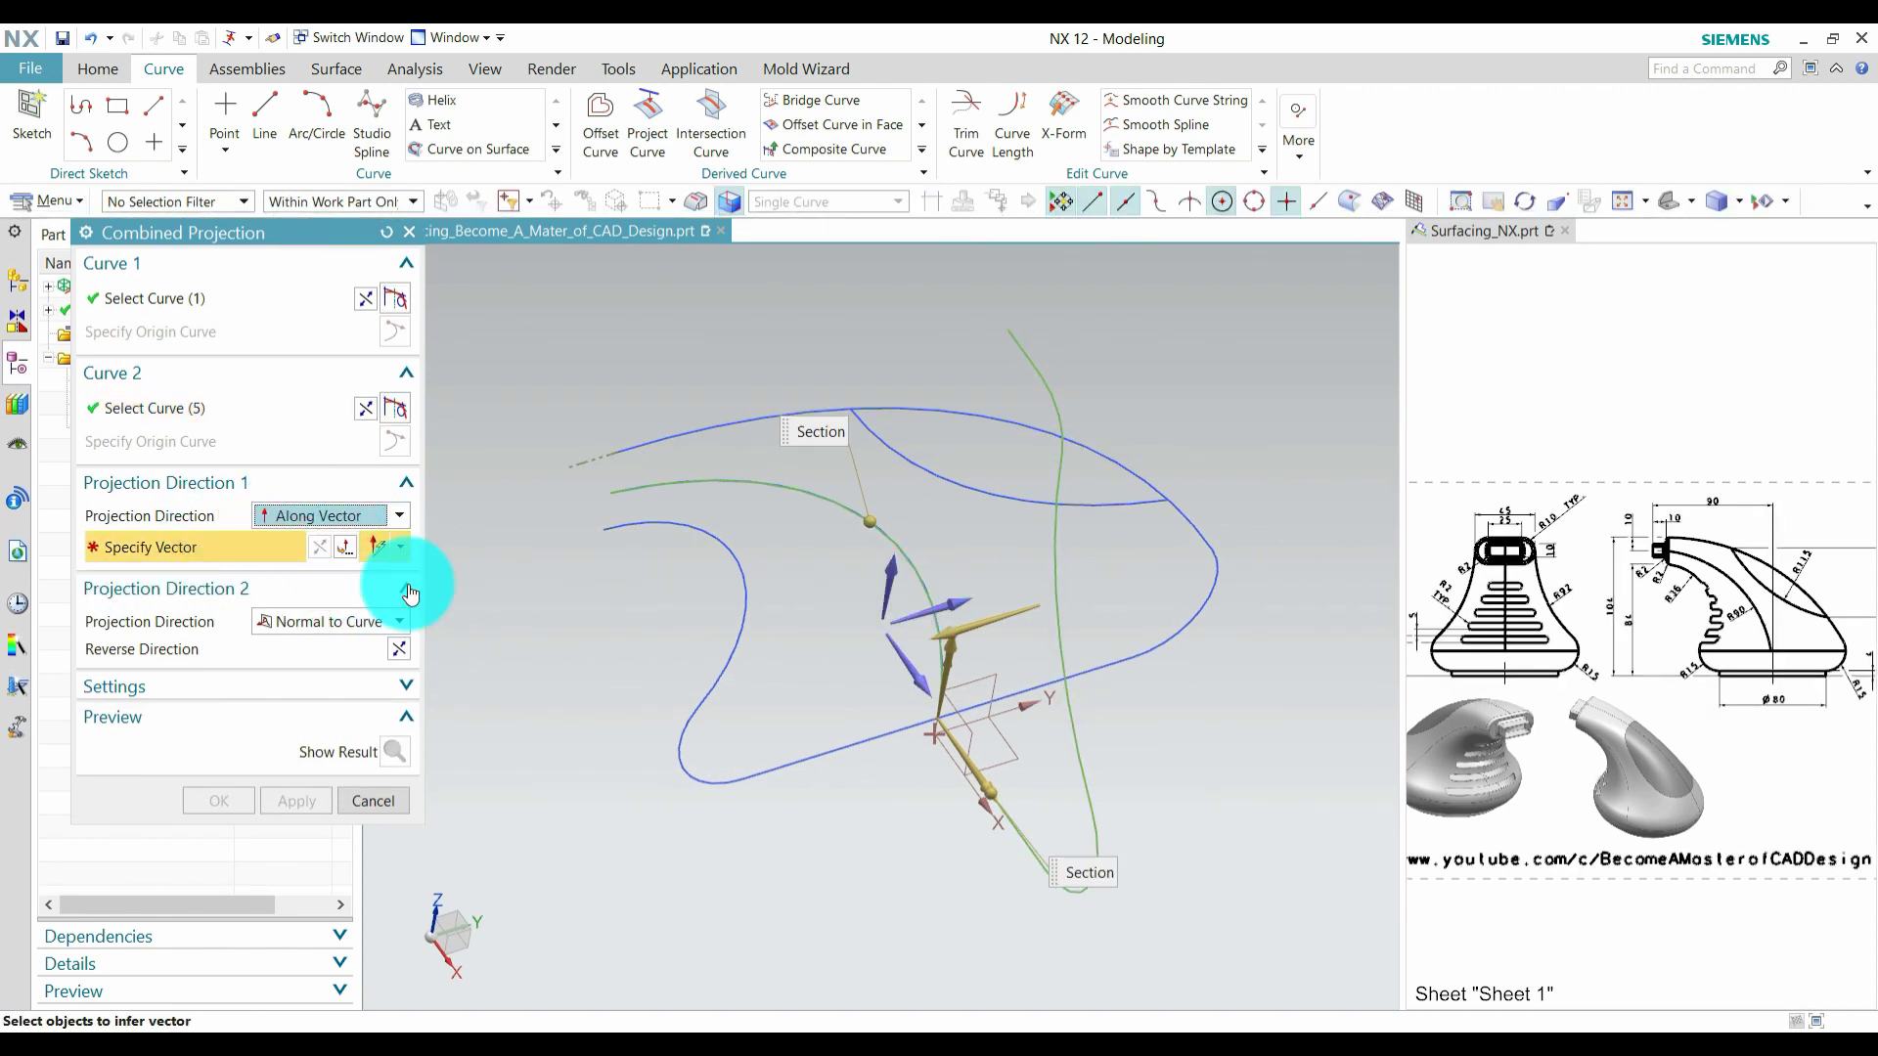
# Step: Project the first chain along X and the second along the reversed Y axis
pyautogui.click(910, 670)
pyautogui.click(328, 621)
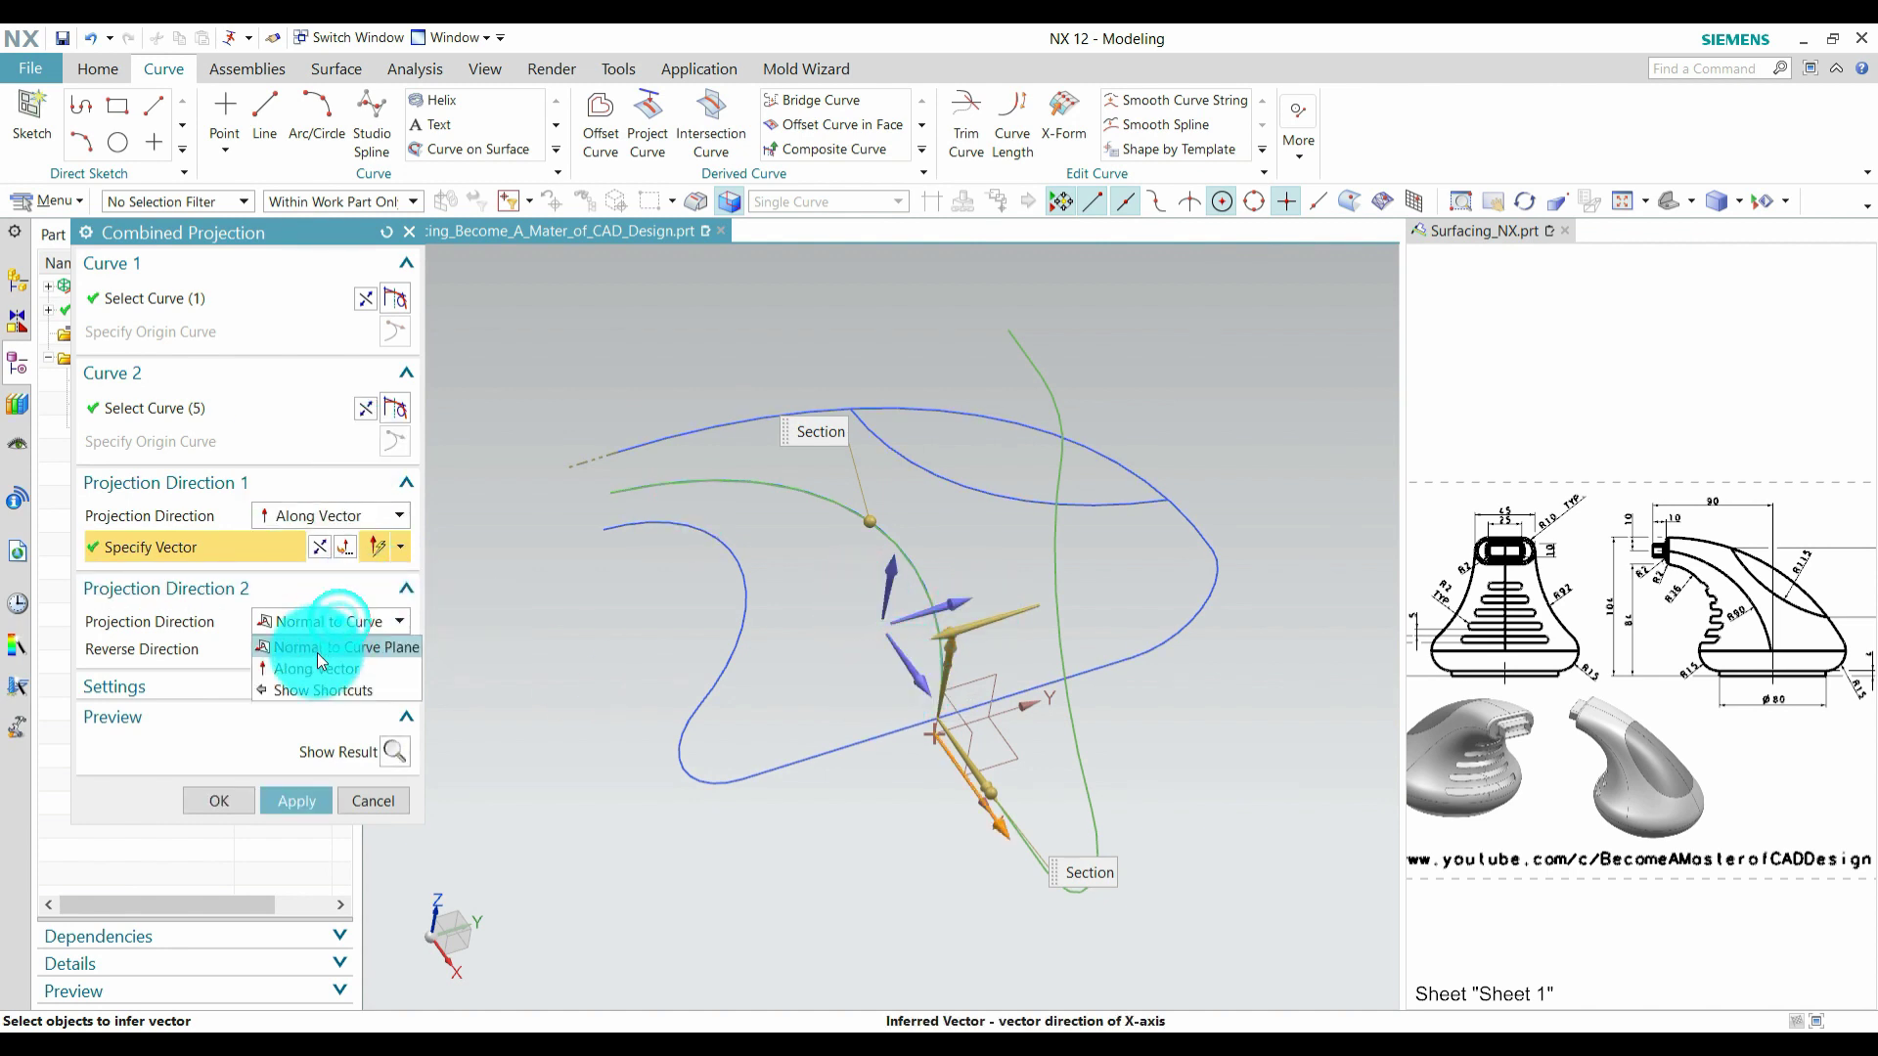
pyautogui.click(311, 669)
pyautogui.click(1006, 637)
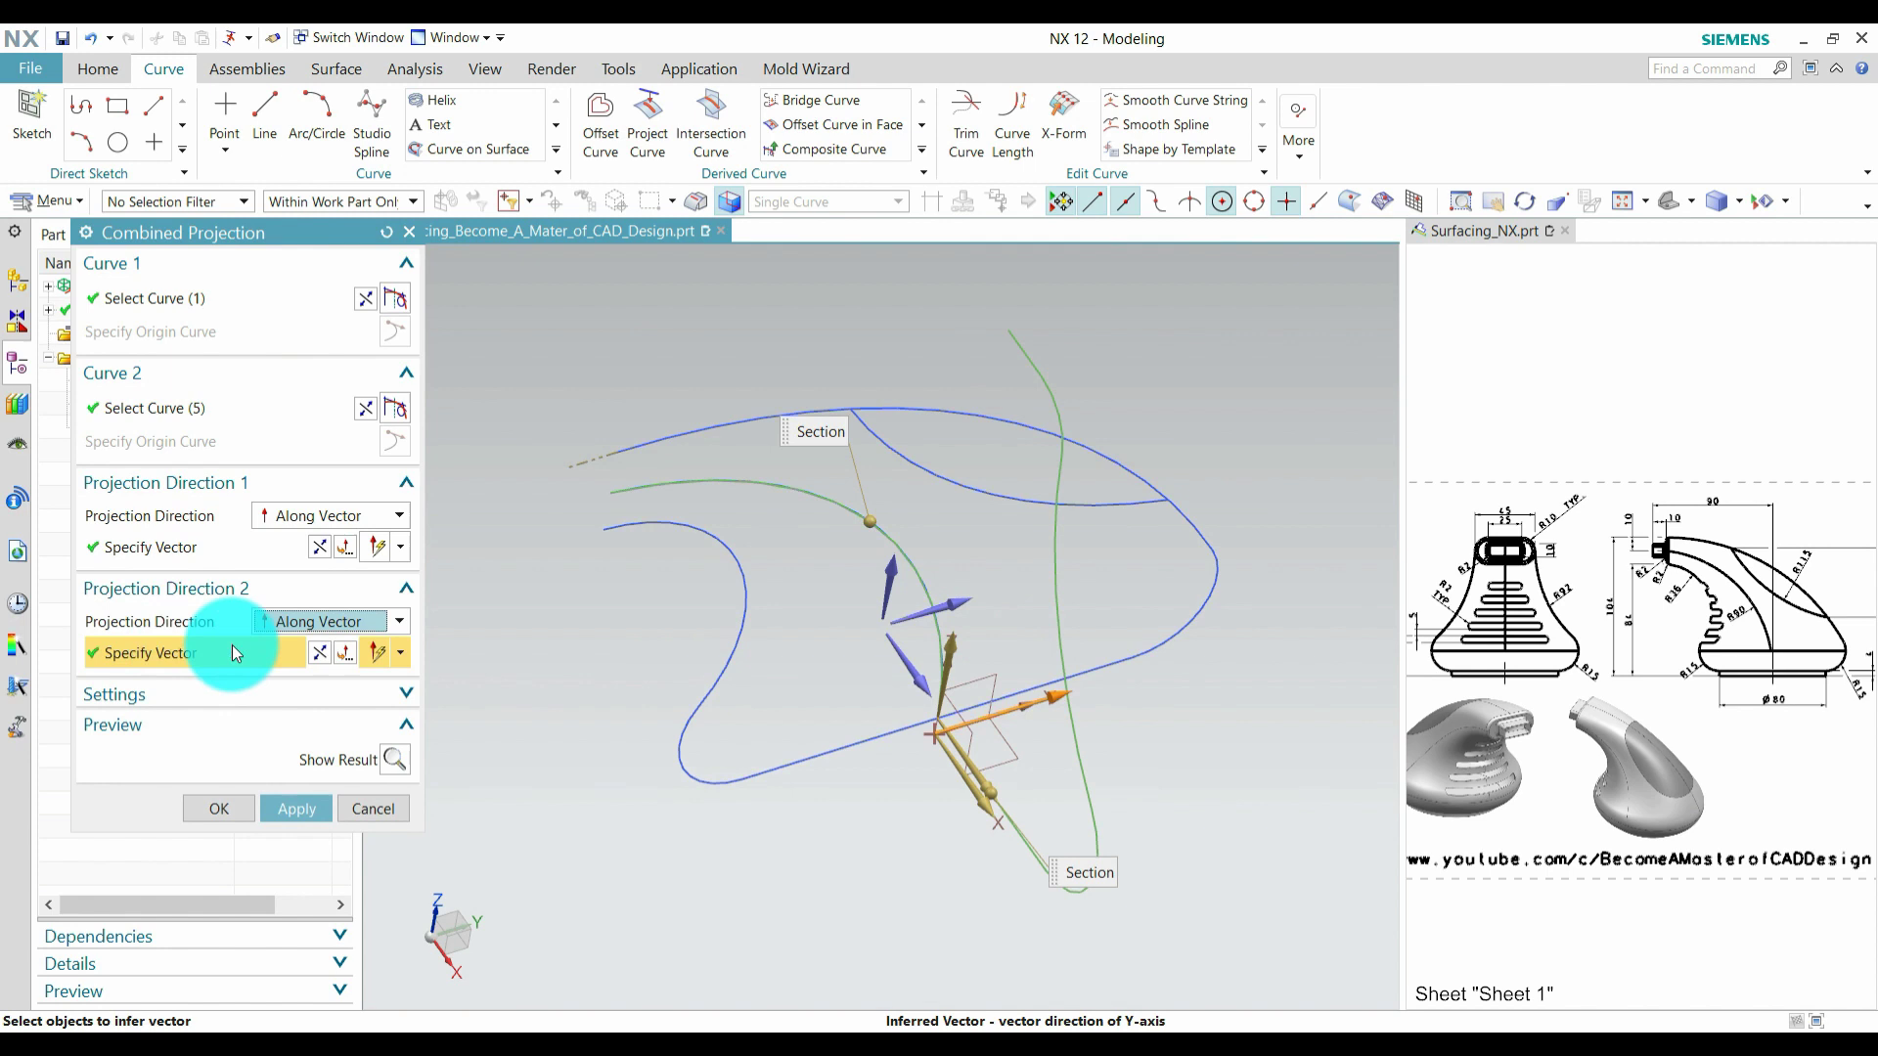
pyautogui.click(329, 651)
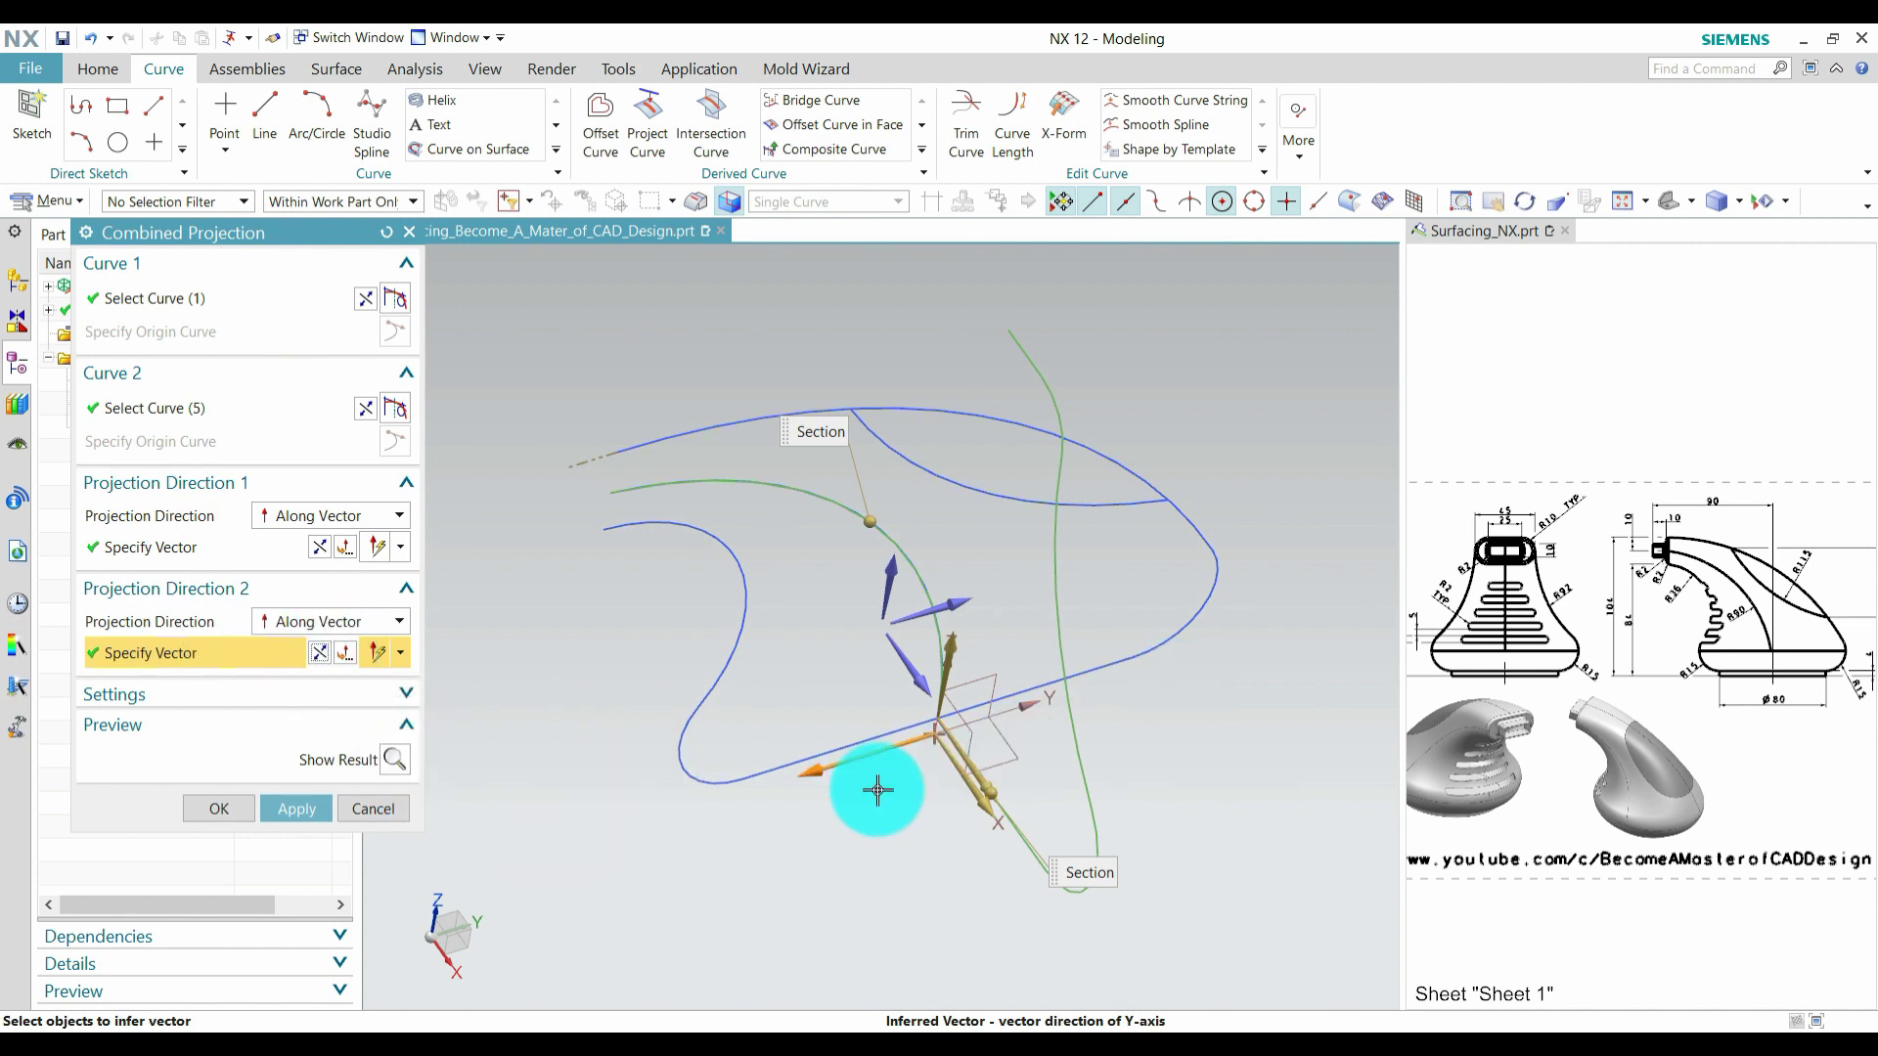
# Step: Preview the combined projection curve and inspect its shape from several angles
pyautogui.click(391, 760)
pyautogui.moveTo(835, 877); pyautogui.dragTo(867, 860, button='middle')
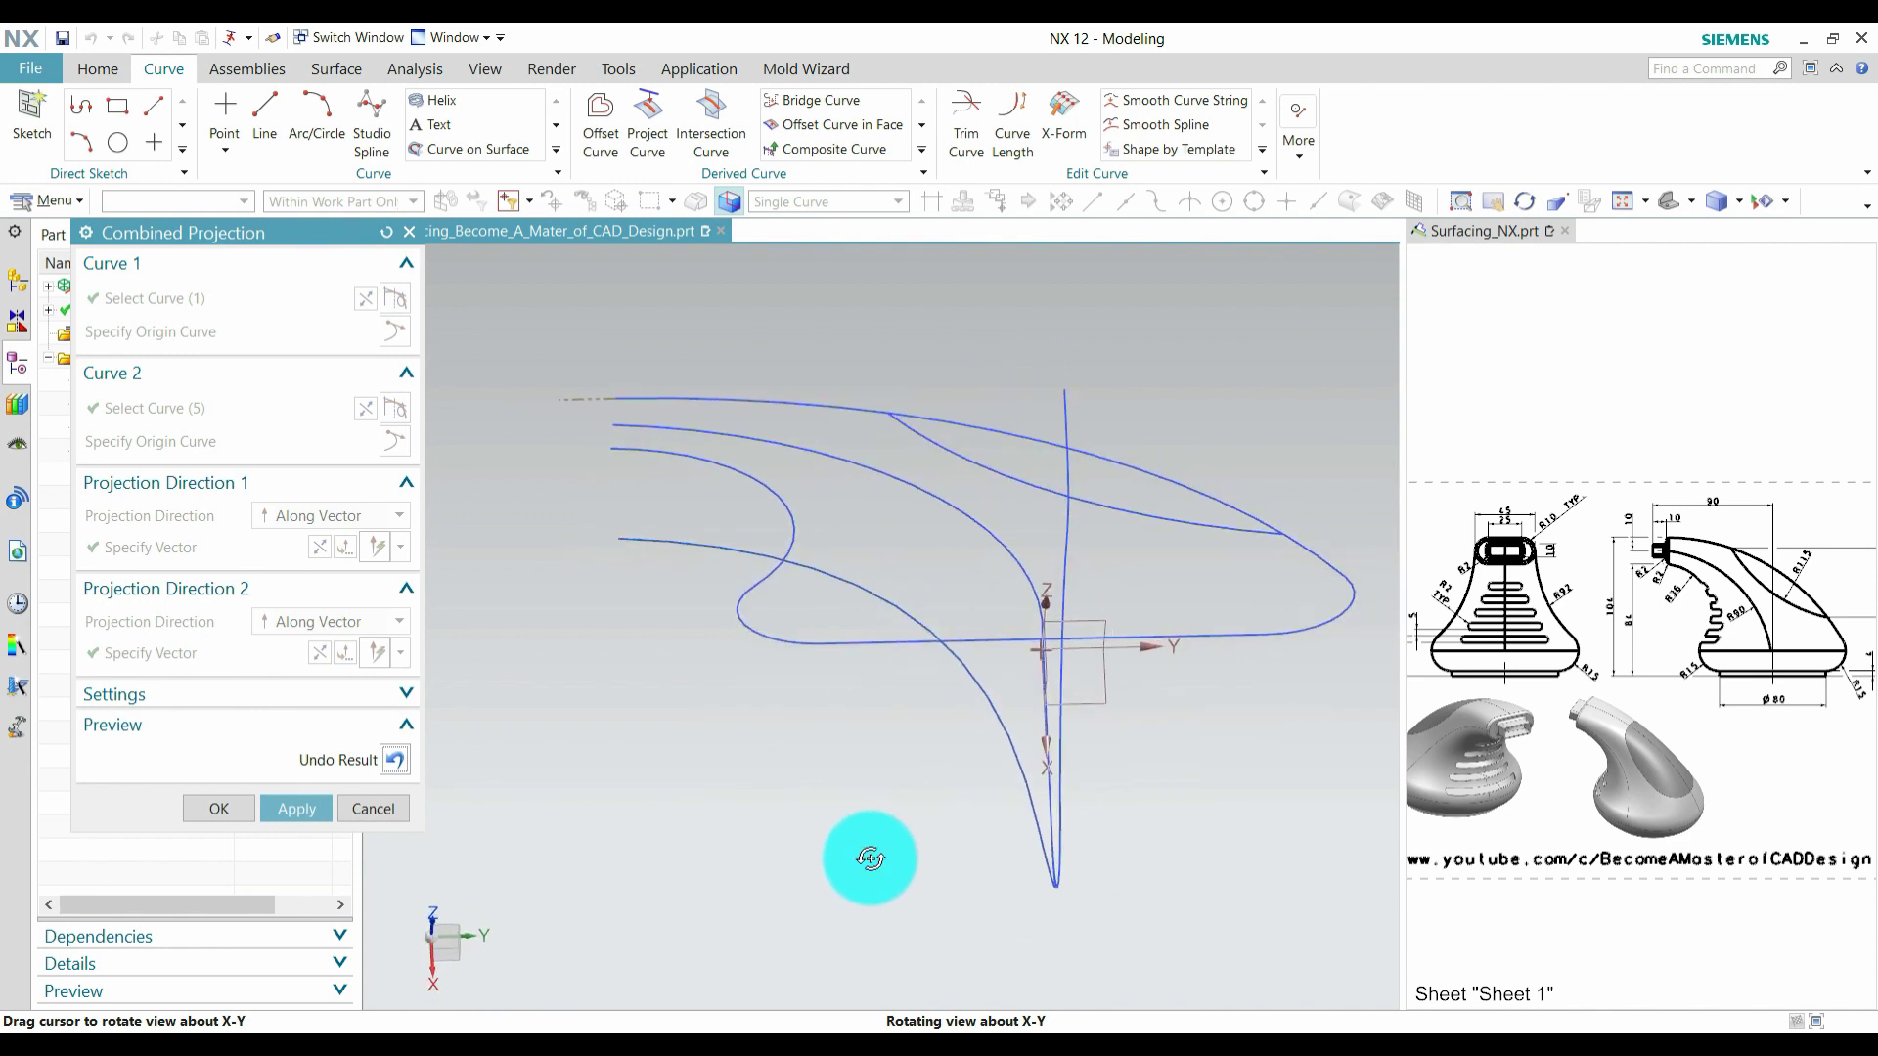
pyautogui.moveTo(760, 649); pyautogui.dragTo(855, 721, button='middle')
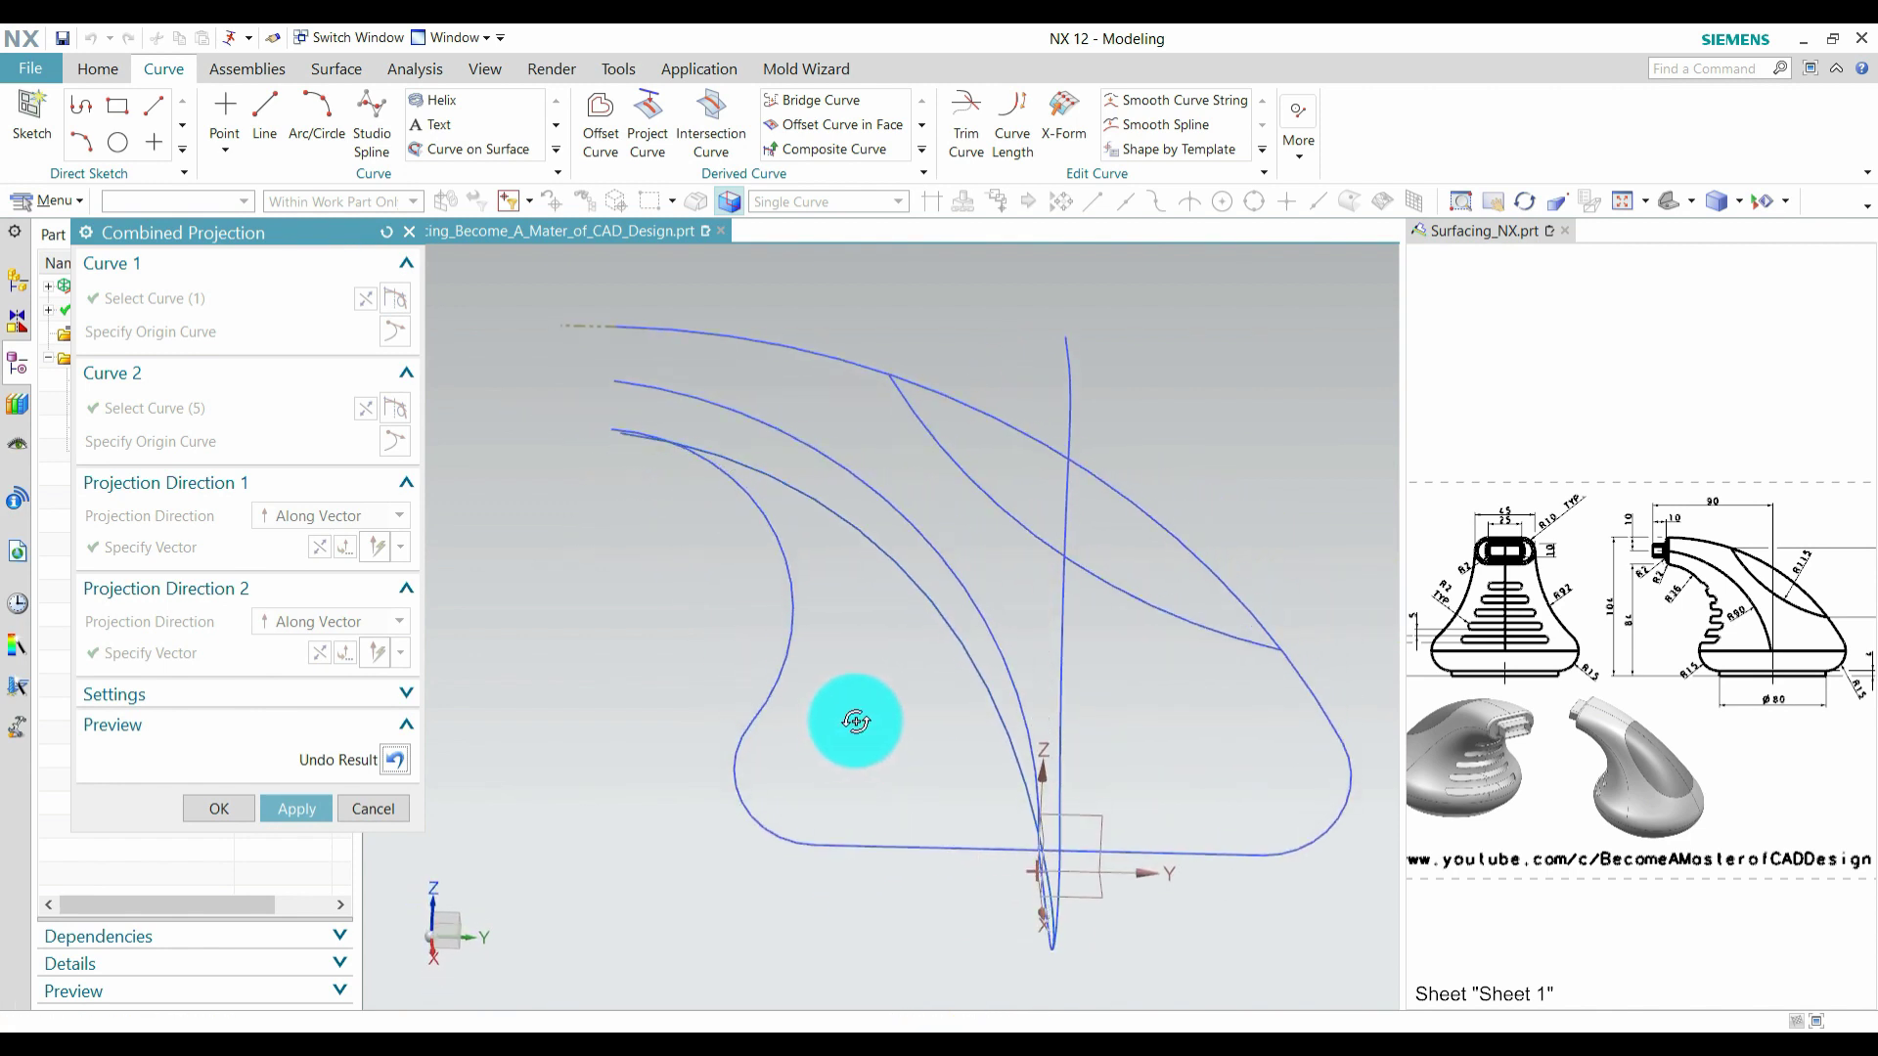
pyautogui.moveTo(907, 788); pyautogui.dragTo(867, 548, button='middle')
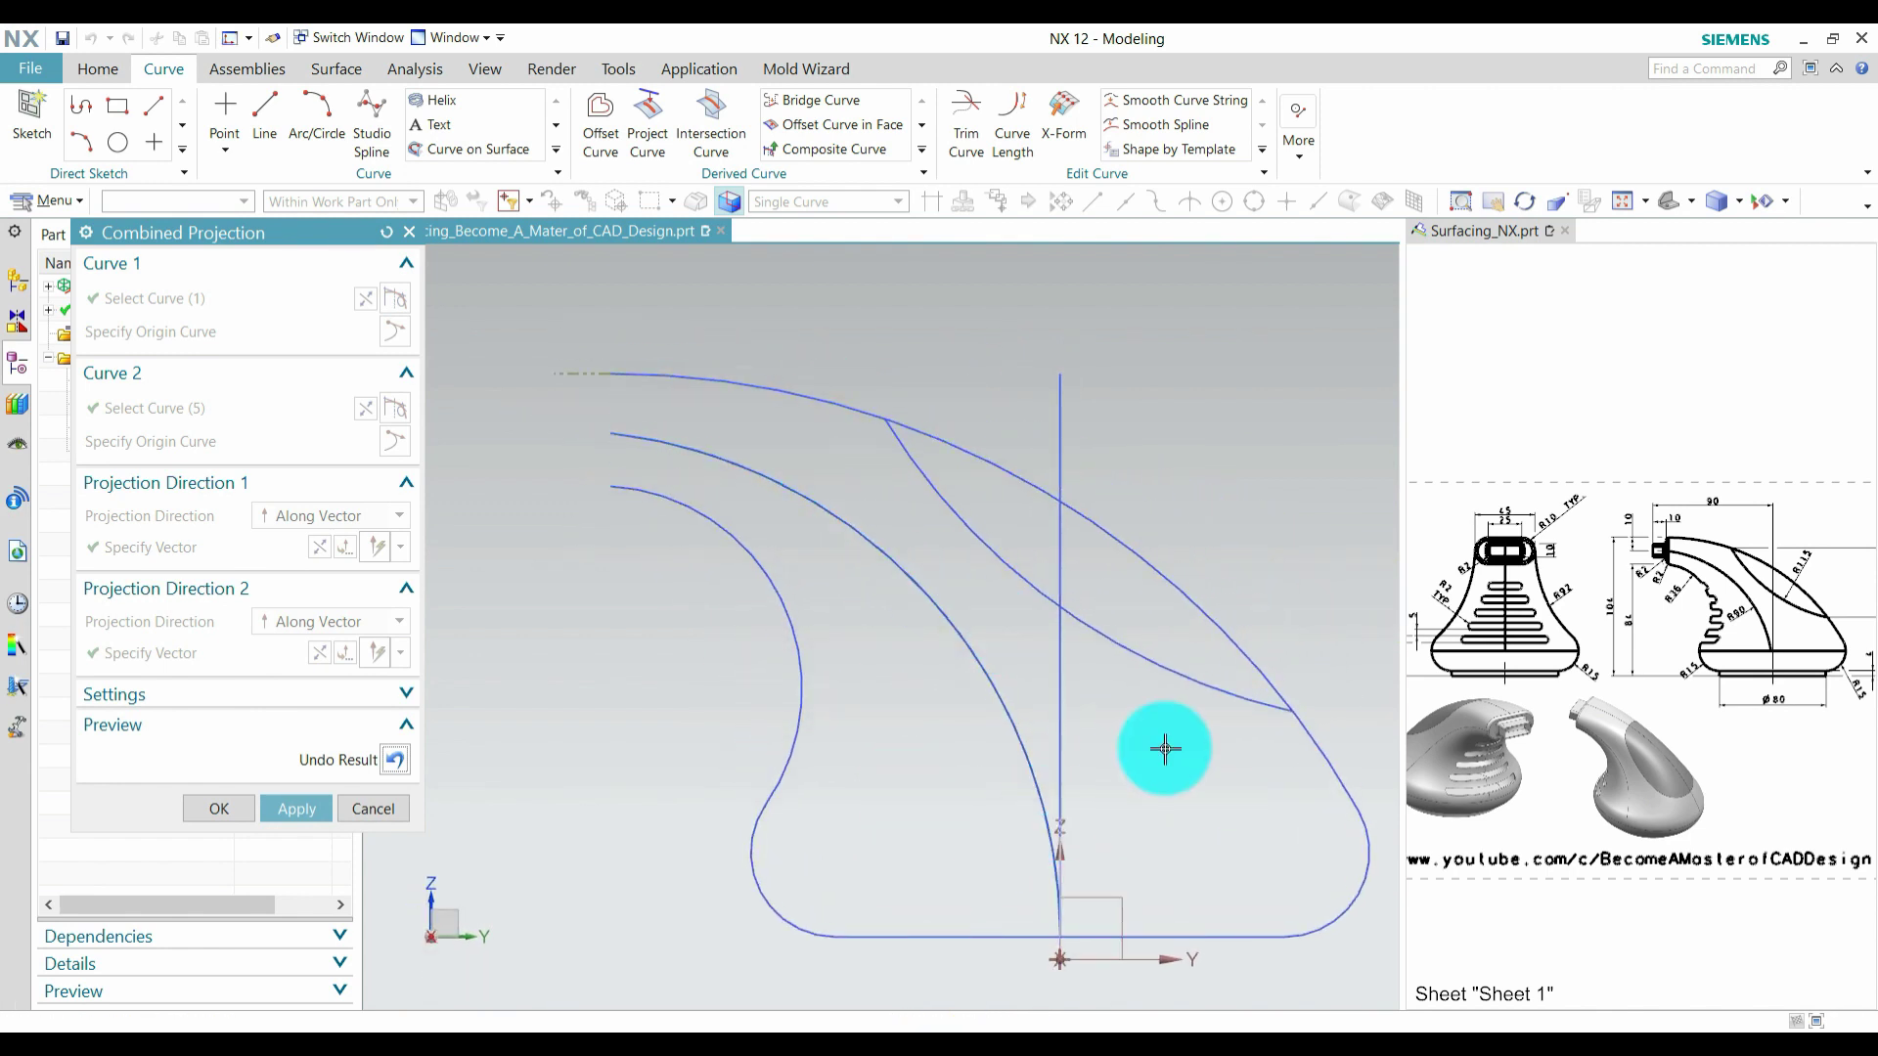
pyautogui.moveTo(1161, 746); pyautogui.dragTo(1105, 453, button='middle')
pyautogui.moveTo(809, 566)
pyautogui.mouseDown(button='middle')
pyautogui.moveTo(947, 574)
pyautogui.moveTo(968, 662)
pyautogui.moveTo(1003, 641)
pyautogui.moveTo(462, 728)
pyautogui.mouseUp(button='middle')
pyautogui.click(326, 808)
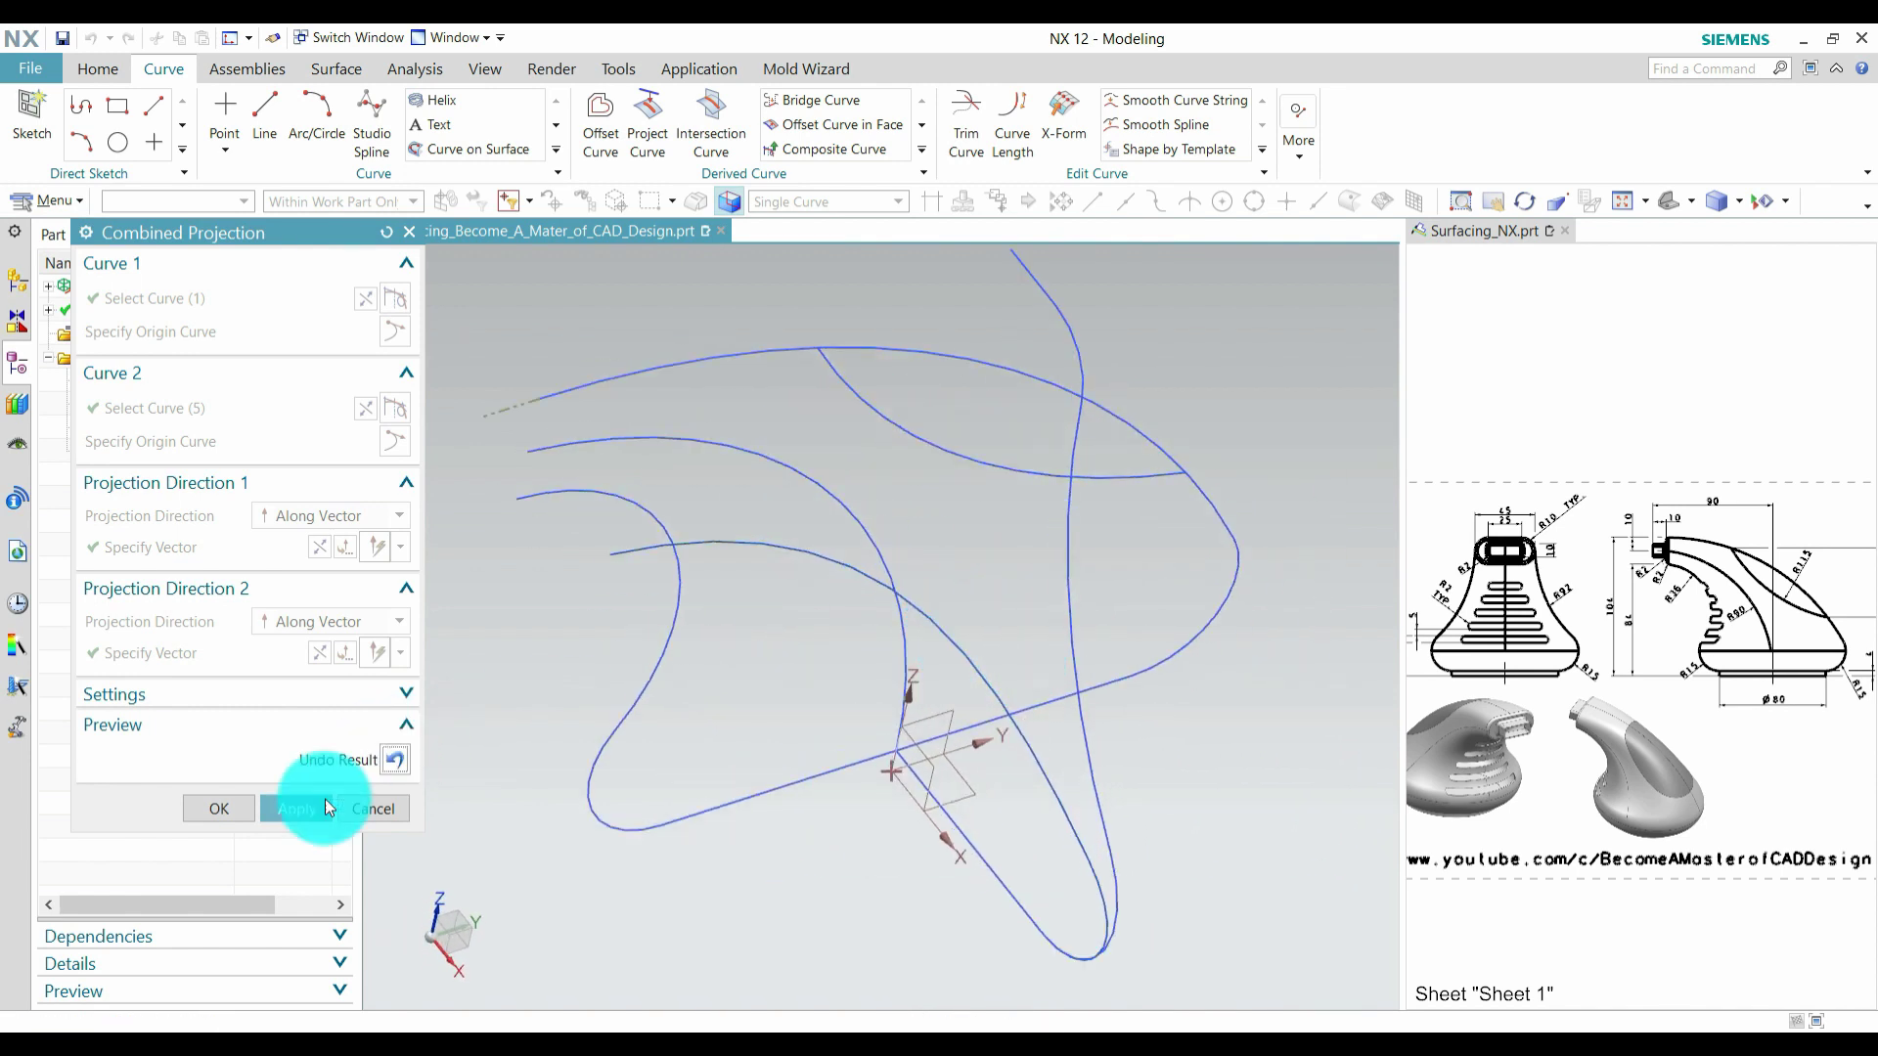
# Step: Accept the combined projection curve and hide the SKETCH_001 profile sketch
pyautogui.click(230, 806)
pyautogui.moveTo(797, 777)
pyautogui.mouseDown(button='middle')
pyautogui.moveTo(1112, 516)
pyautogui.moveTo(1144, 398)
pyautogui.moveTo(1055, 404)
pyautogui.moveTo(847, 473)
pyautogui.moveTo(988, 620)
pyautogui.moveTo(1148, 684)
pyautogui.moveTo(1119, 675)
pyautogui.moveTo(1145, 649)
pyautogui.moveTo(1132, 687)
pyautogui.mouseUp(button='middle')
pyautogui.click(1057, 404)
pyautogui.click(1218, 368)
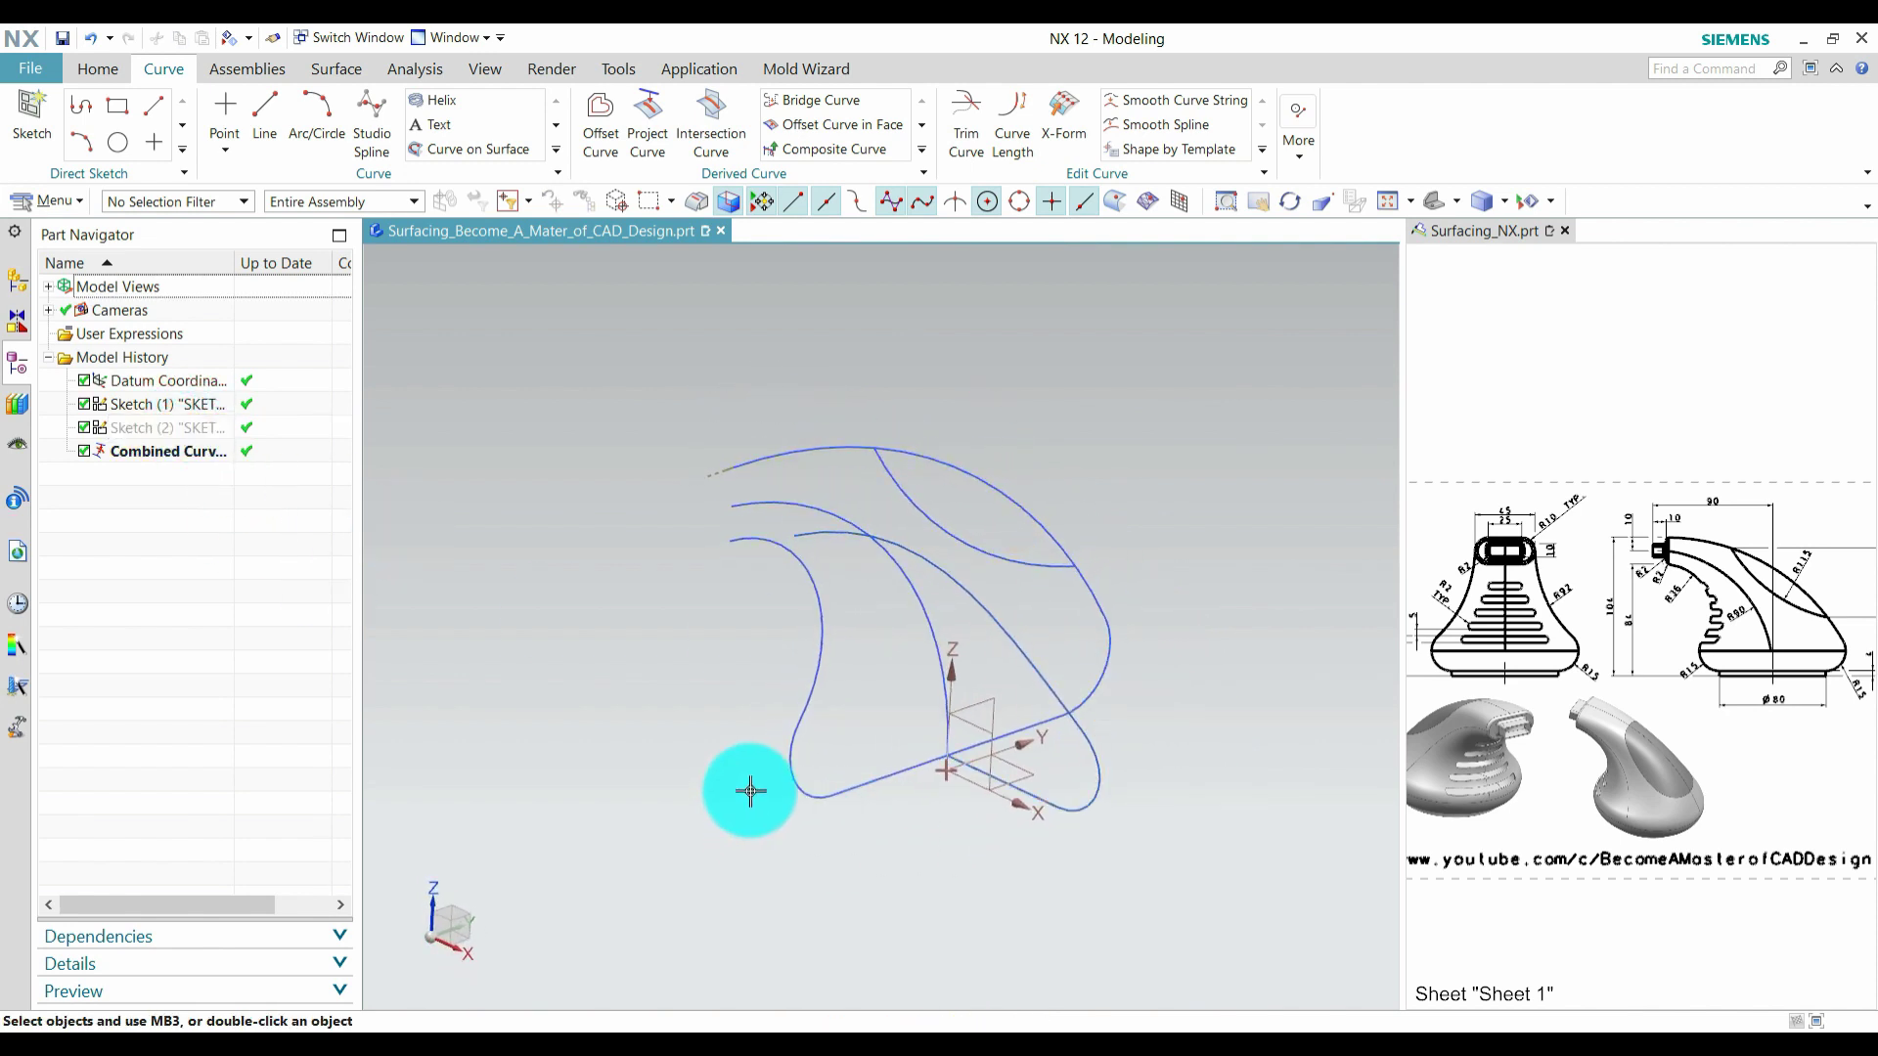
# Step: Create a datum plane 4 mm from the datum CSYS XY plane
pyautogui.click(108, 74)
pyautogui.click(127, 108)
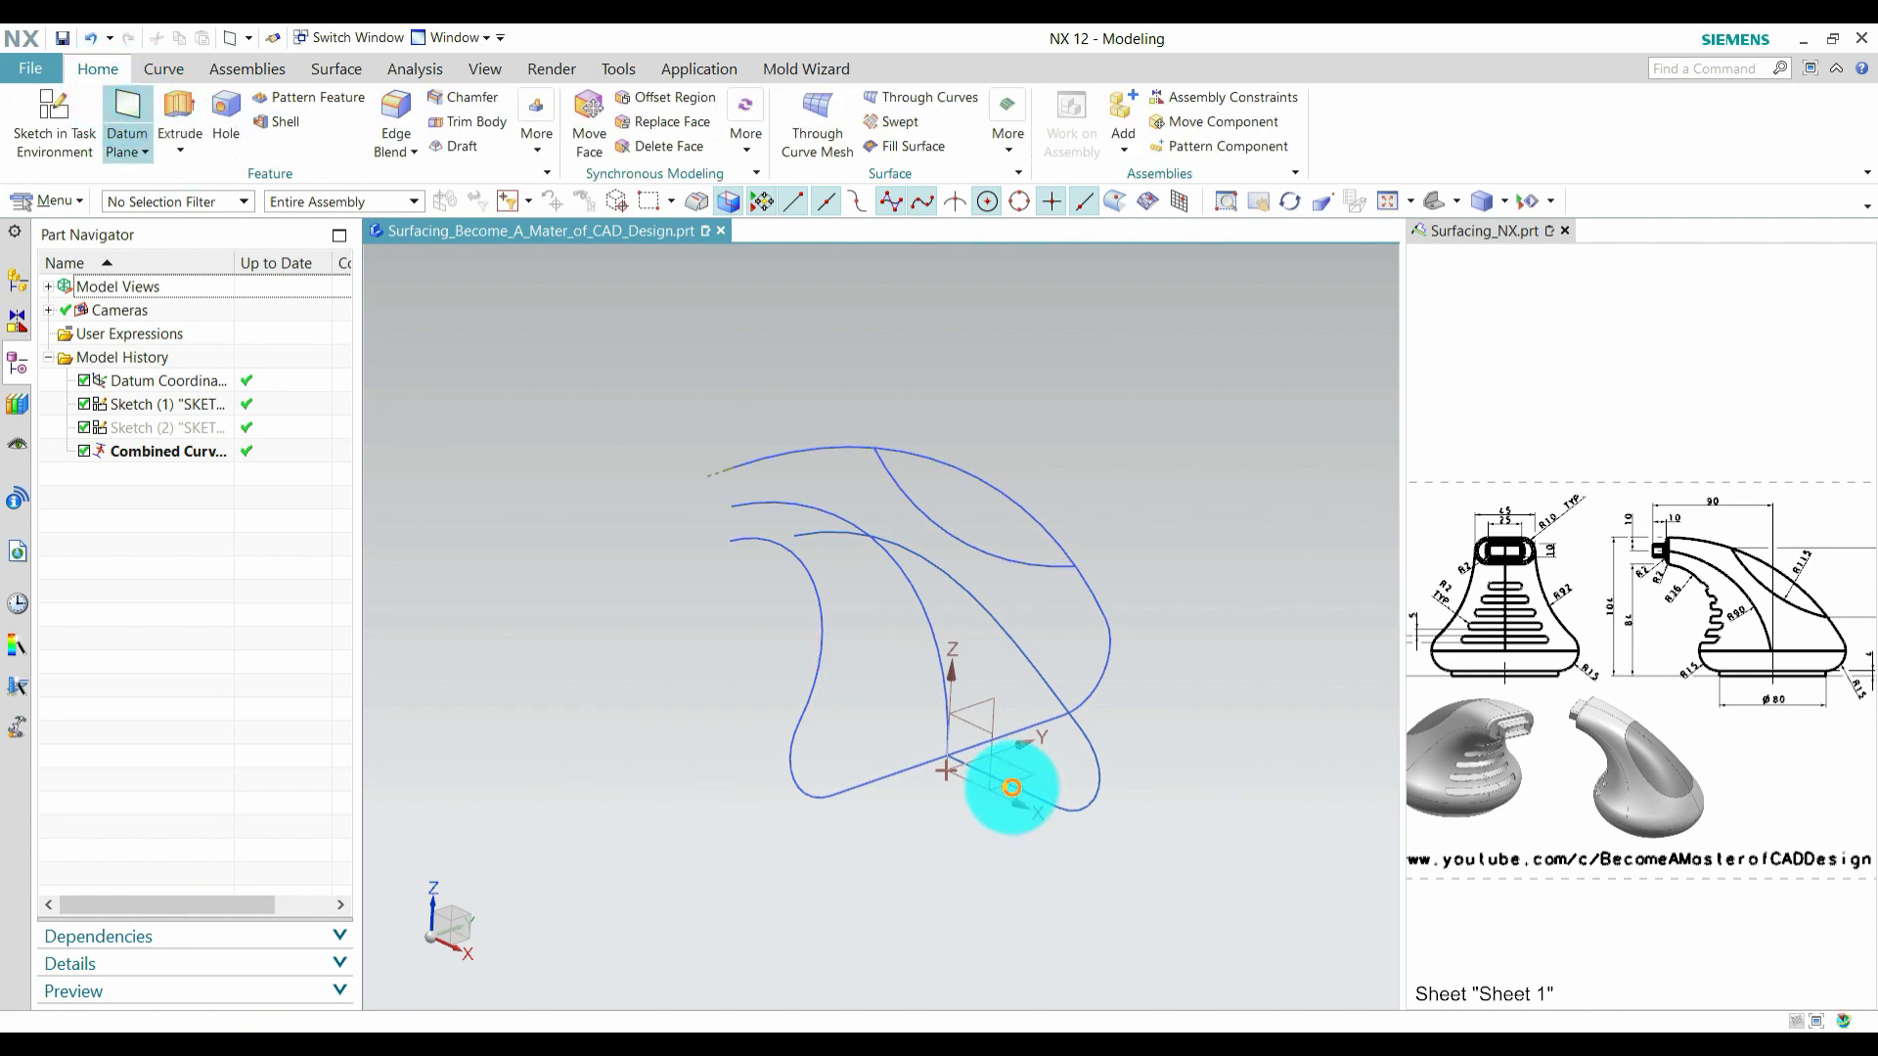
pyautogui.click(1026, 776)
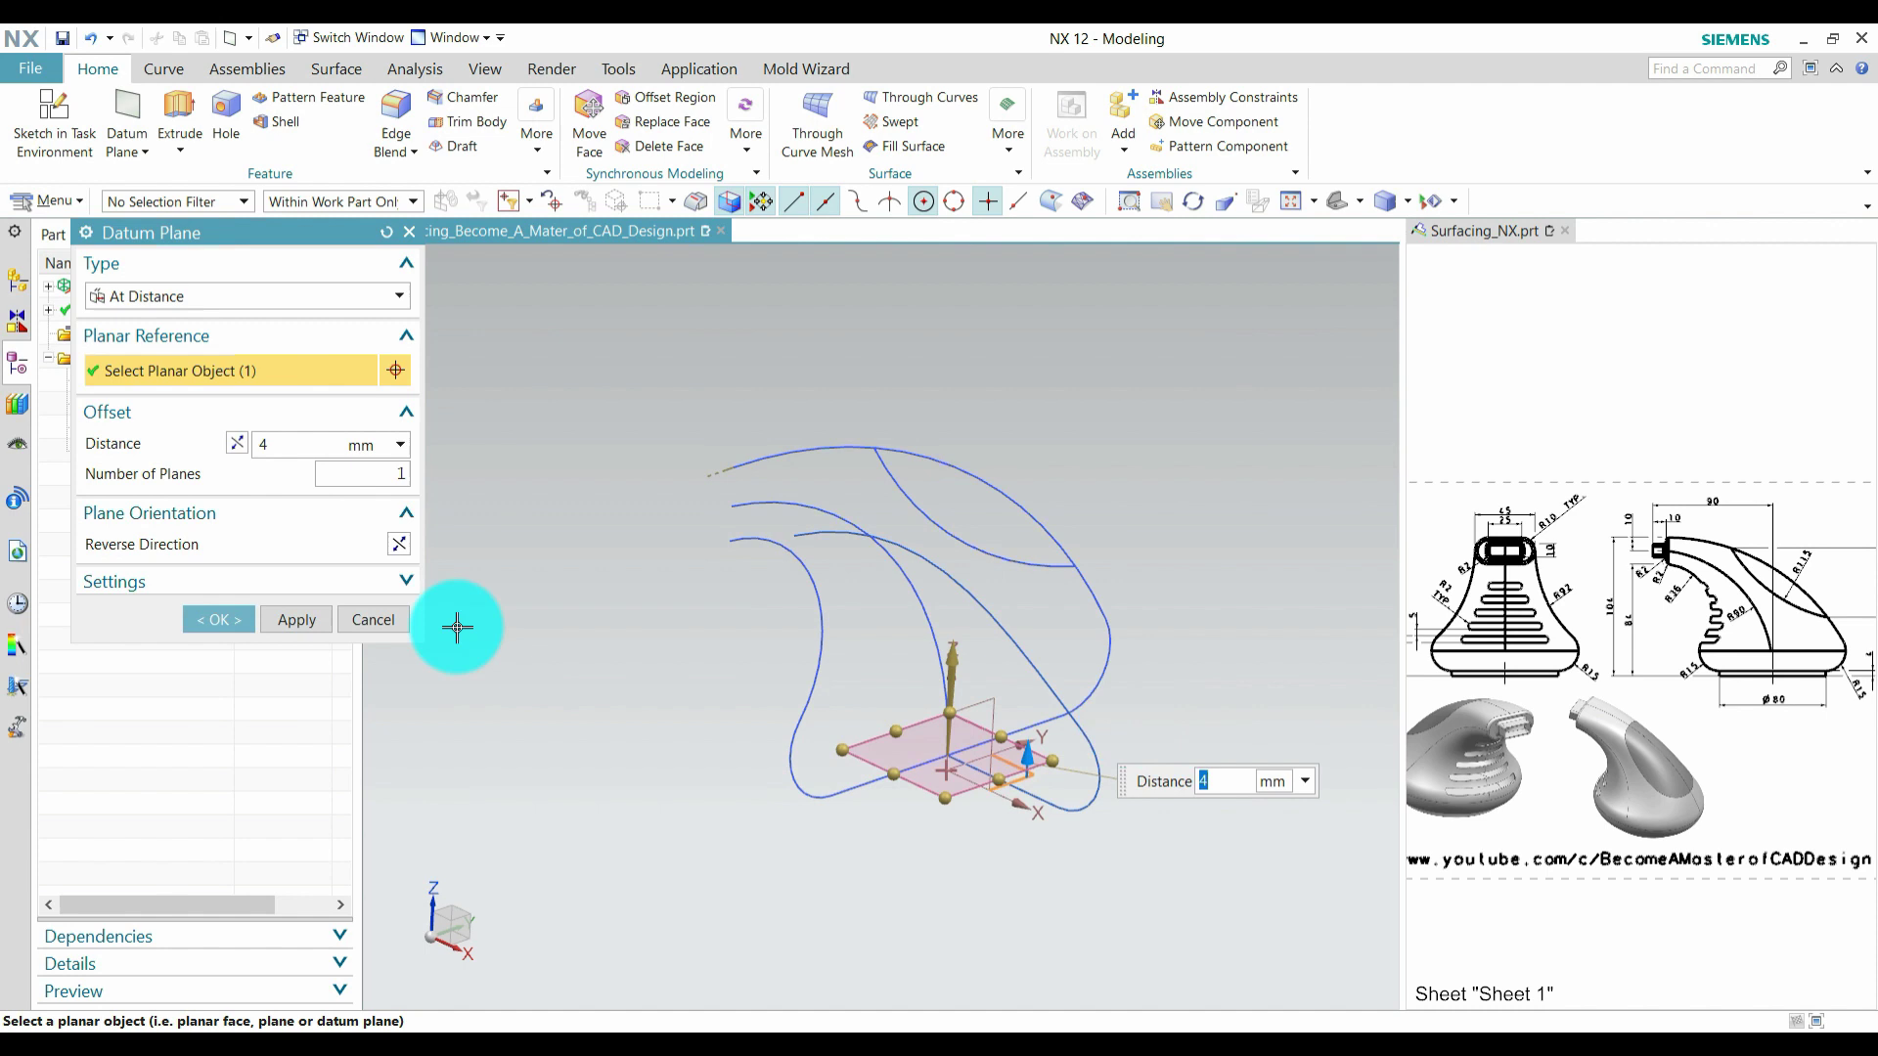
pyautogui.click(196, 612)
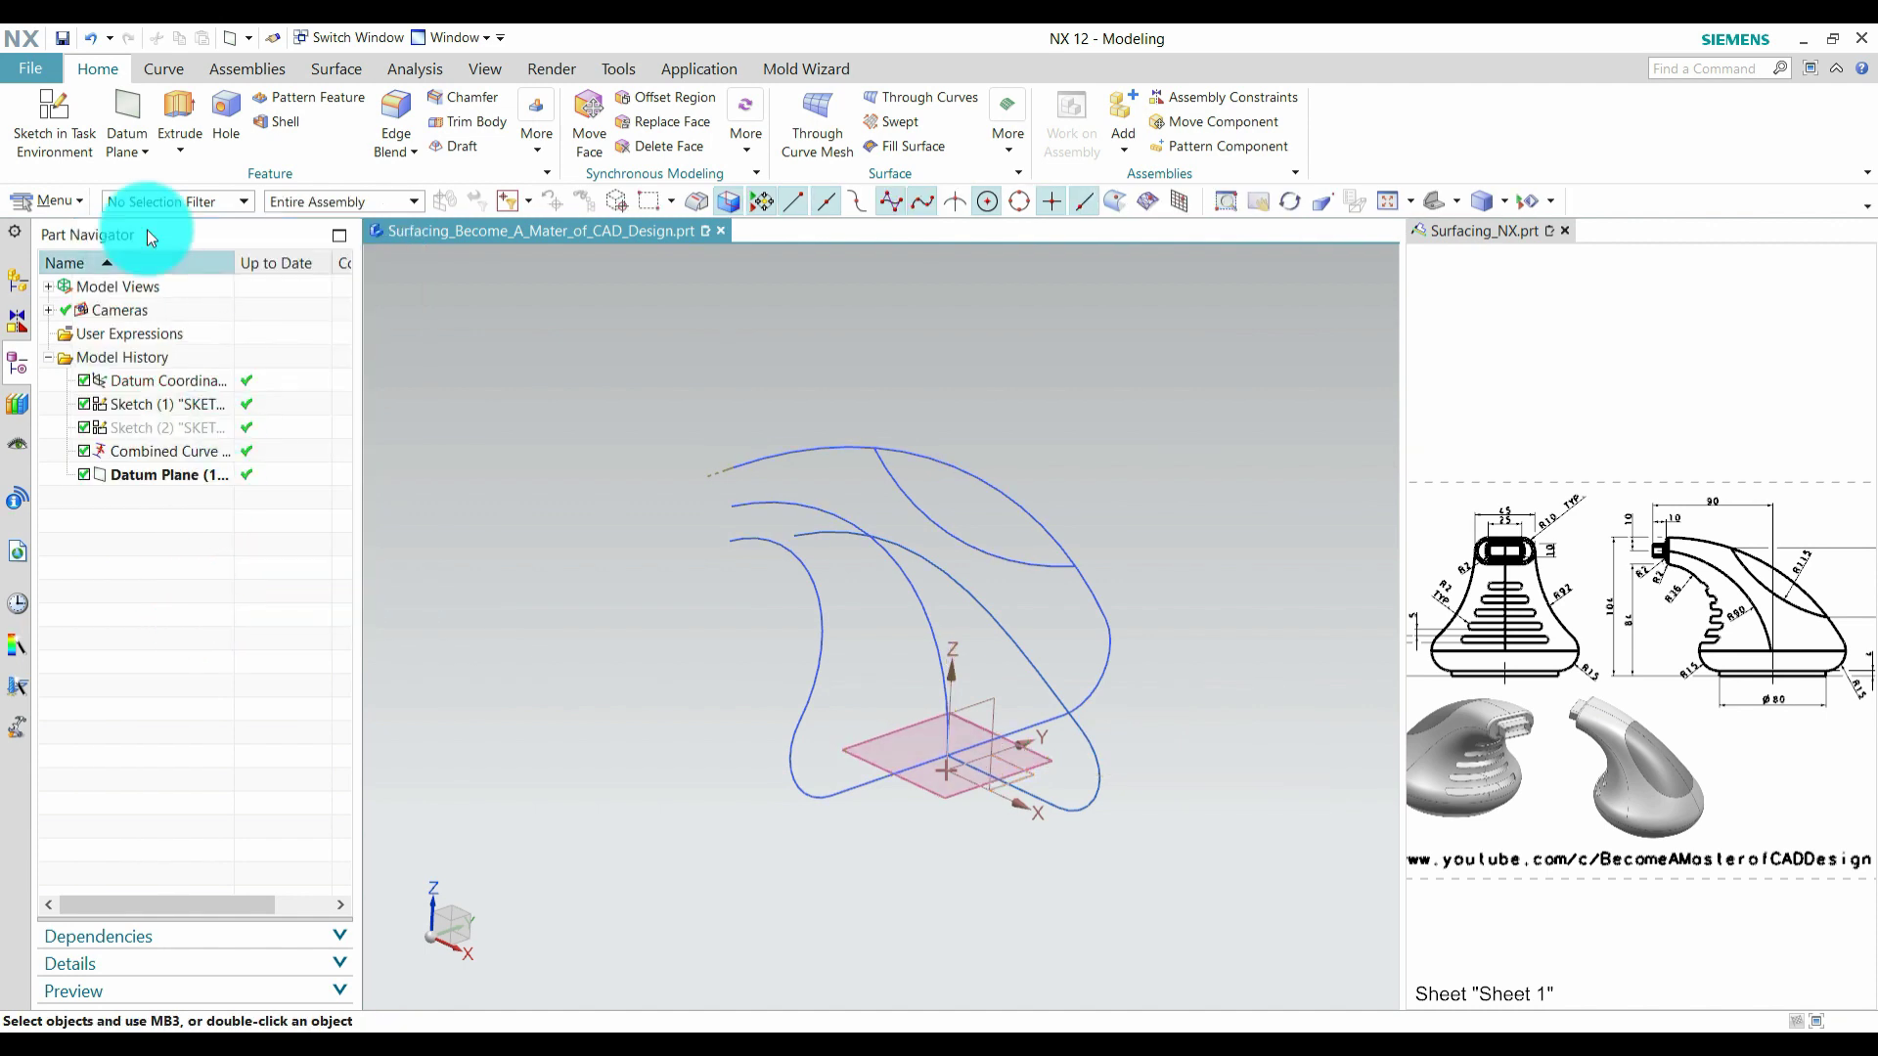
# Step: Start a new sketch on the 4 mm offset datum plane
pyautogui.click(54, 119)
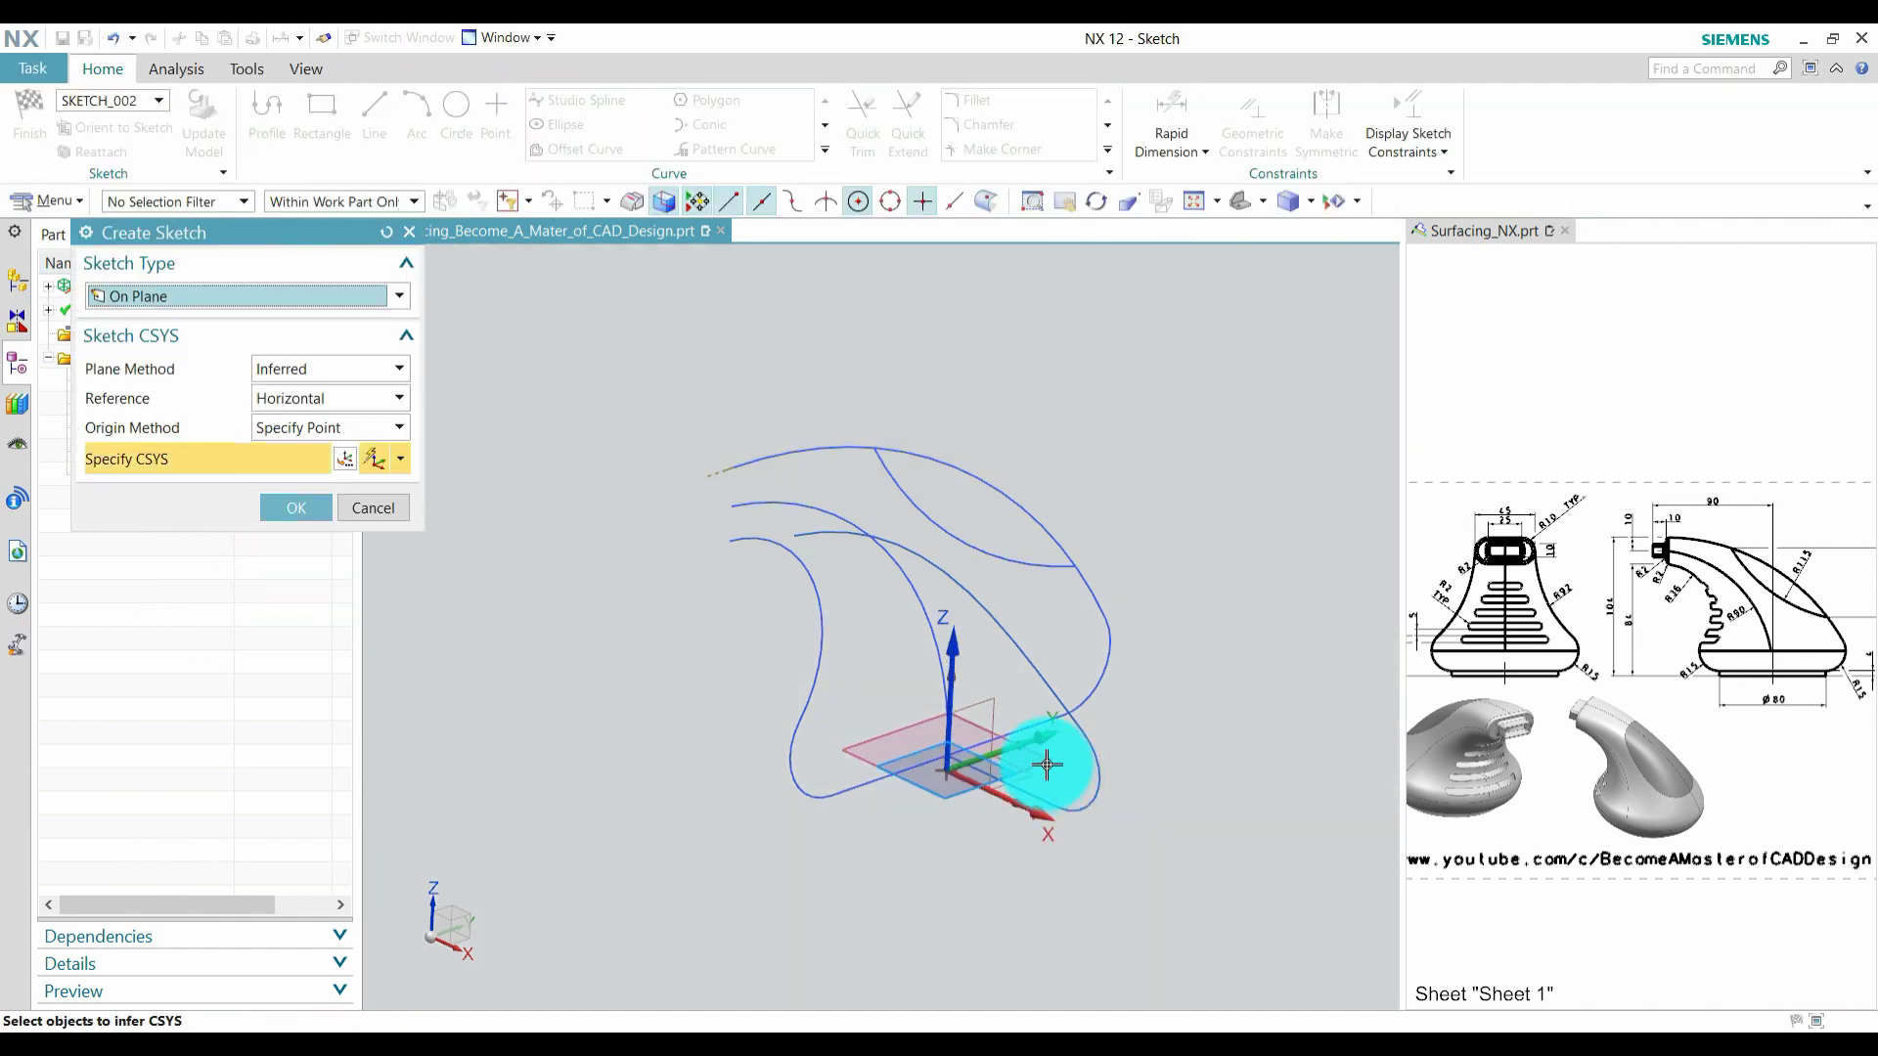
pyautogui.click(1049, 761)
pyautogui.moveTo(996, 885)
pyautogui.mouseDown(button='middle')
pyautogui.moveTo(926, 842)
pyautogui.moveTo(1006, 895)
pyautogui.mouseUp(button='middle')
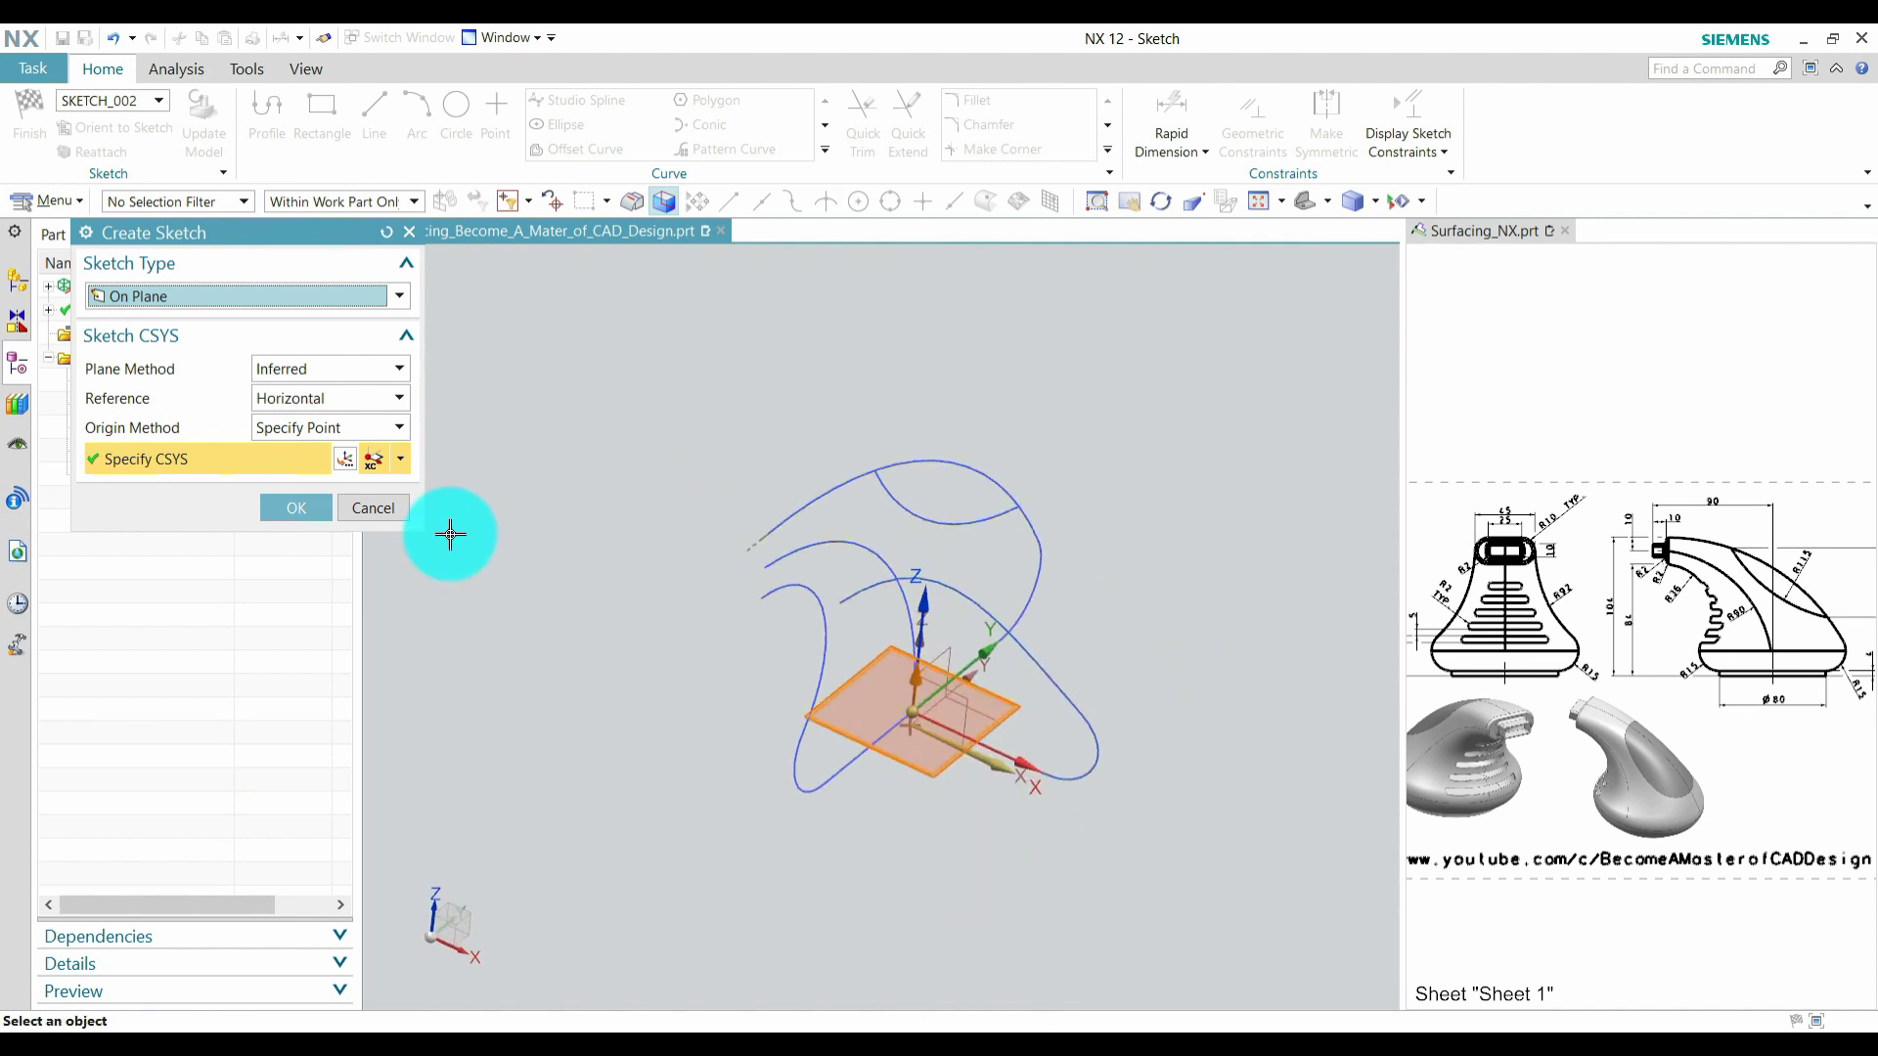
pyautogui.click(305, 508)
# Step: Draw an 80 mm diameter circle centred at the origin and finish the sketch
pyautogui.click(456, 126)
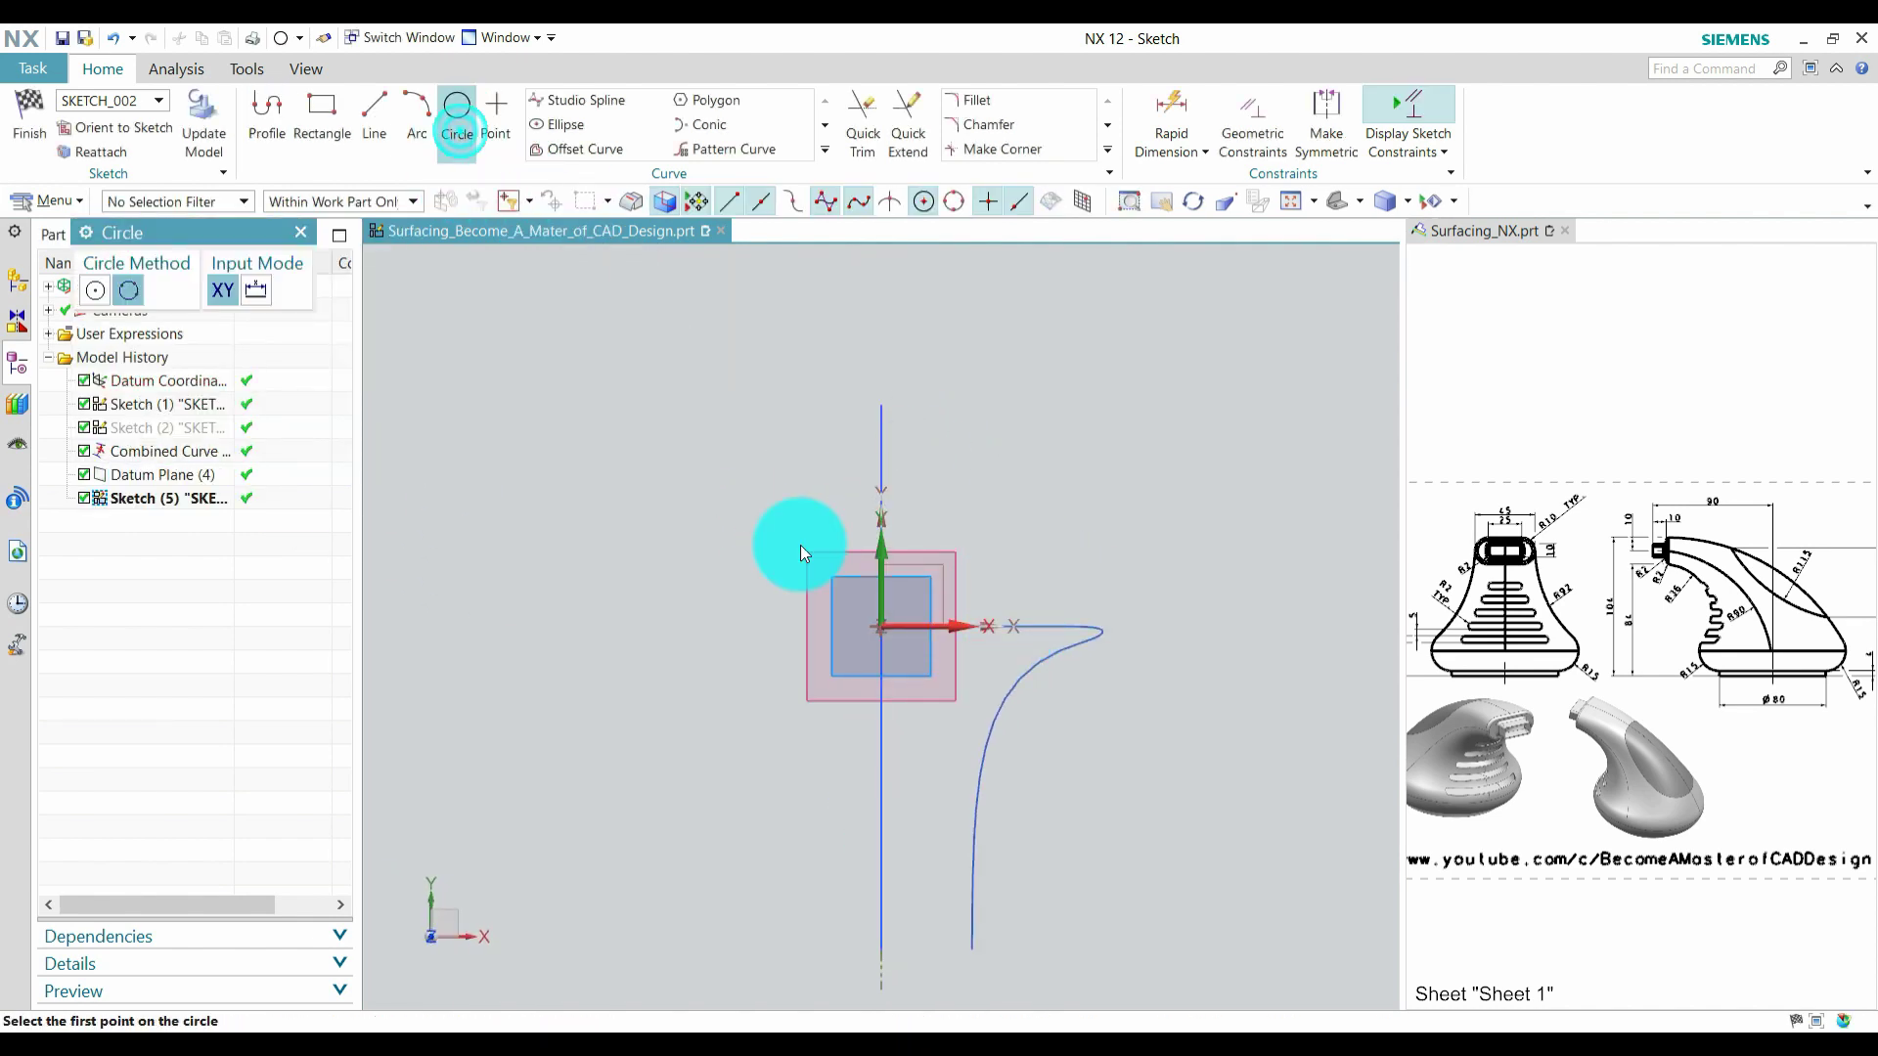
pyautogui.click(881, 629)
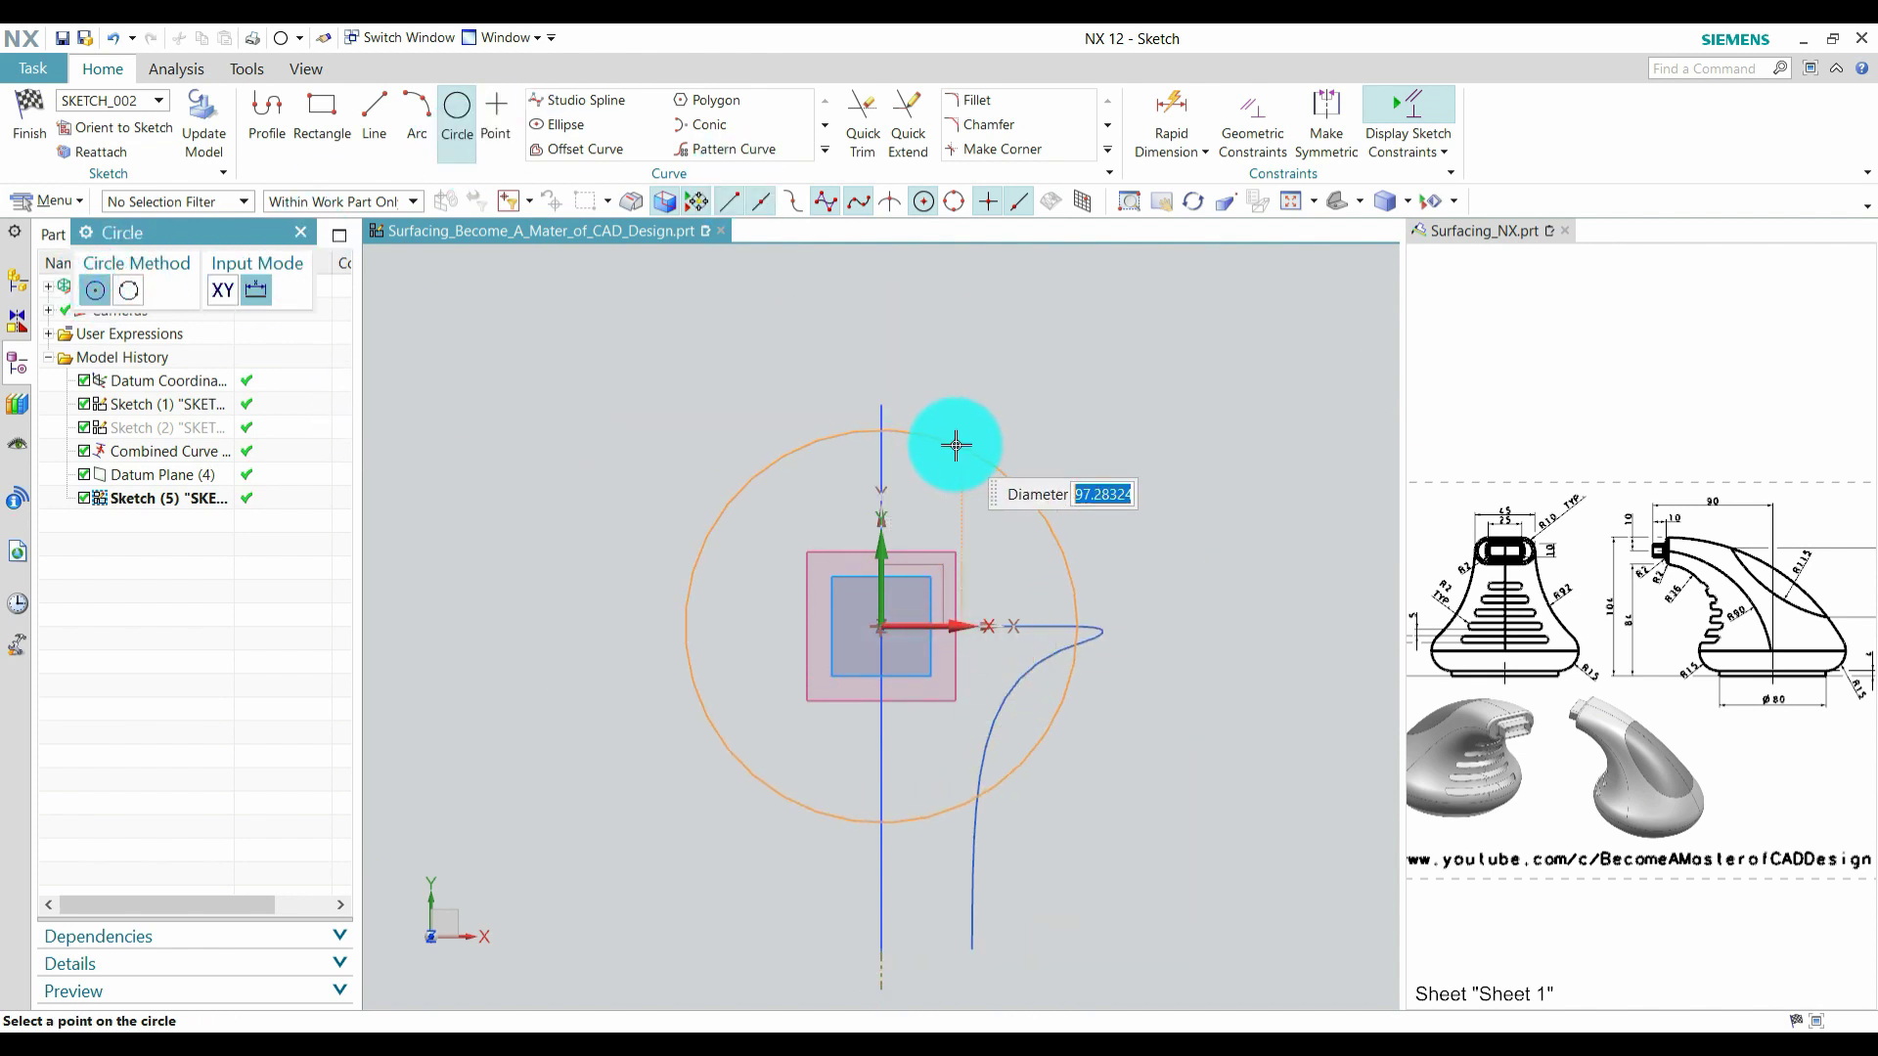
pyautogui.write('80')
pyautogui.press('Return')
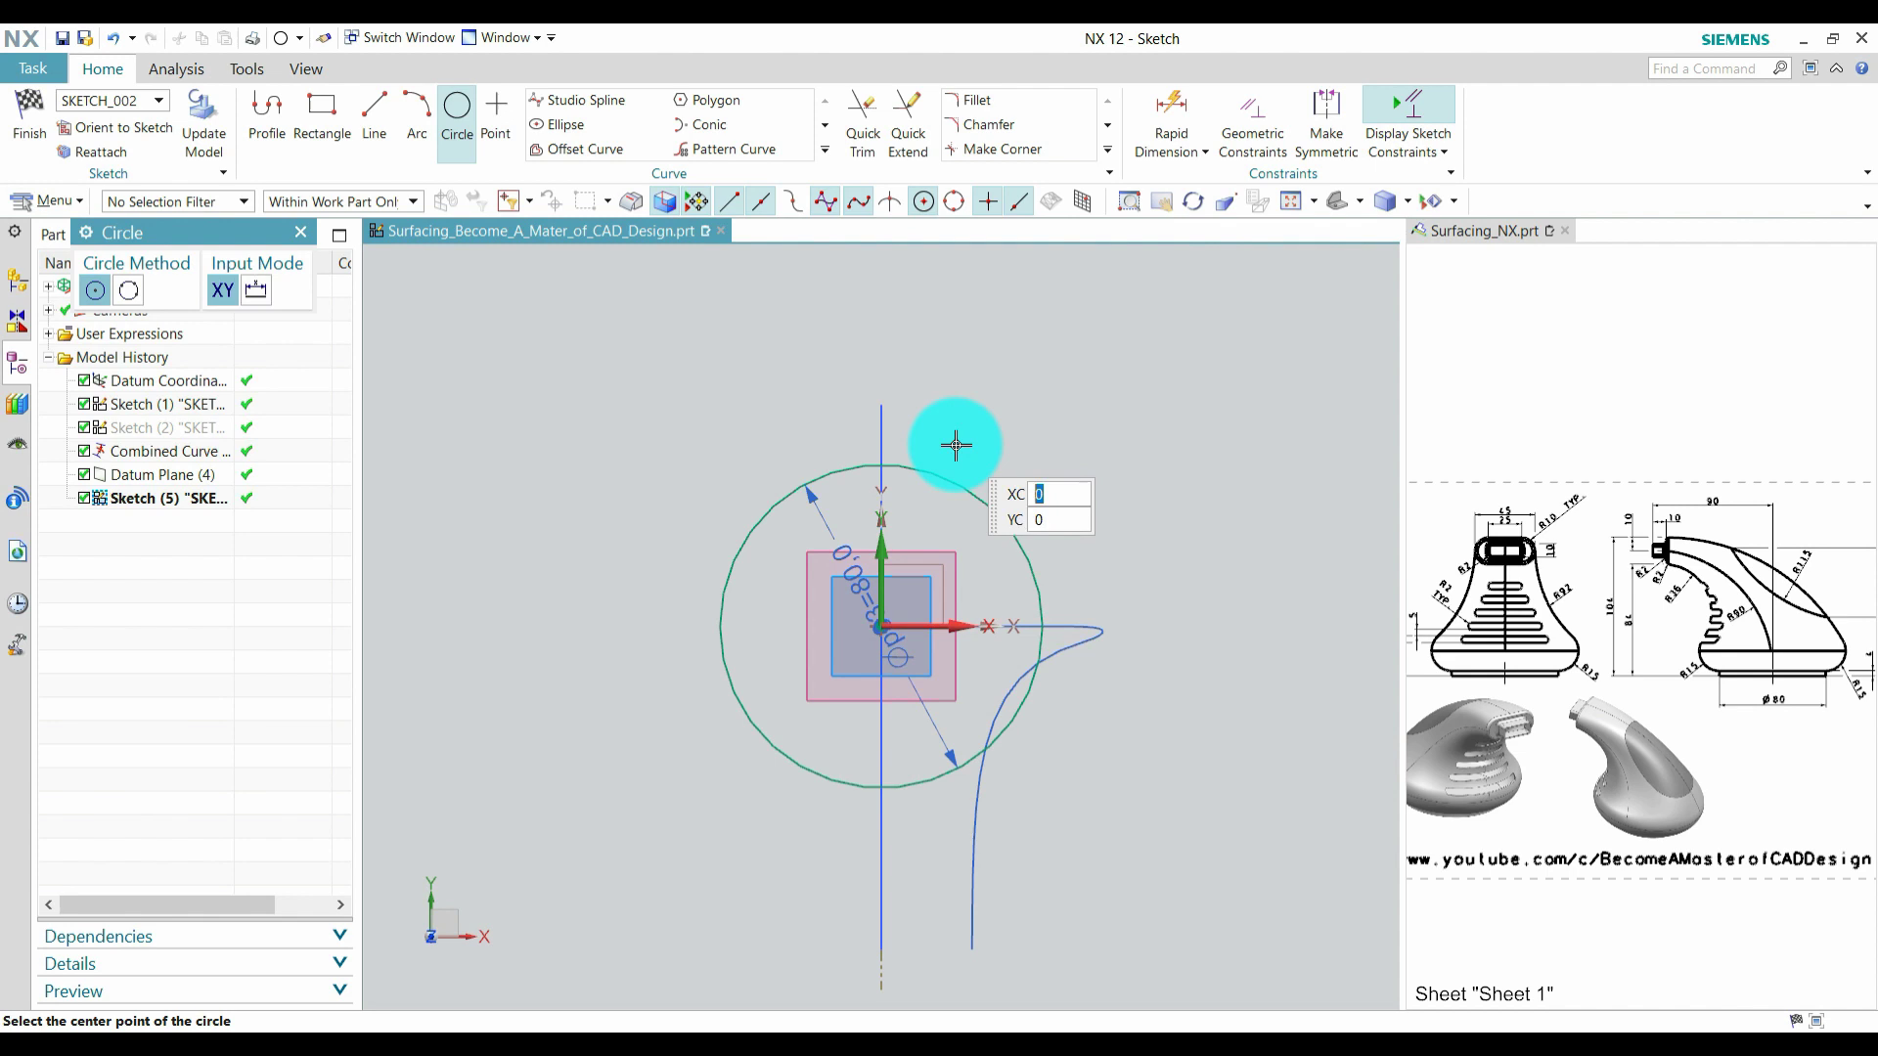
pyautogui.press('Escape')
pyautogui.hotkey('ctrl', 'q')
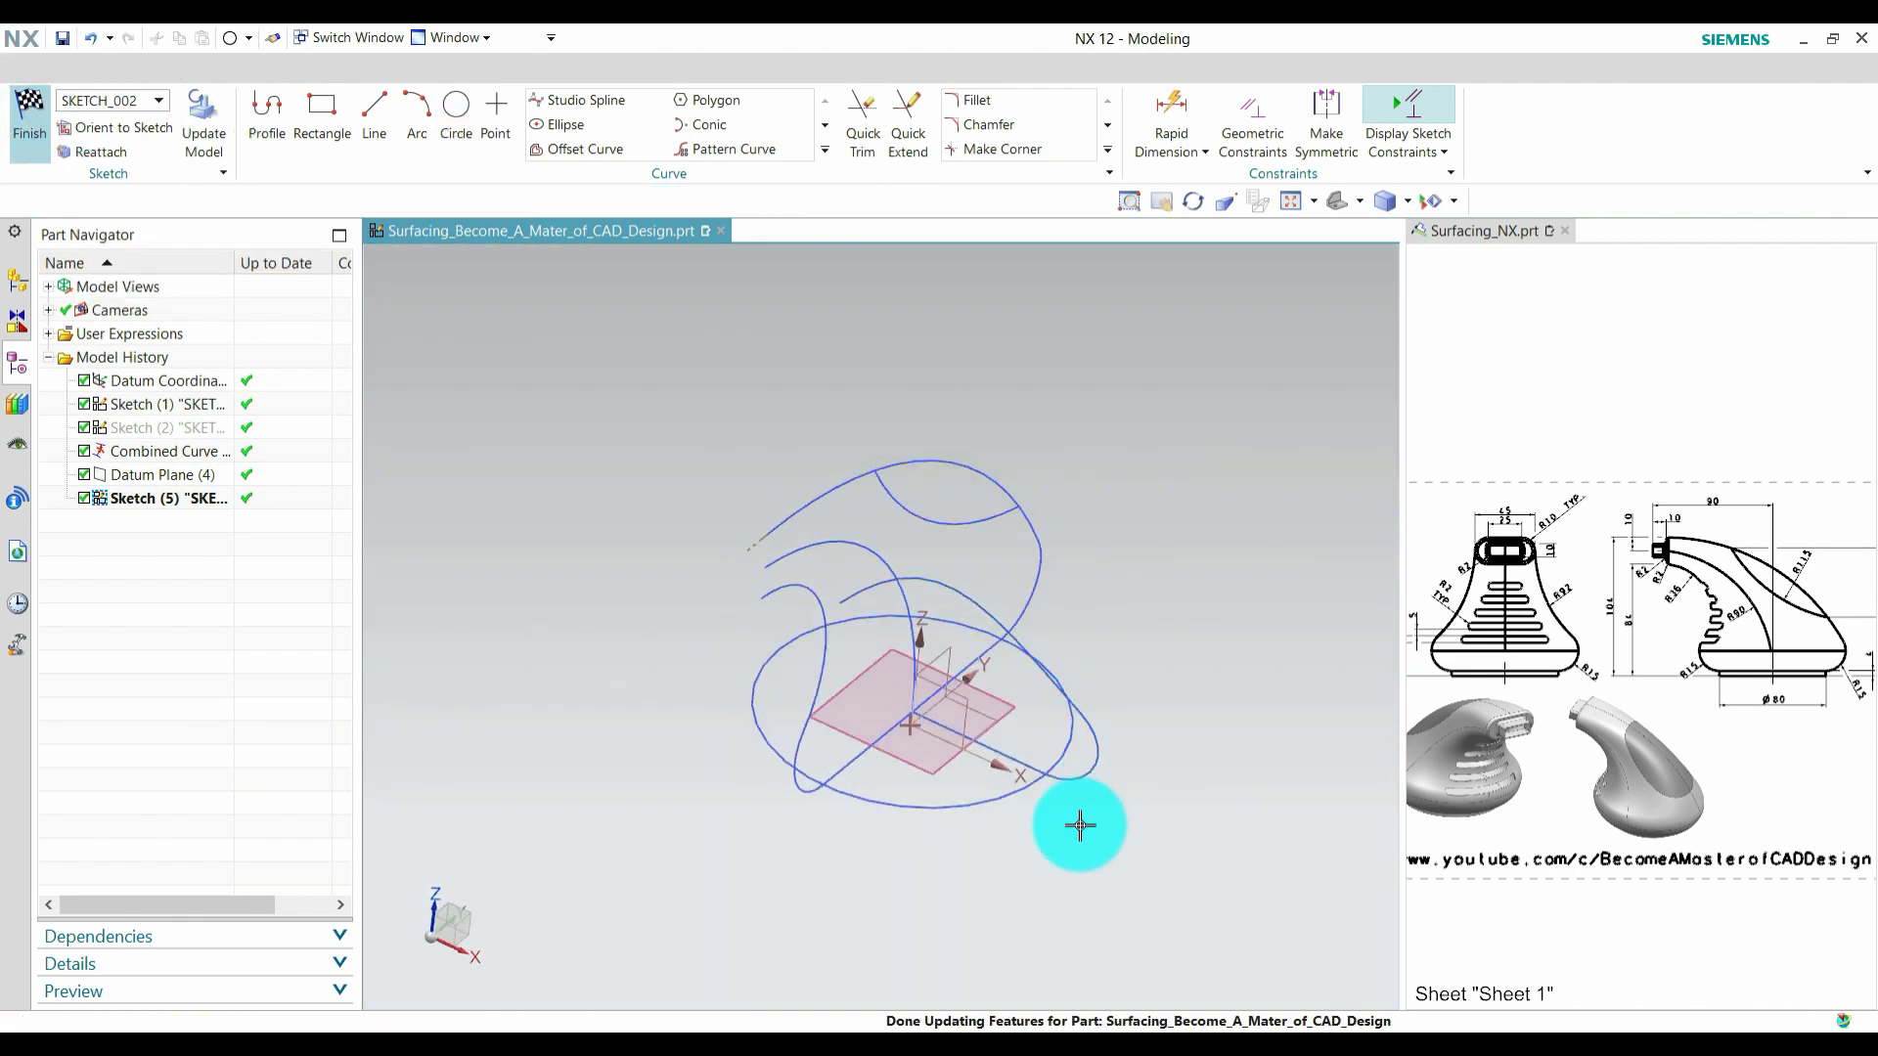
# Step: Create Datum Plane (6) at a 15 mm offset from Datum Plane (4)
pyautogui.moveTo(1080, 824)
pyautogui.mouseDown(button='middle')
pyautogui.moveTo(985, 805)
pyautogui.moveTo(1013, 810)
pyautogui.mouseUp(button='middle')
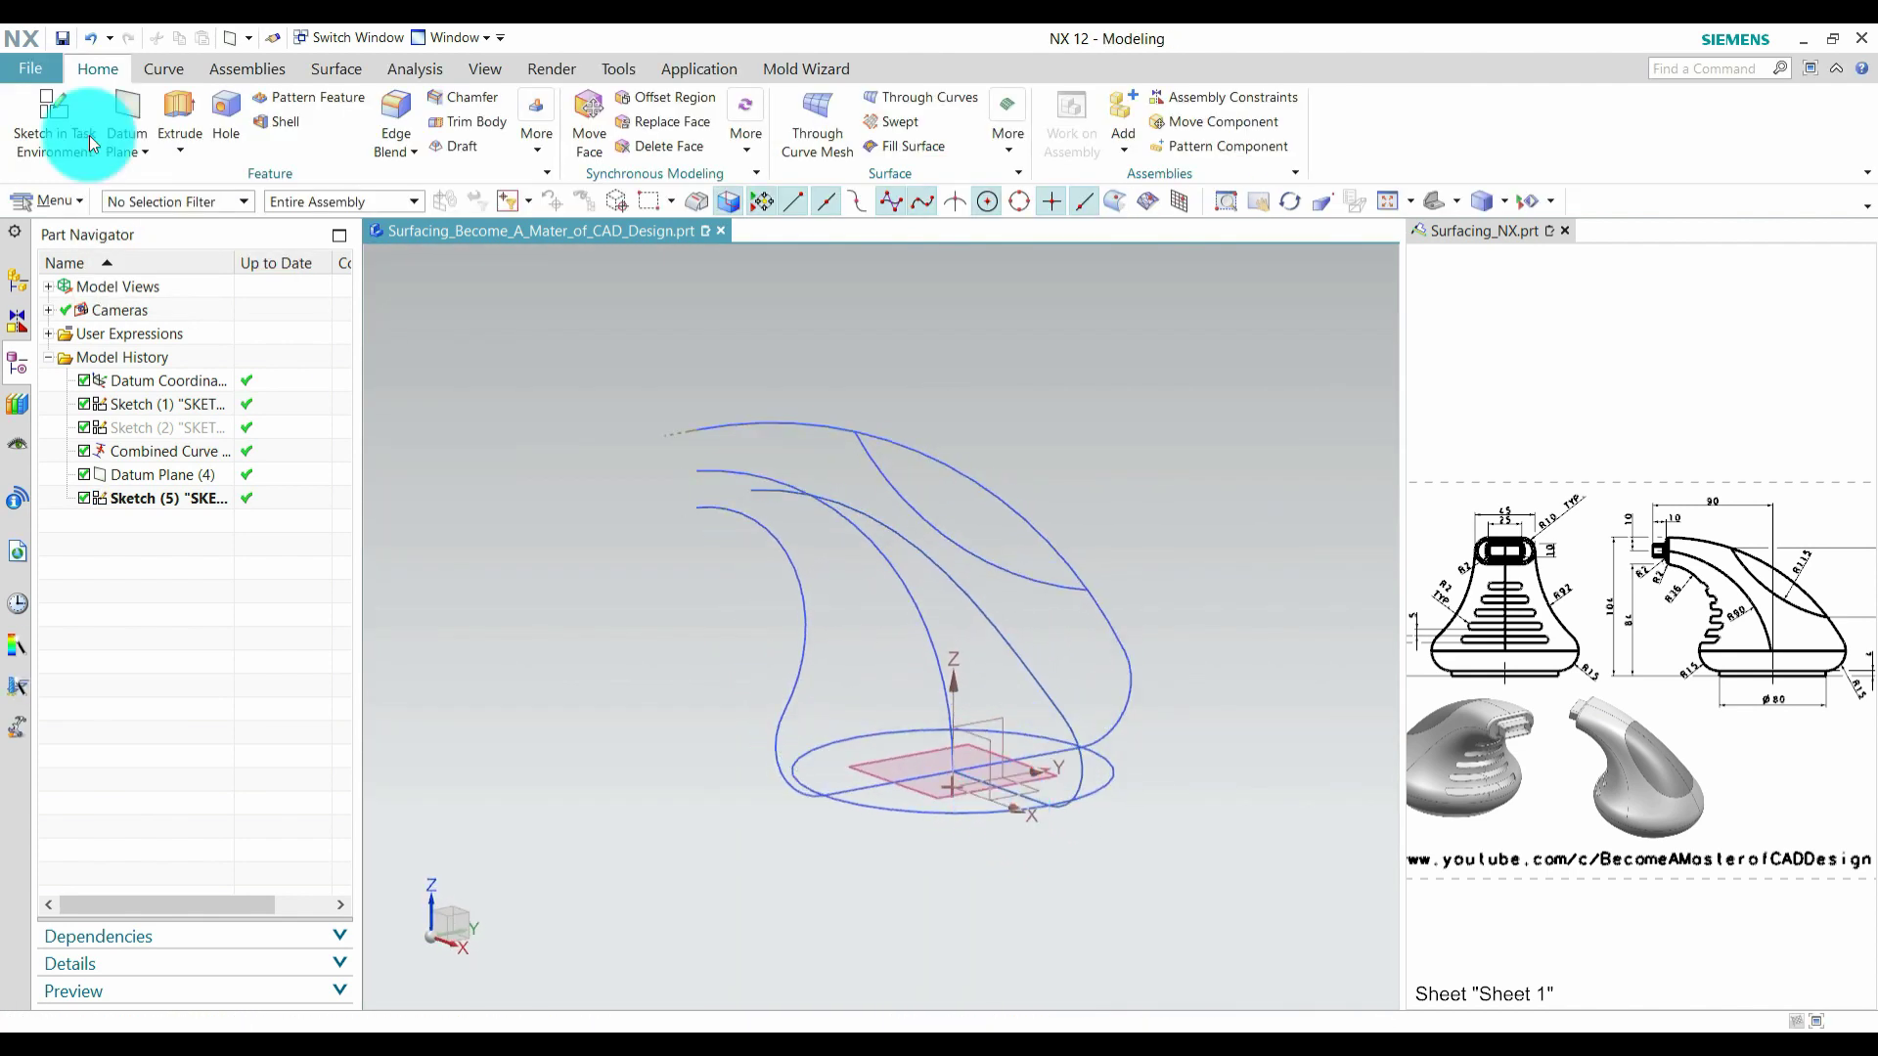
pyautogui.click(127, 101)
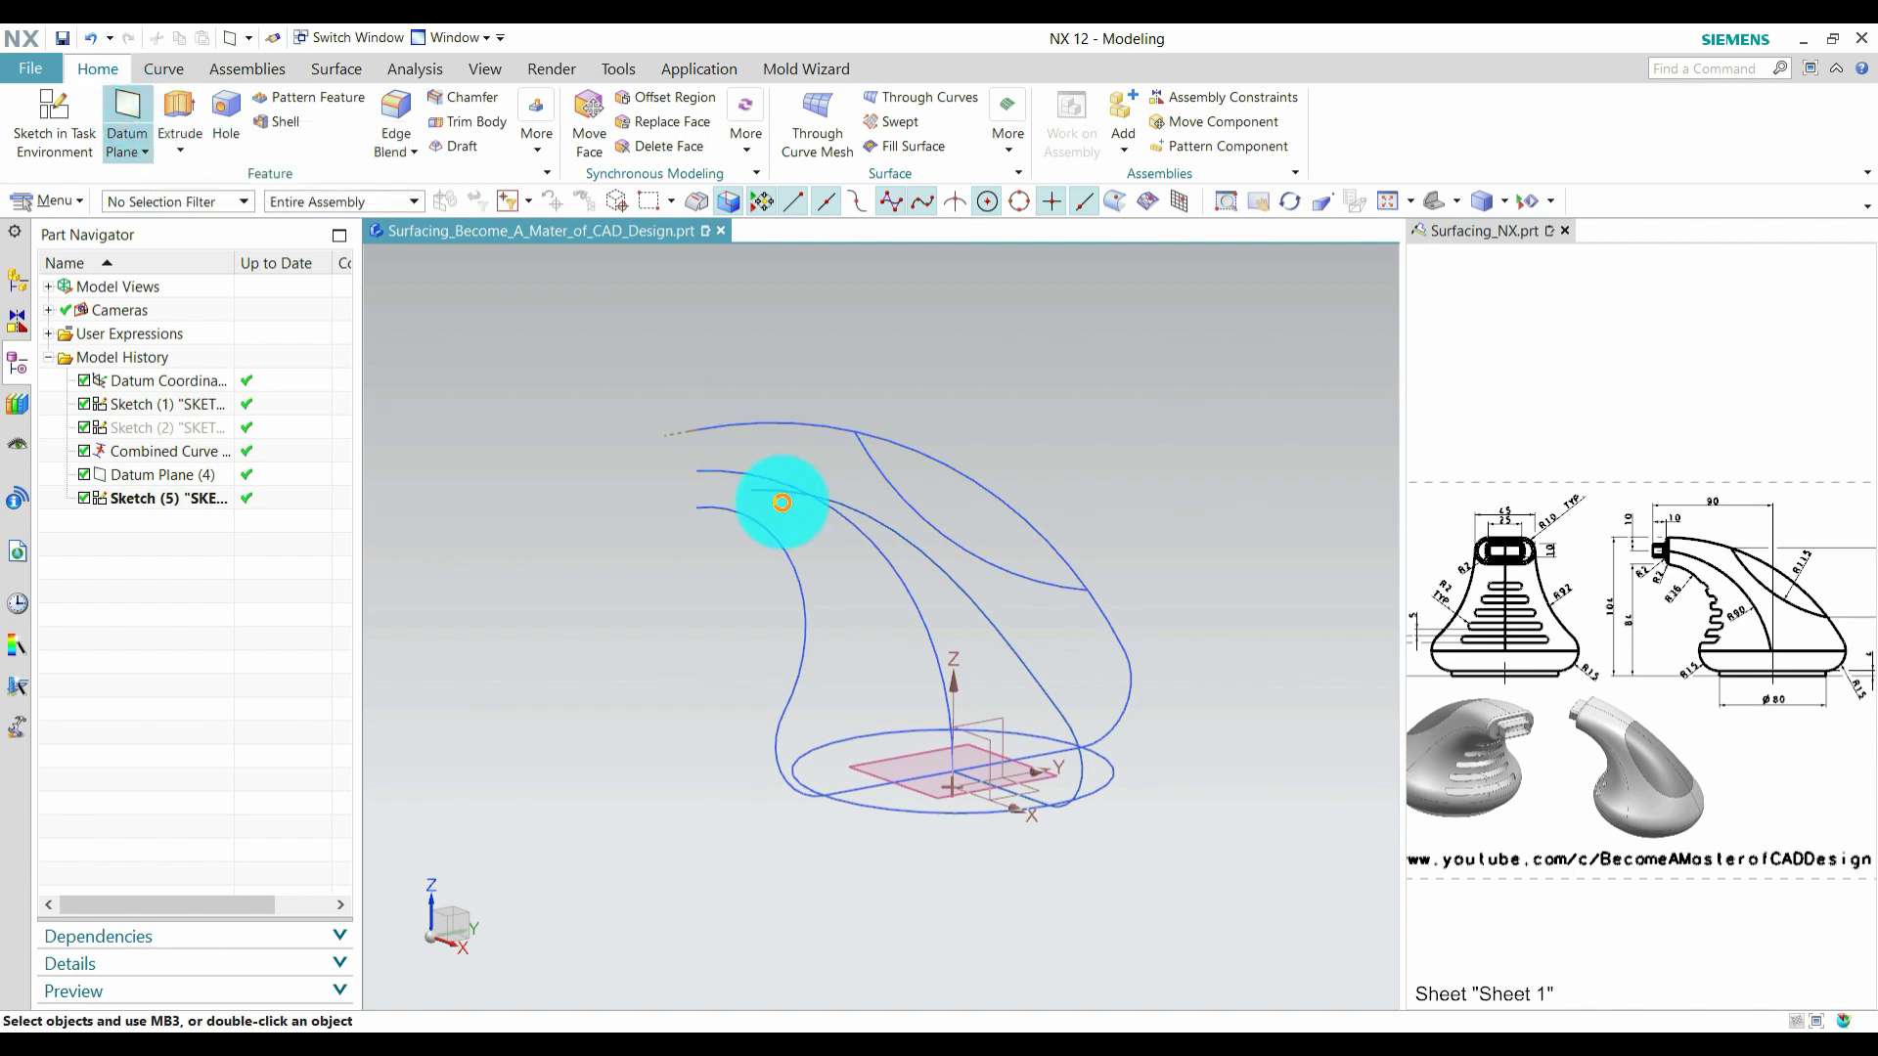
pyautogui.click(1051, 781)
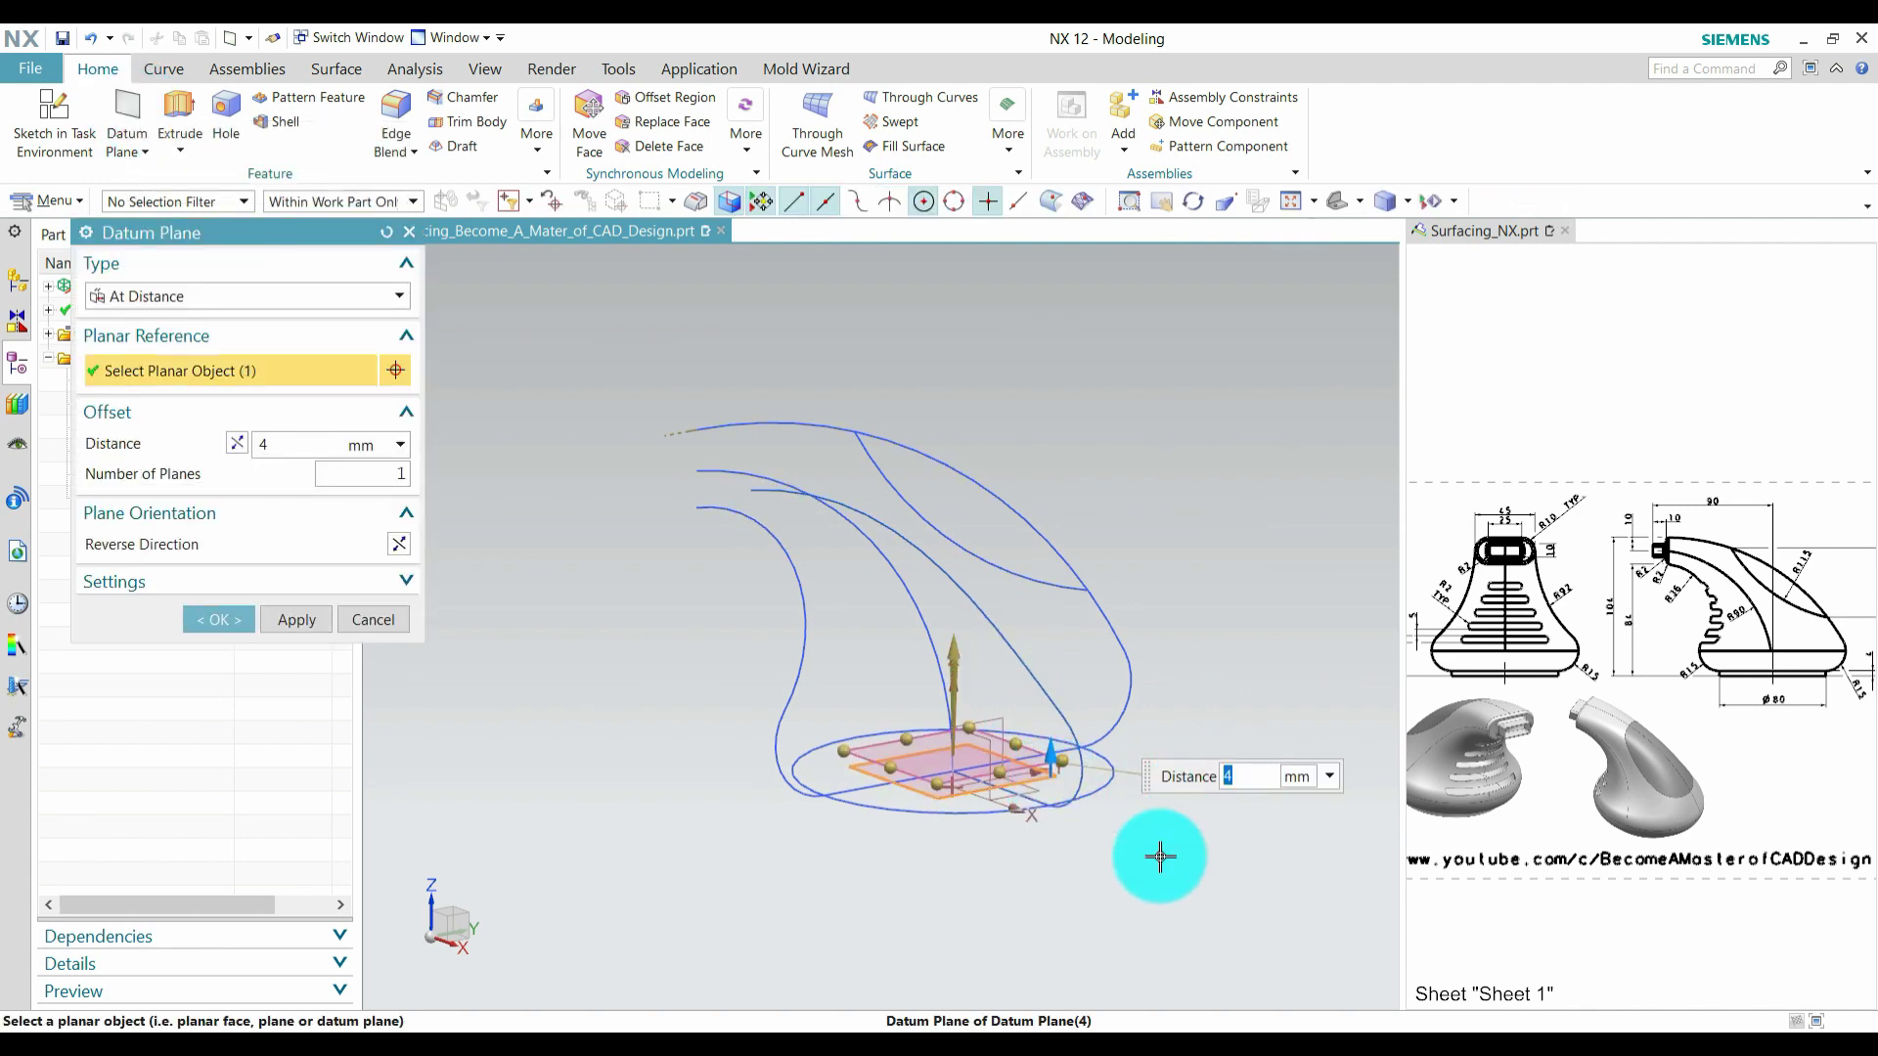
pyautogui.moveTo(1160, 857)
pyautogui.mouseDown(button='middle')
pyautogui.moveTo(1111, 830)
pyautogui.moveTo(1150, 838)
pyautogui.mouseUp(button='middle')
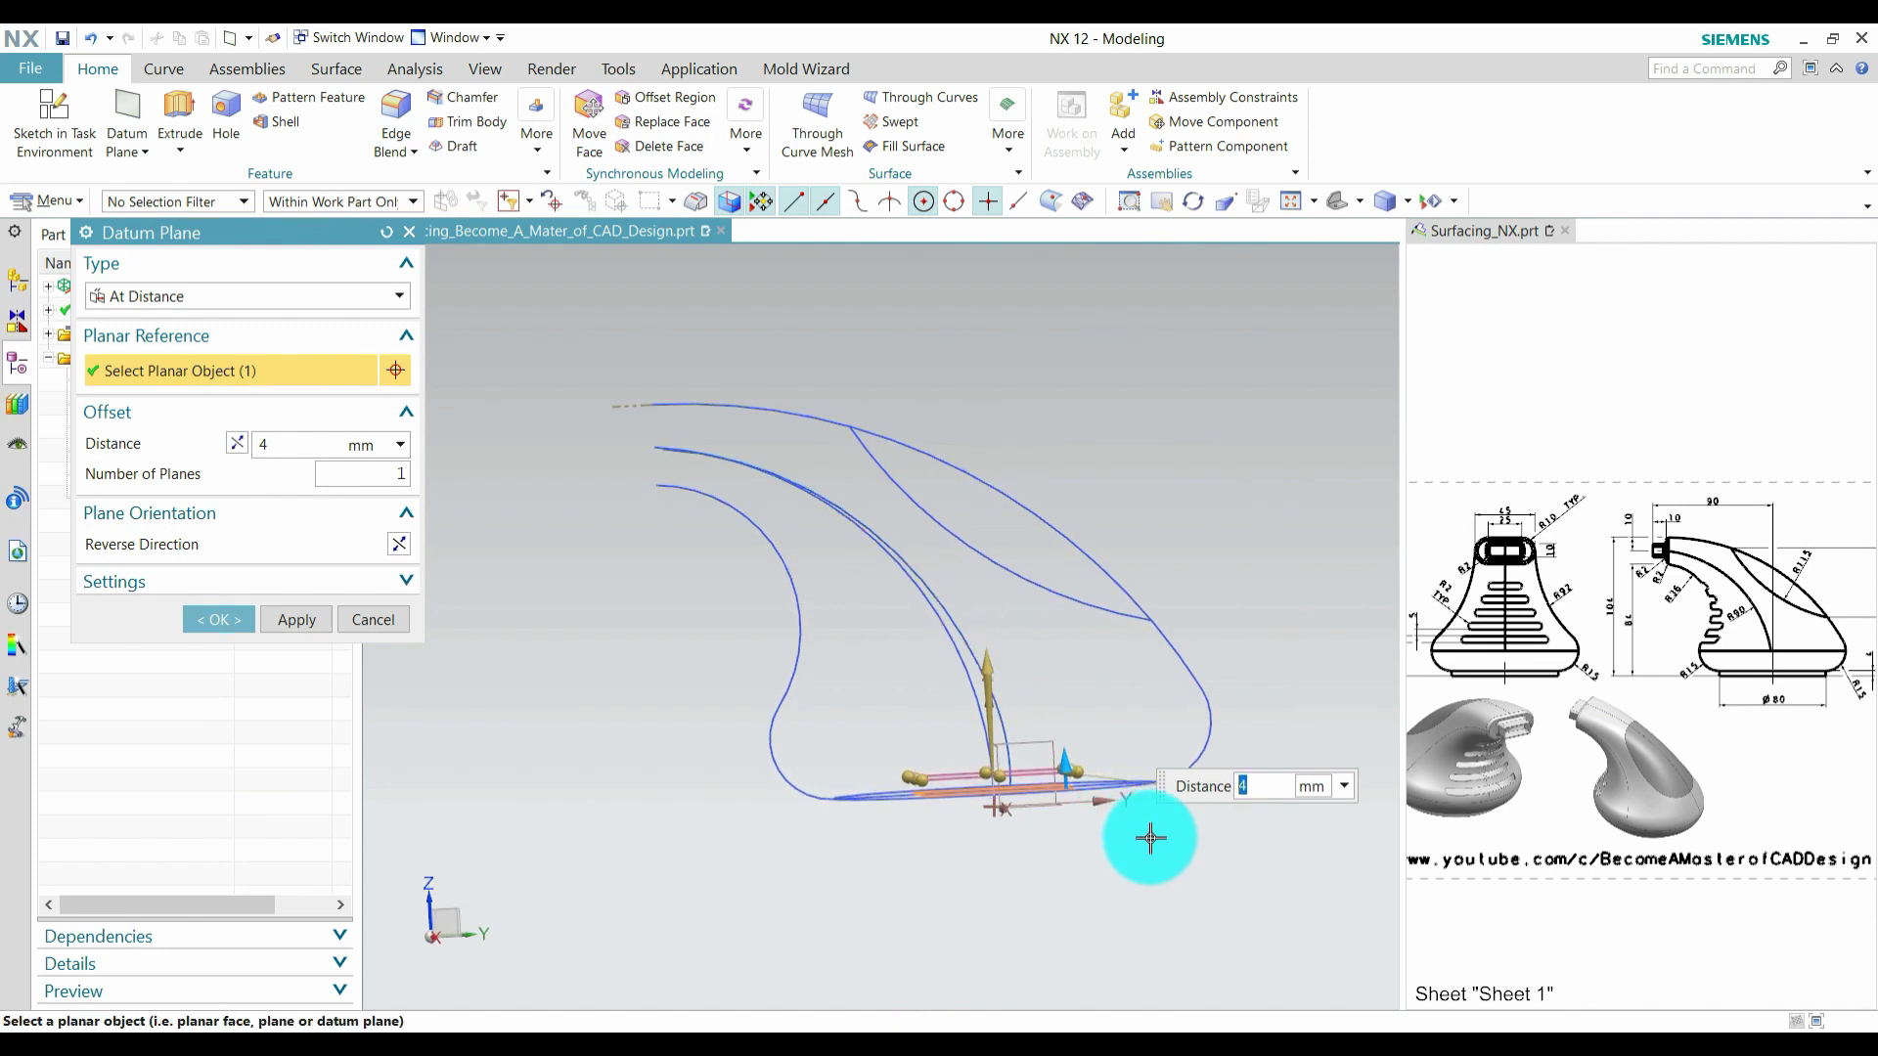
pyautogui.scroll(4, 973, 790)
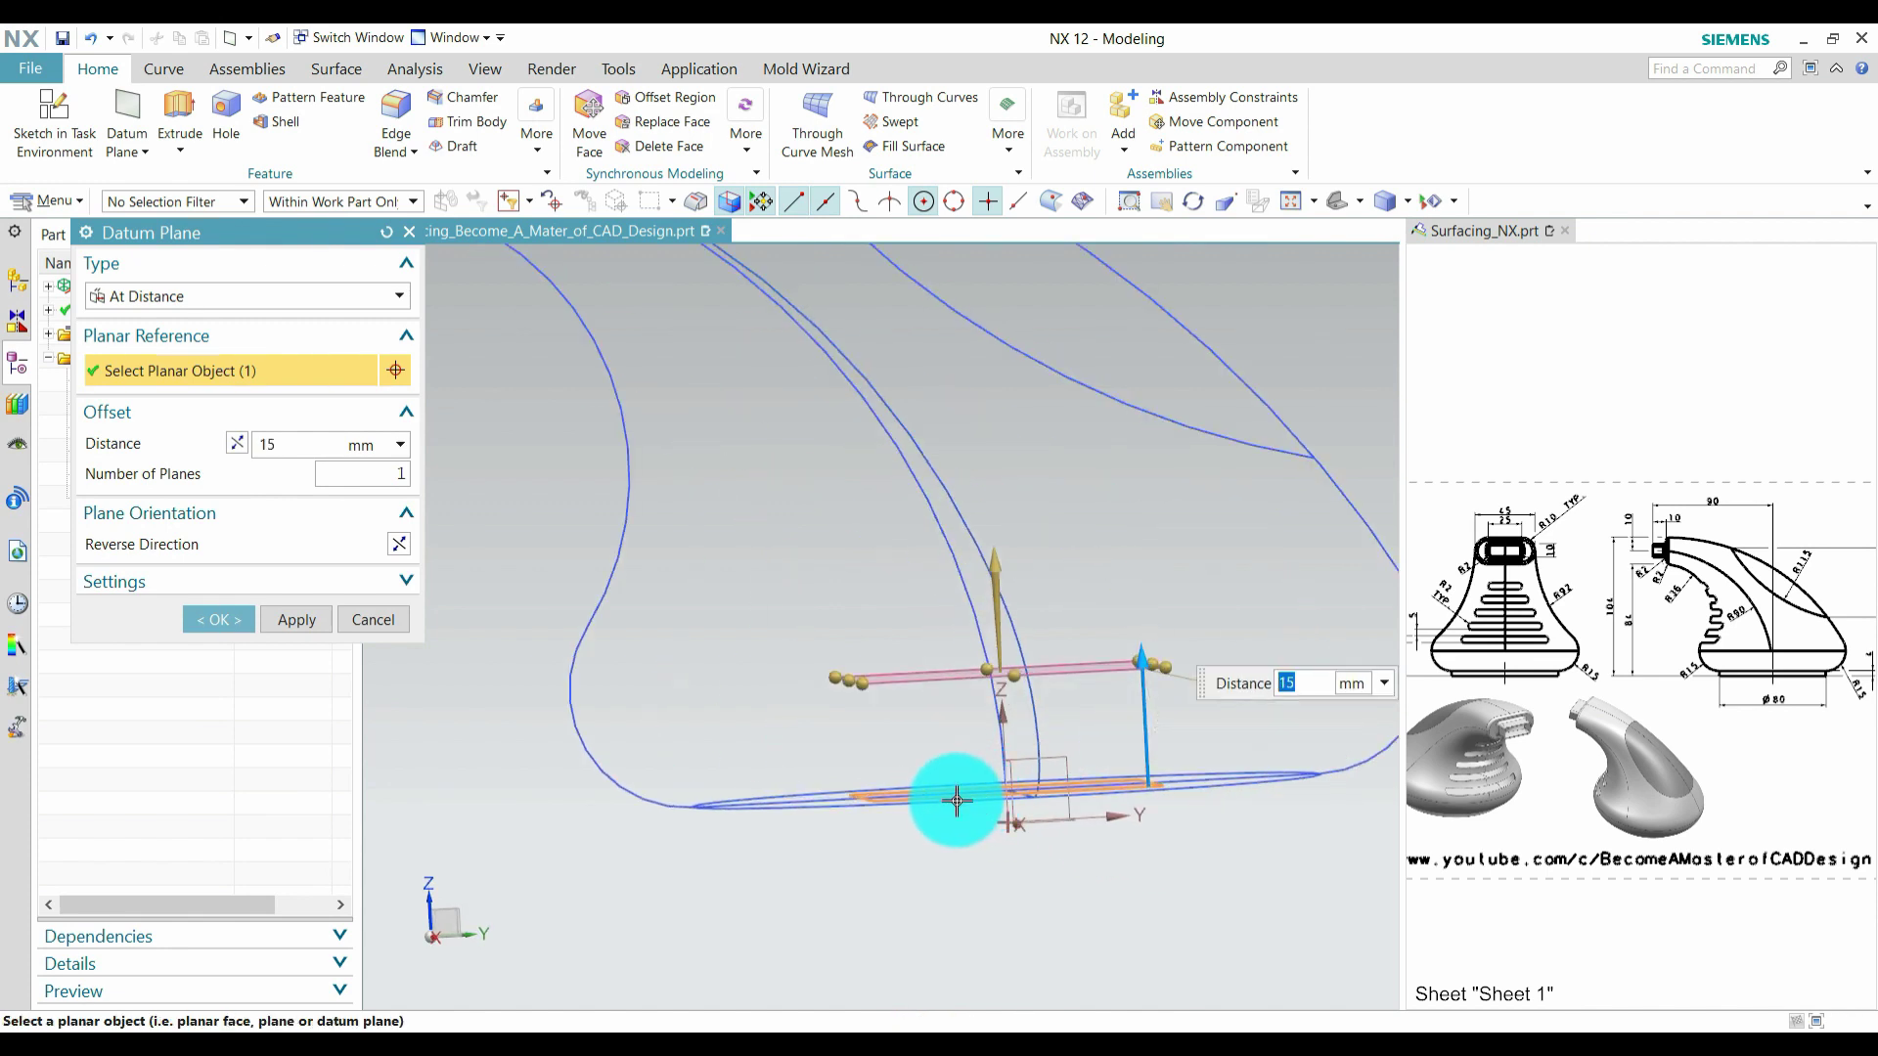
pyautogui.click(210, 618)
pyautogui.scroll(-3, 841, 557)
pyautogui.moveTo(808, 532); pyautogui.dragTo(897, 553, button='middle')
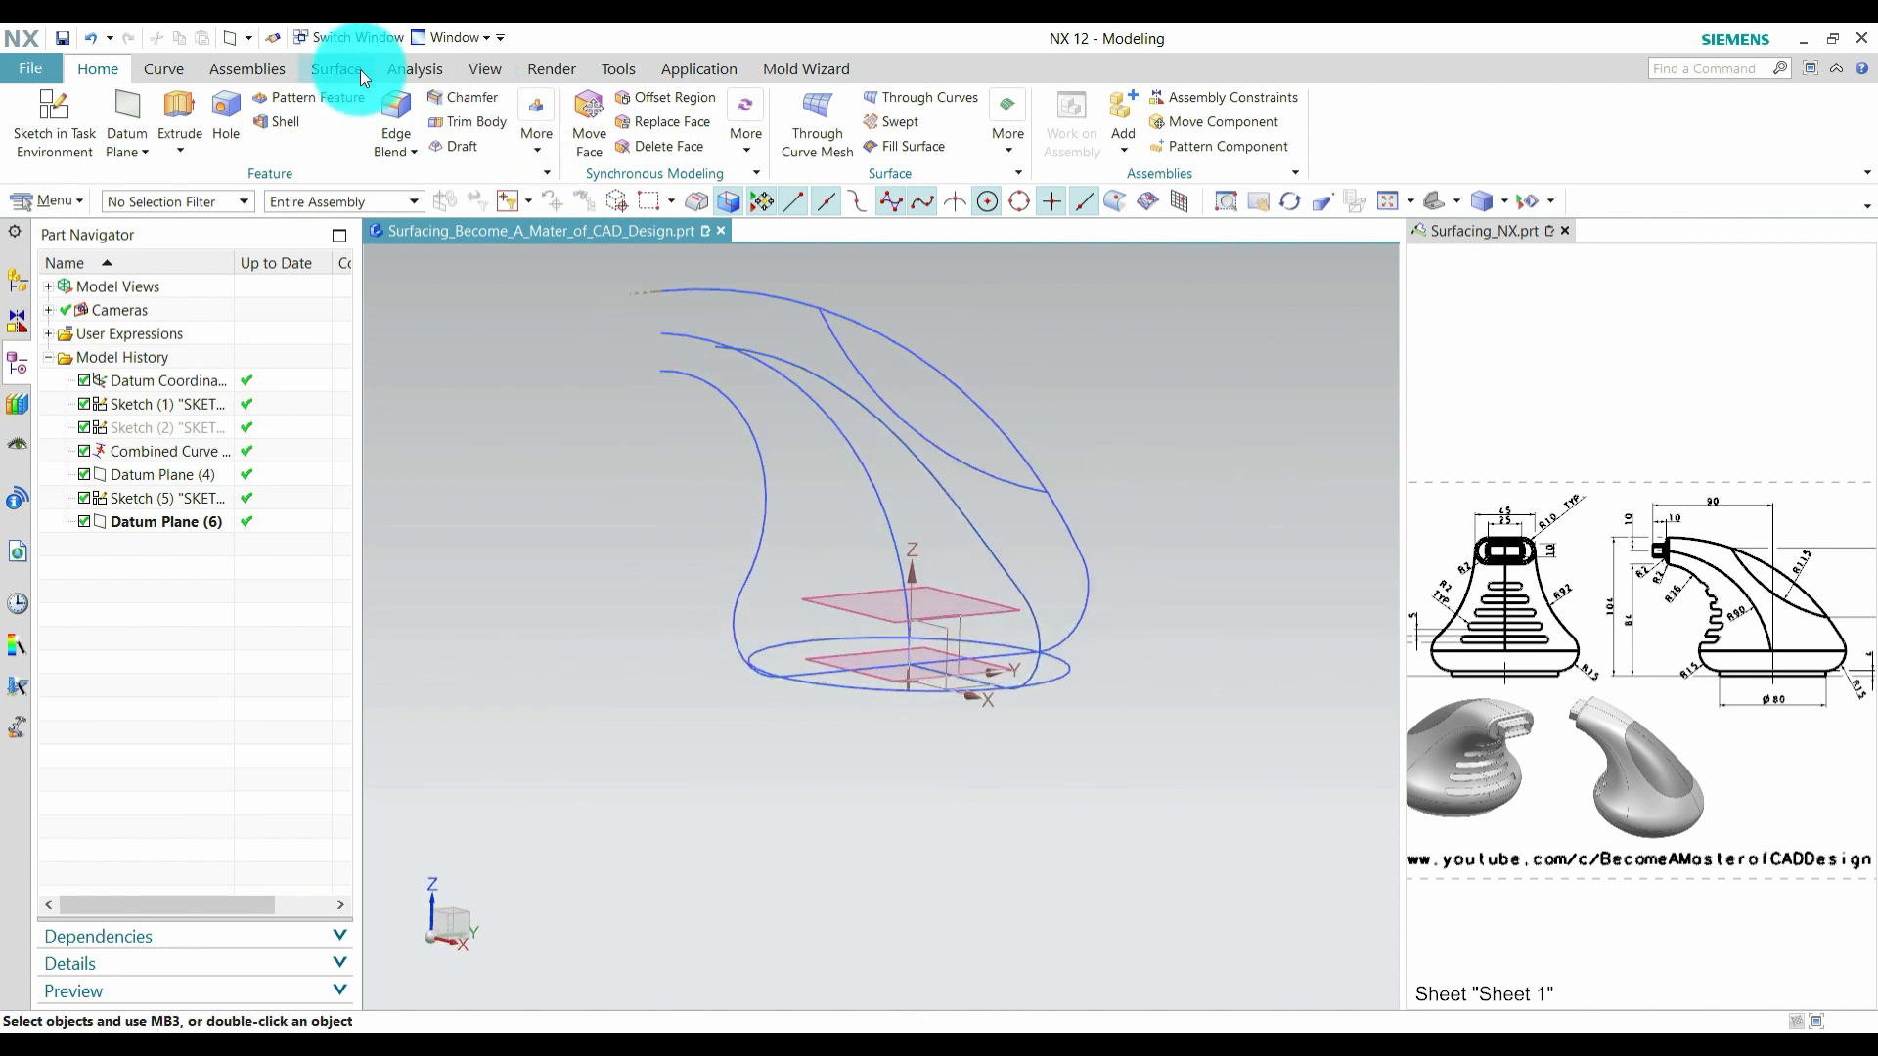
# Step: Create Point Set (7) at the intersection of the upper datum plane and a profile curve
pyautogui.click(164, 70)
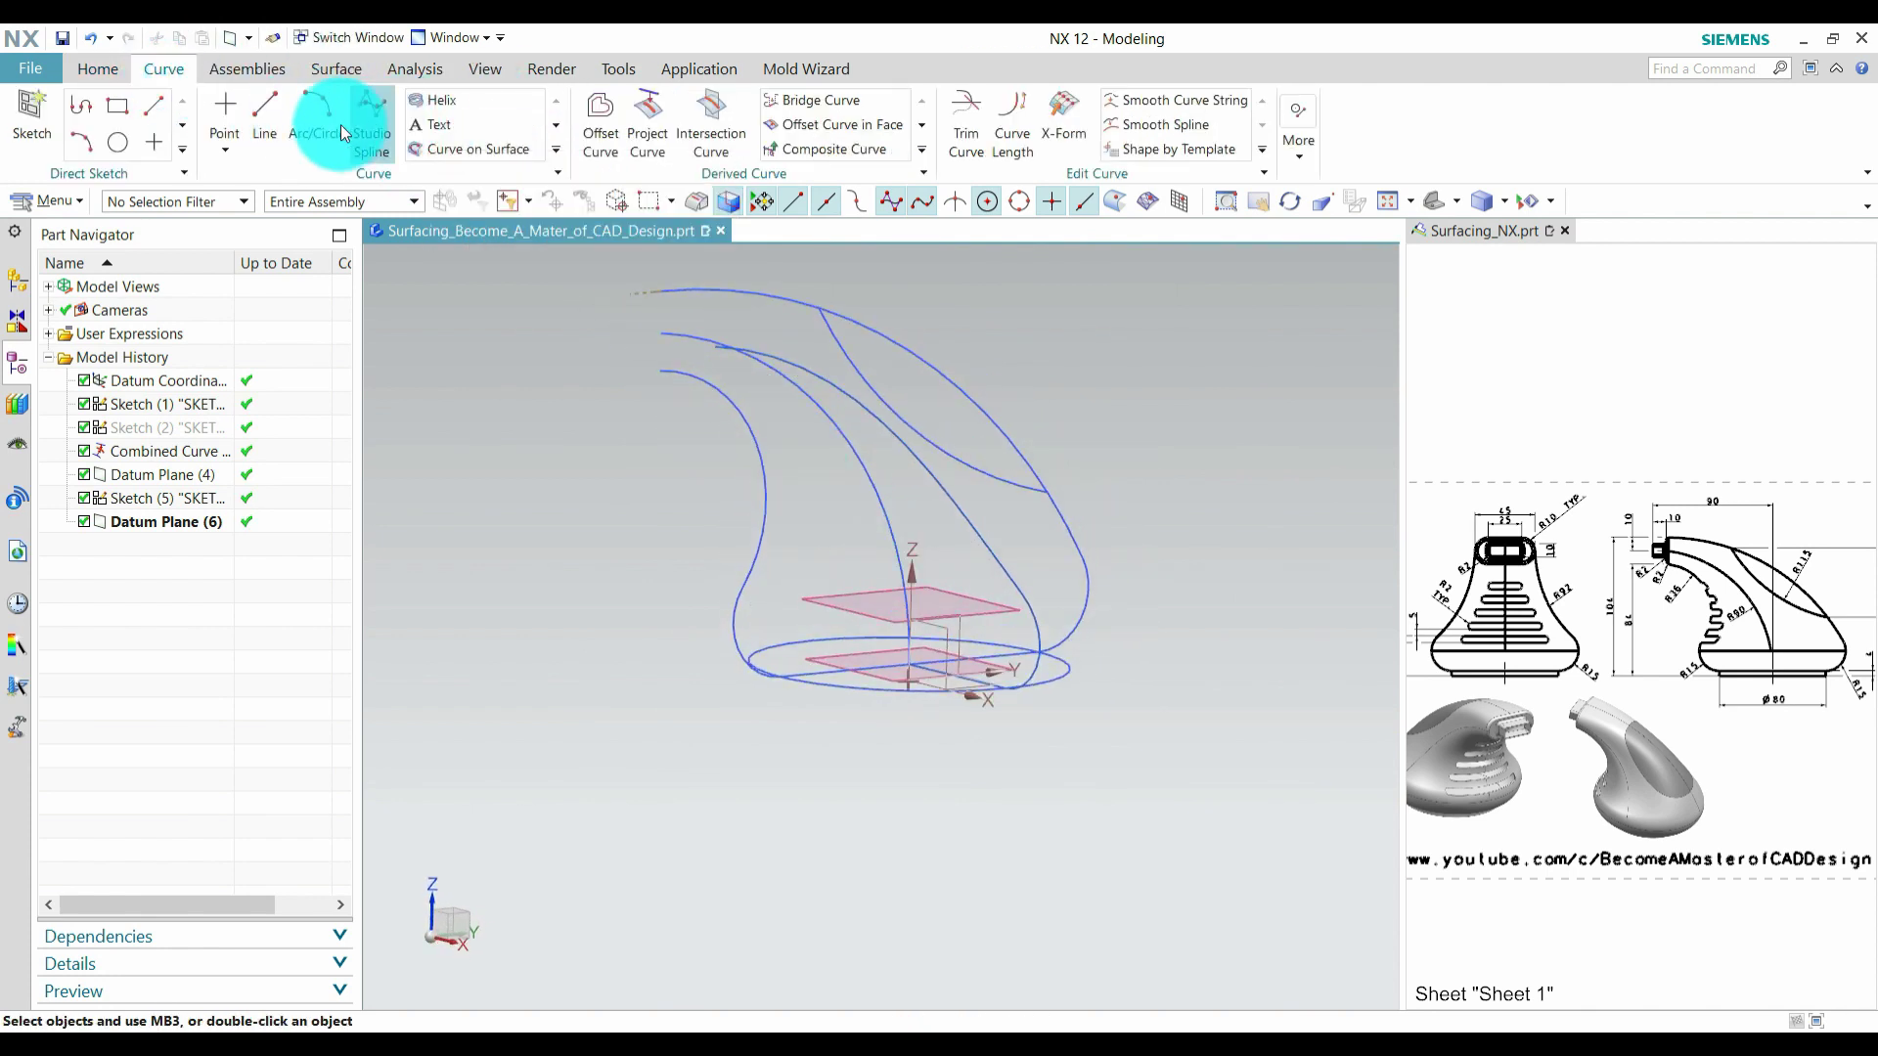
pyautogui.click(224, 143)
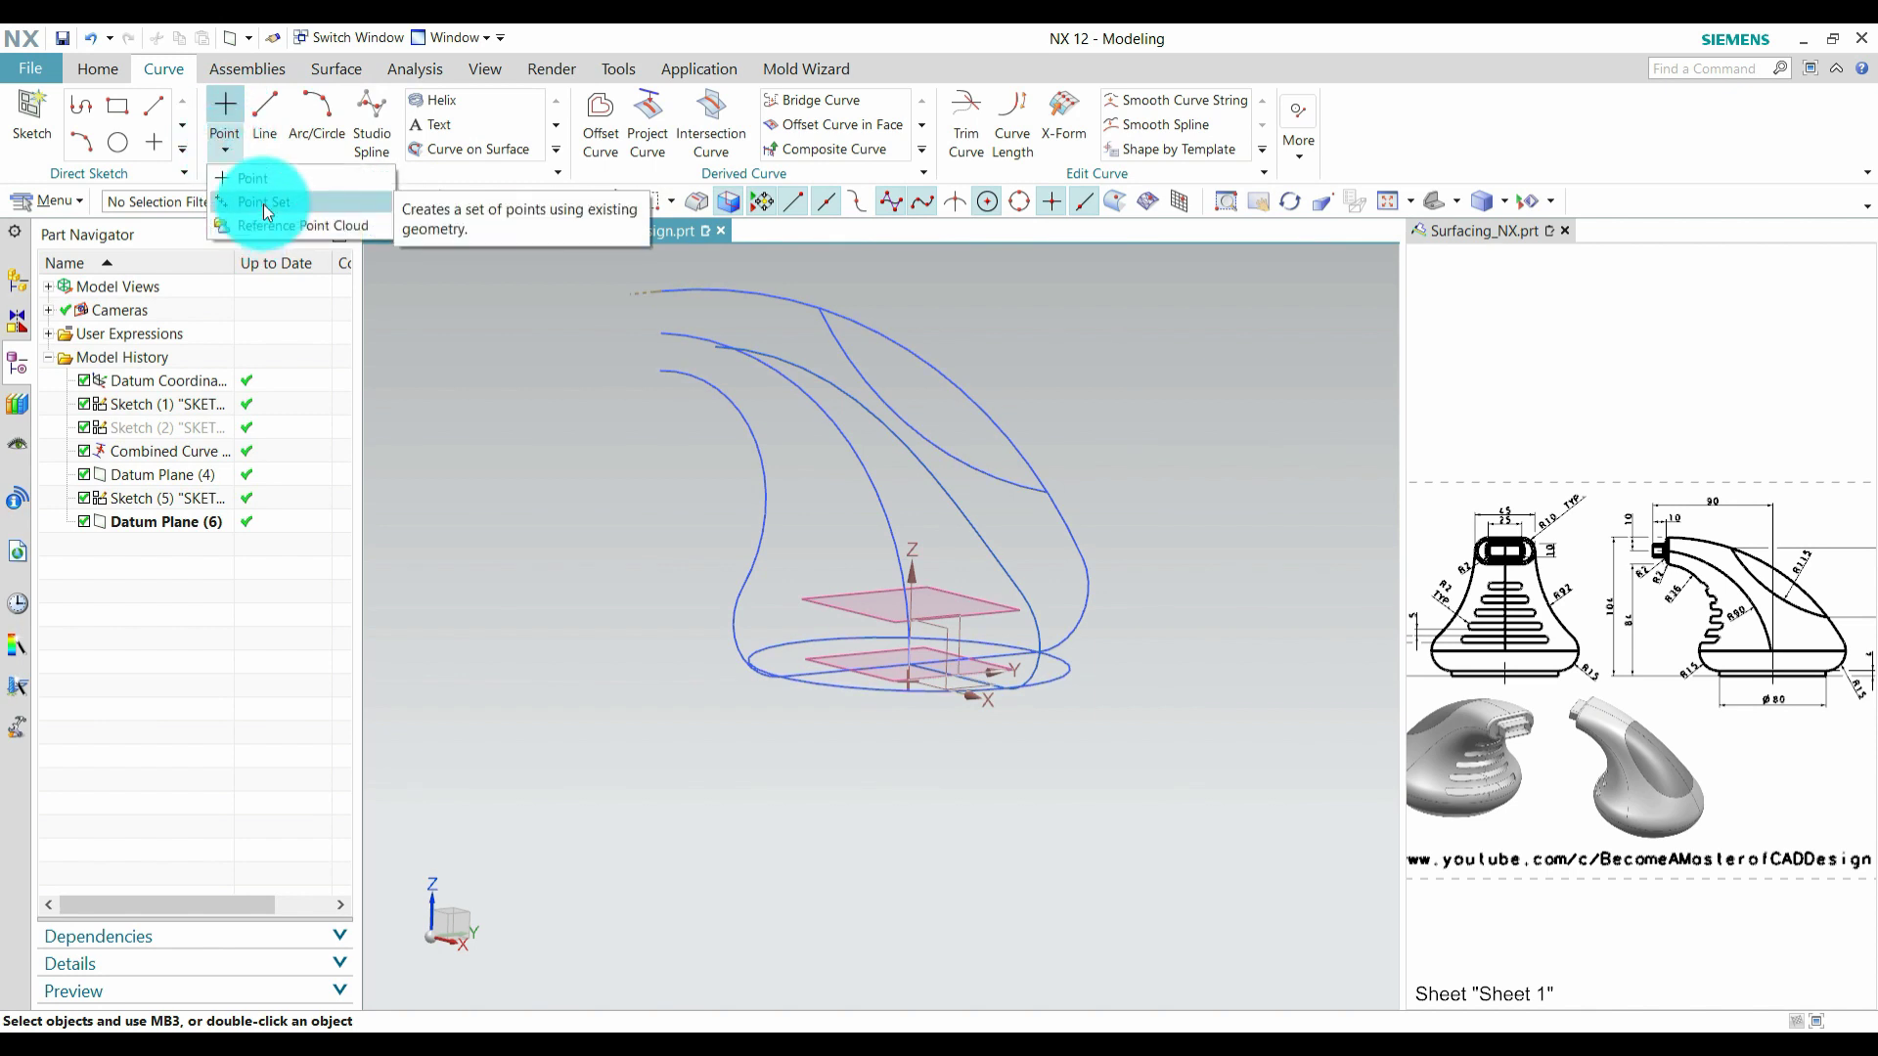
pyautogui.click(262, 203)
pyautogui.click(155, 305)
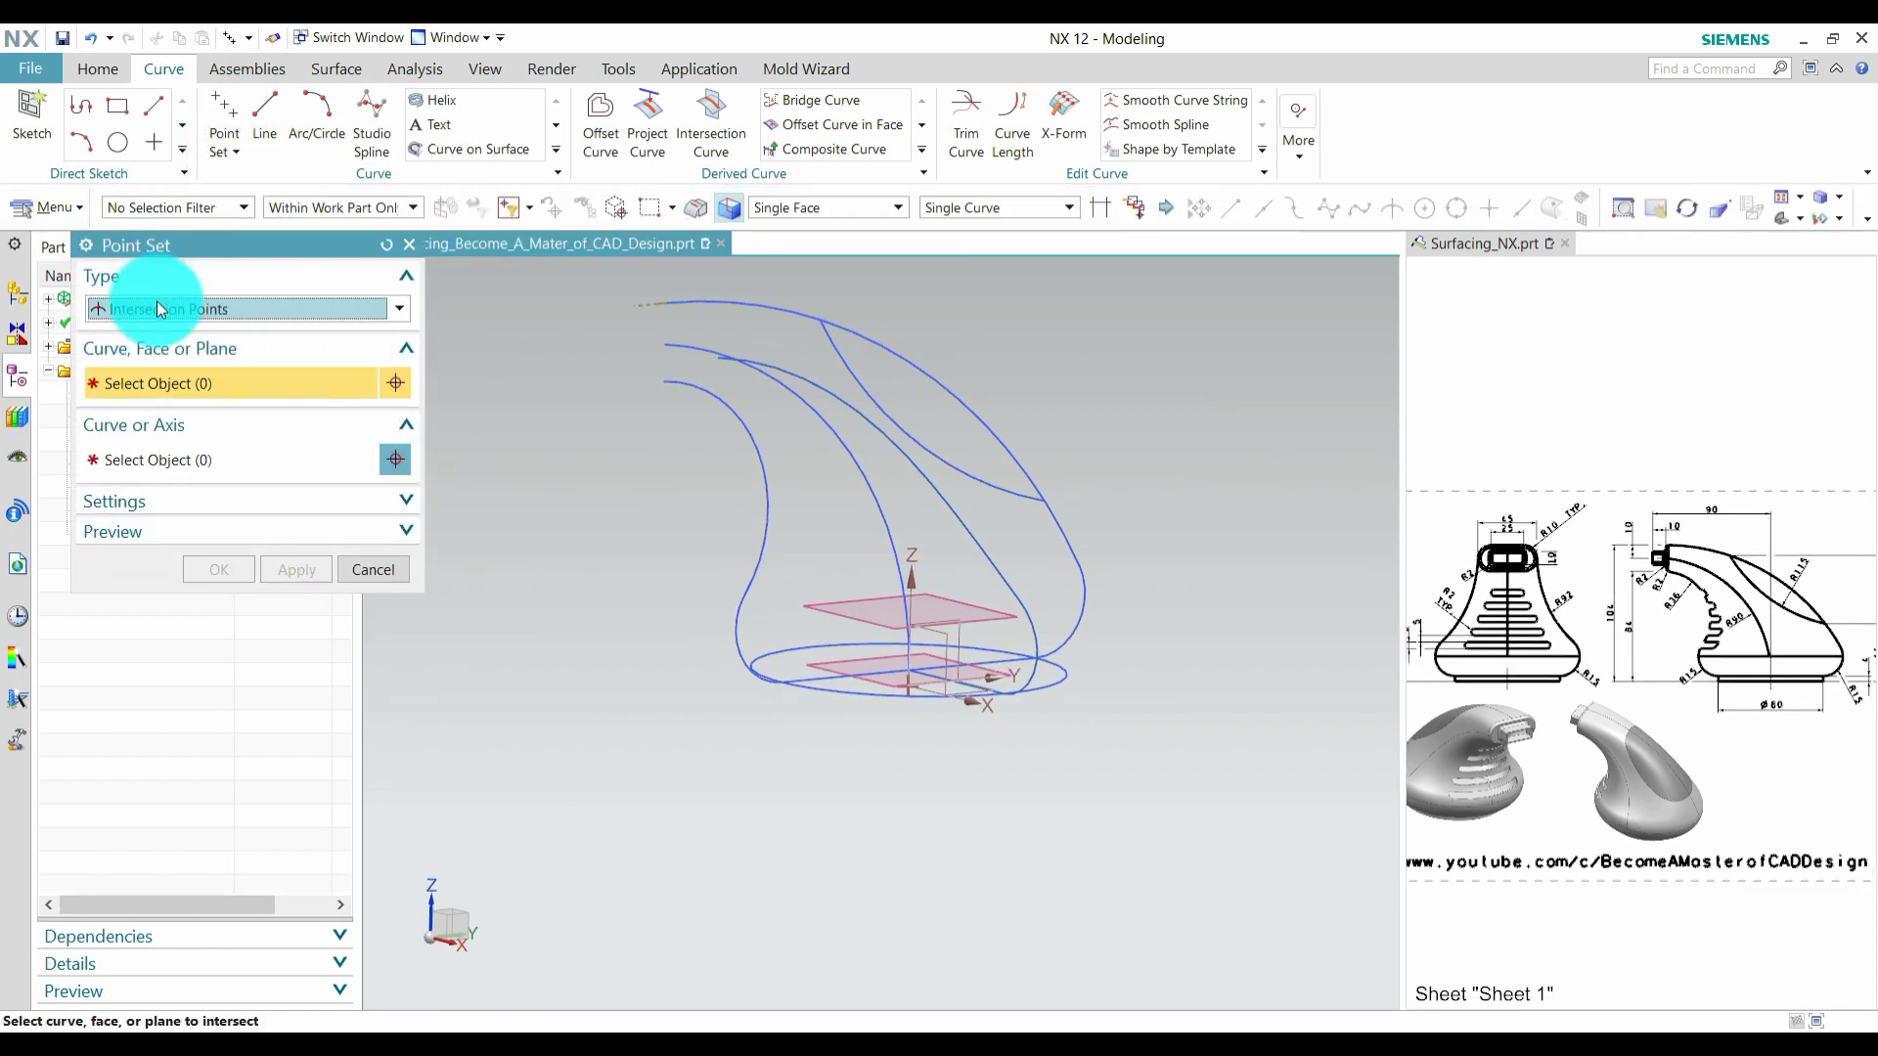
pyautogui.click(138, 395)
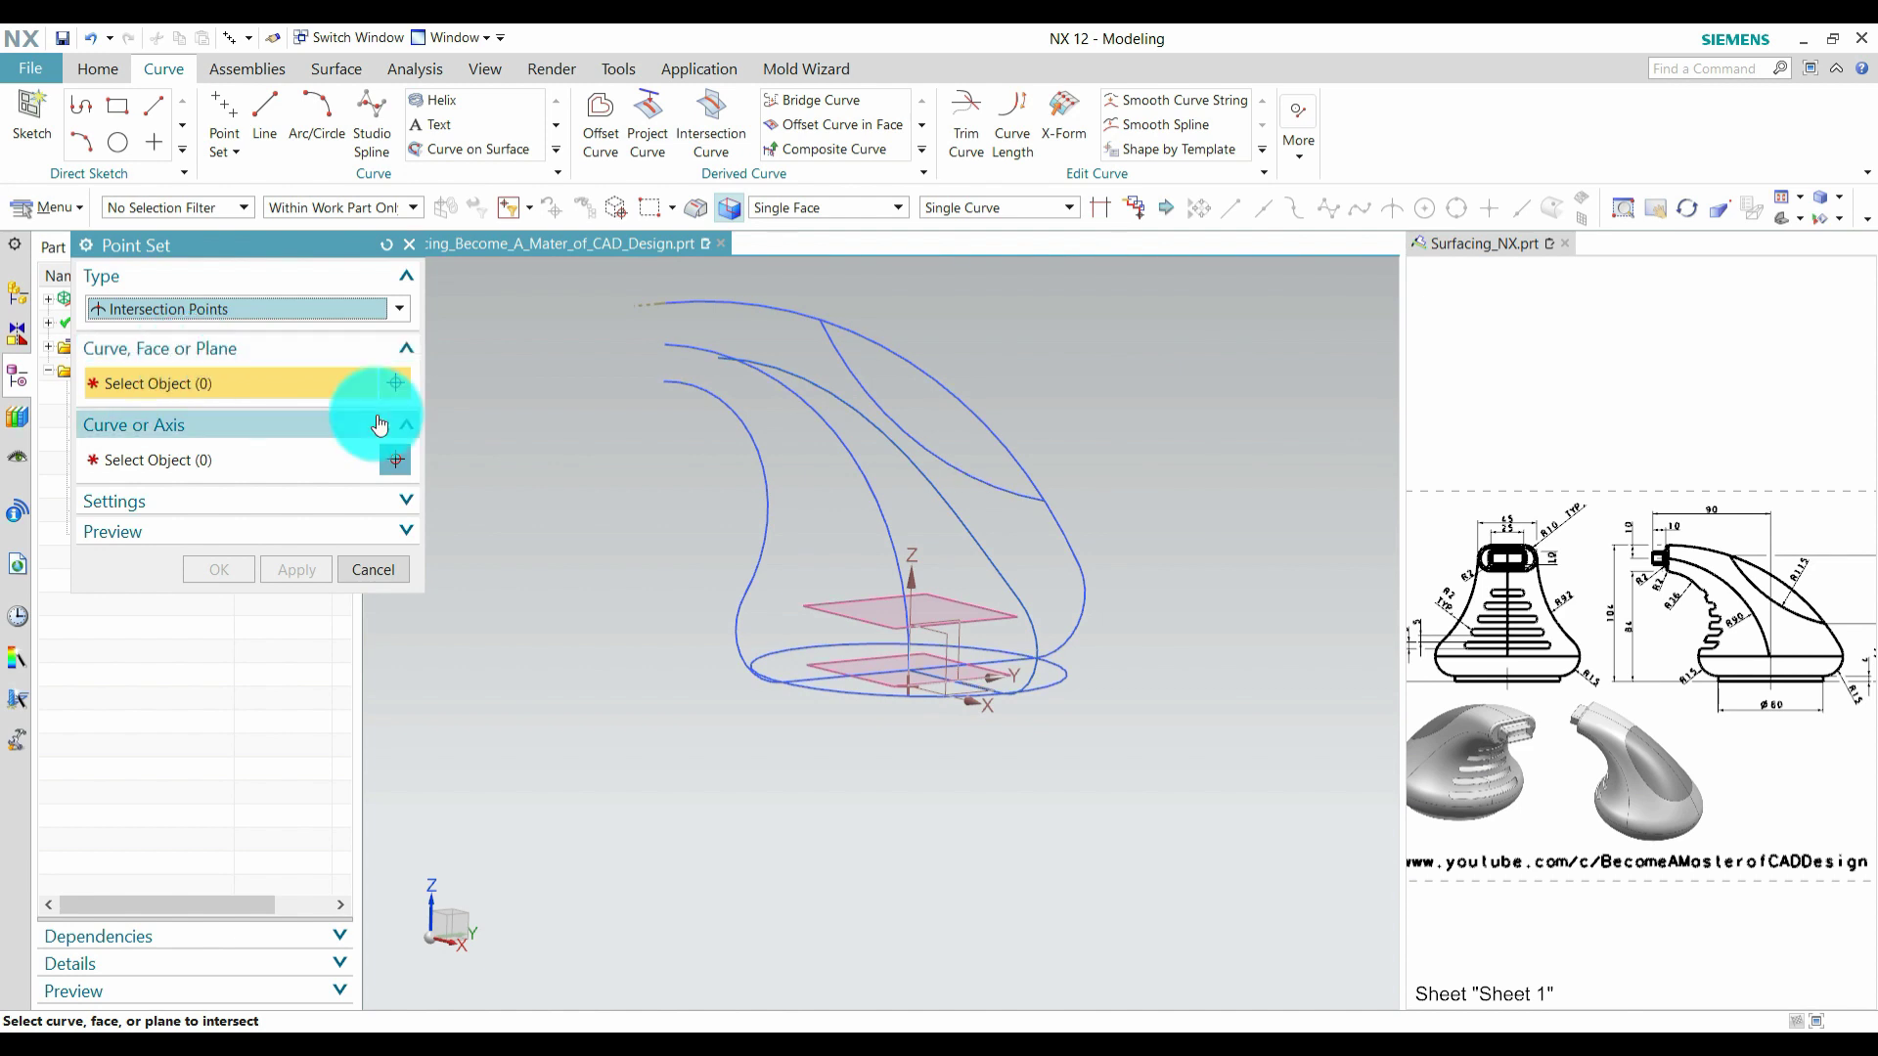
pyautogui.click(836, 610)
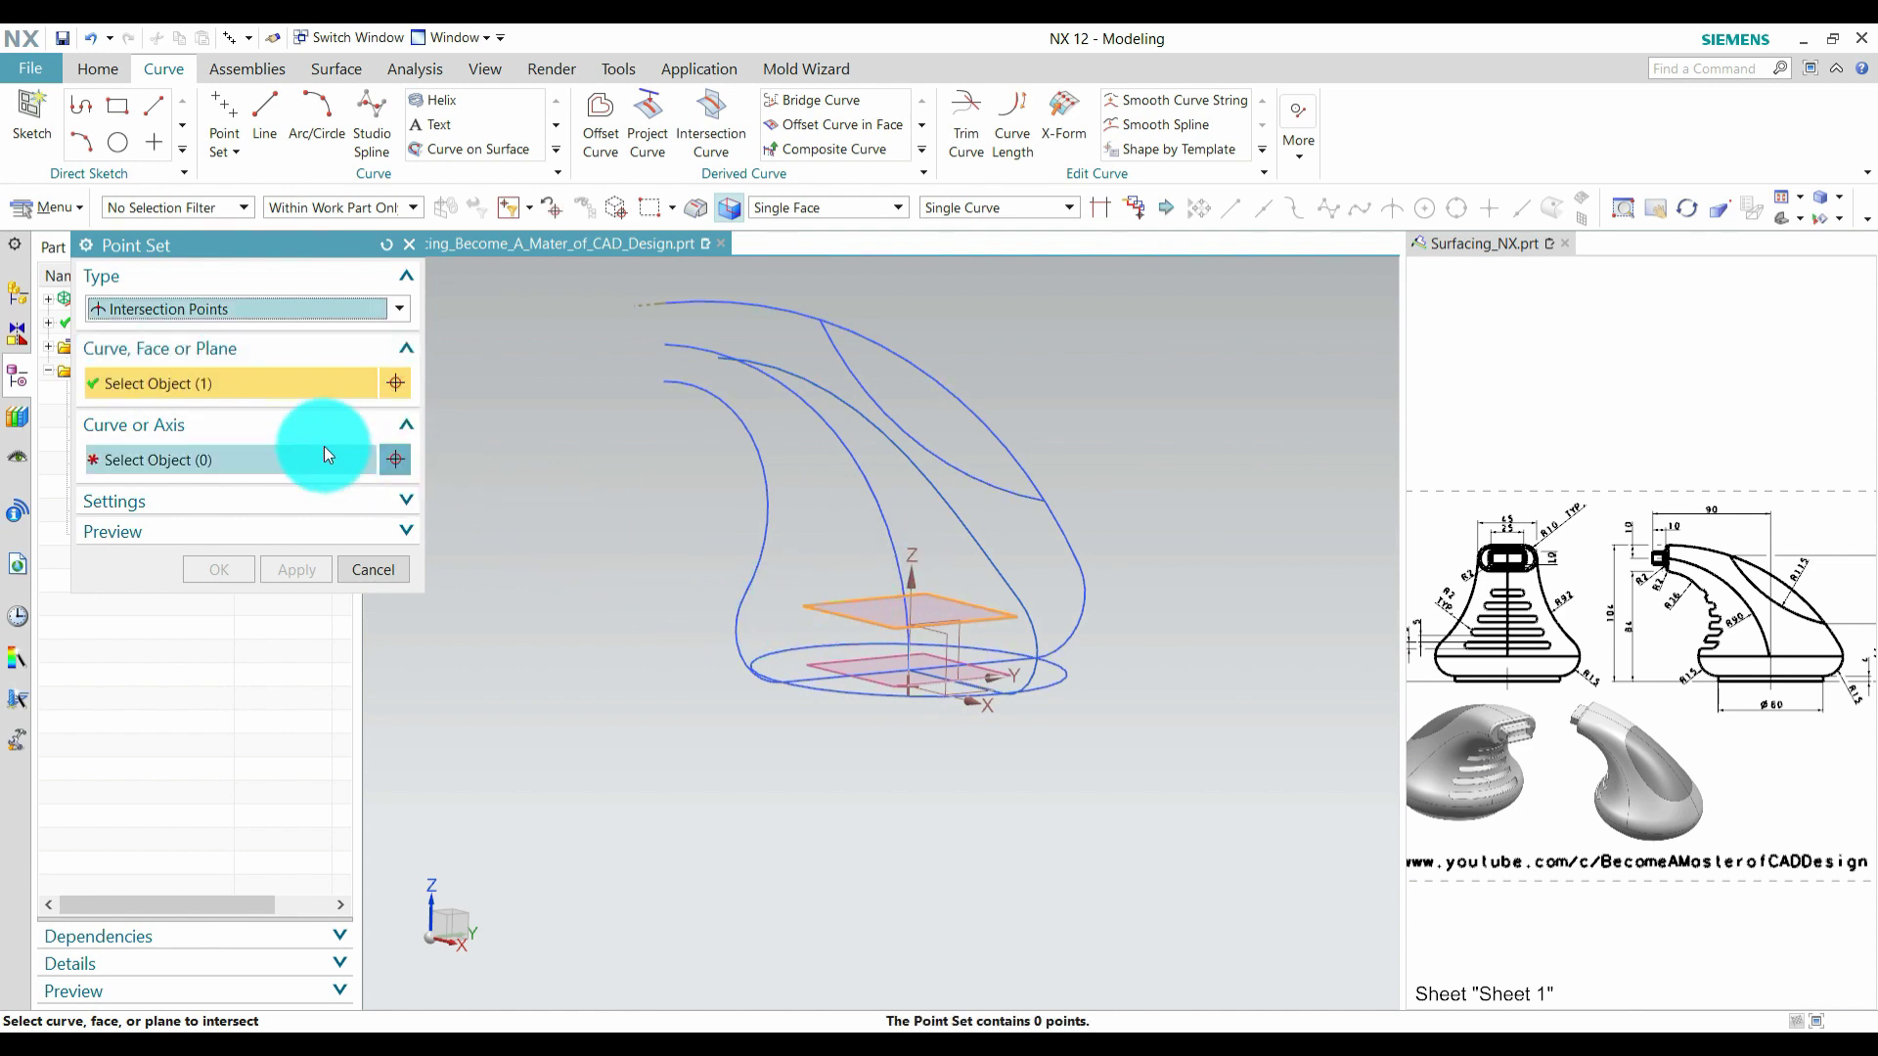
pyautogui.click(270, 445)
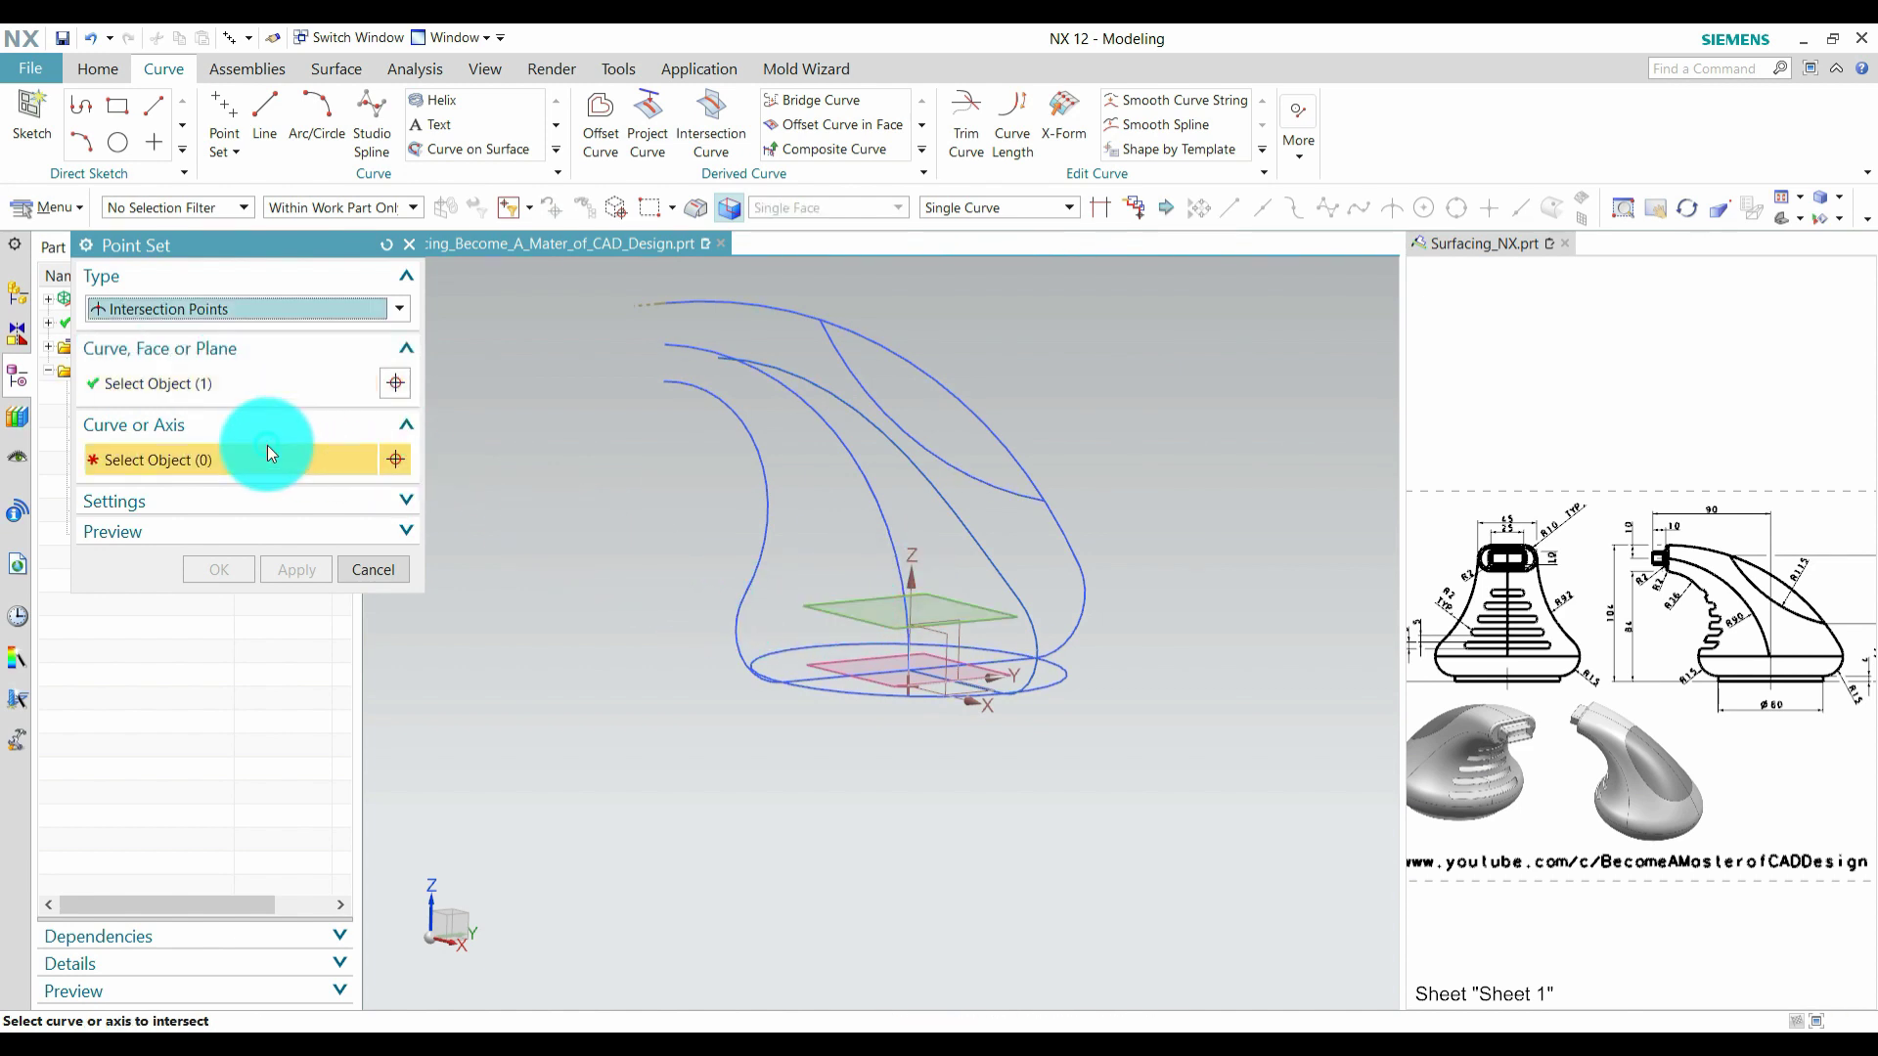
pyautogui.click(753, 583)
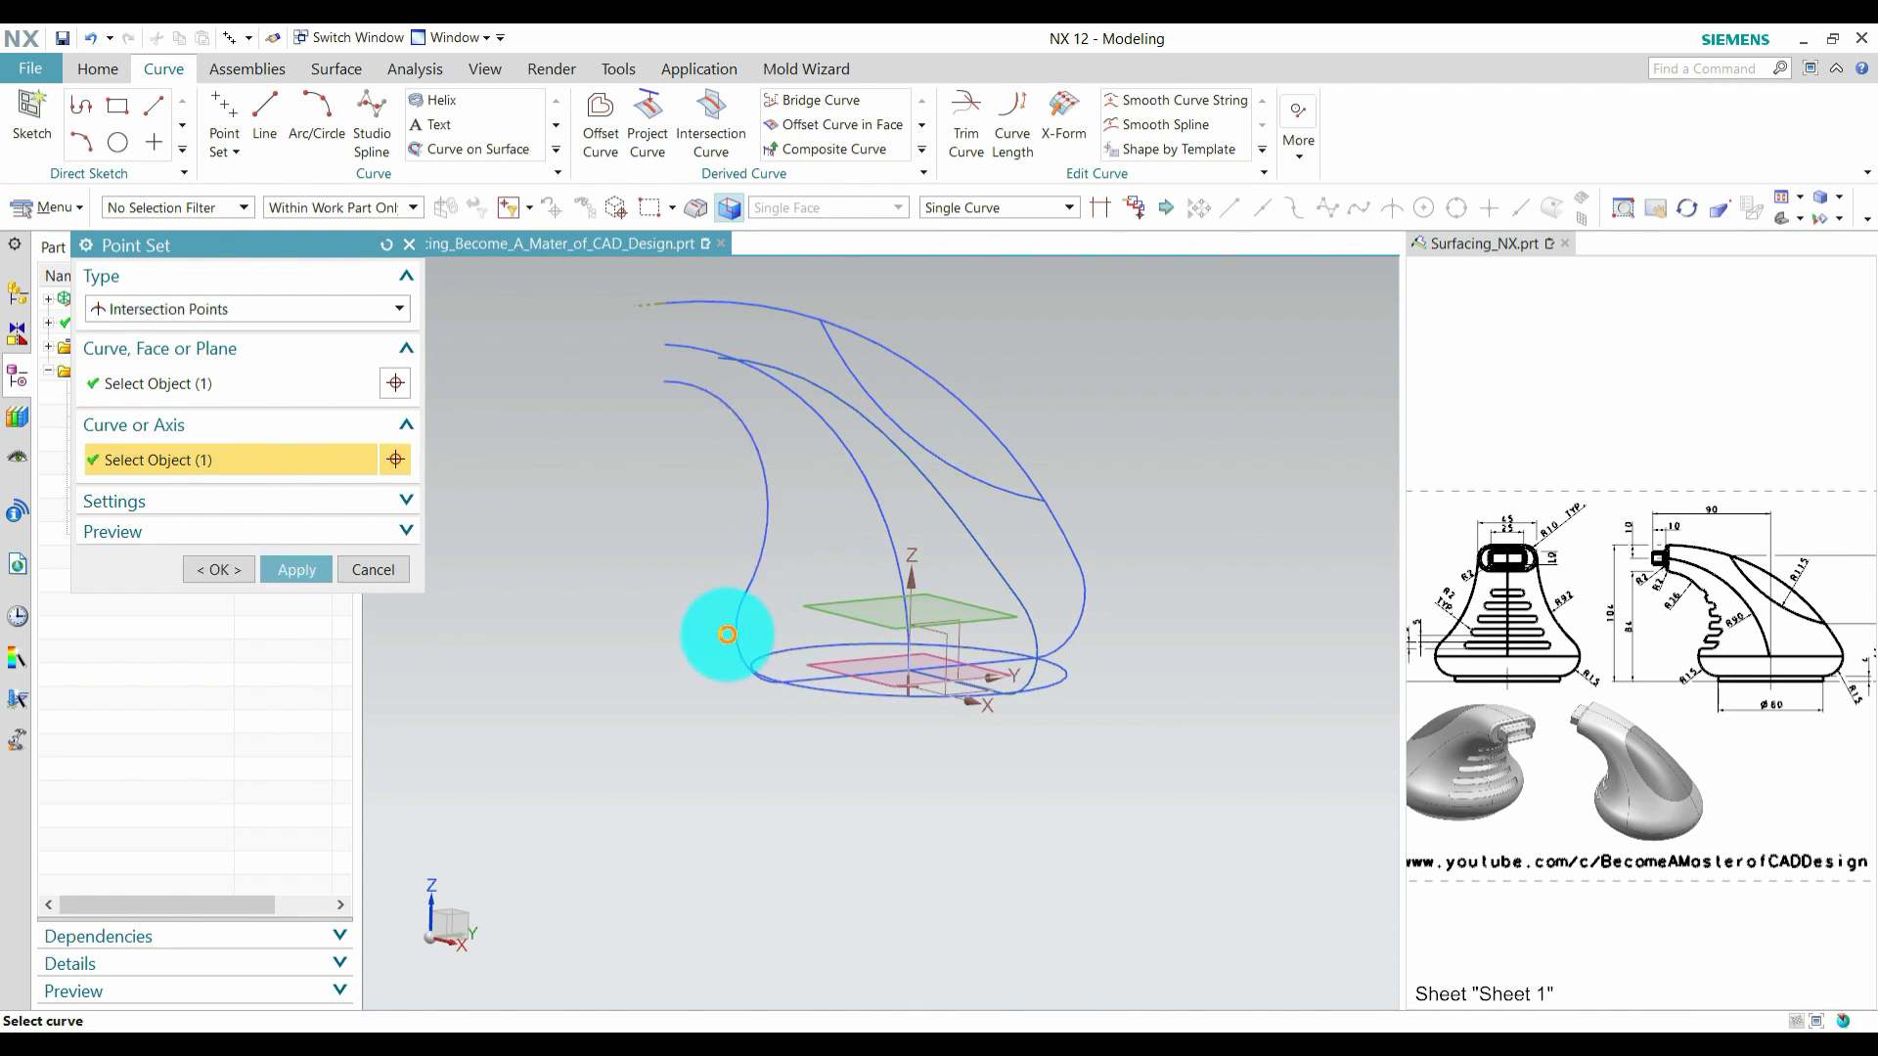
pyautogui.scroll(3, 728, 650)
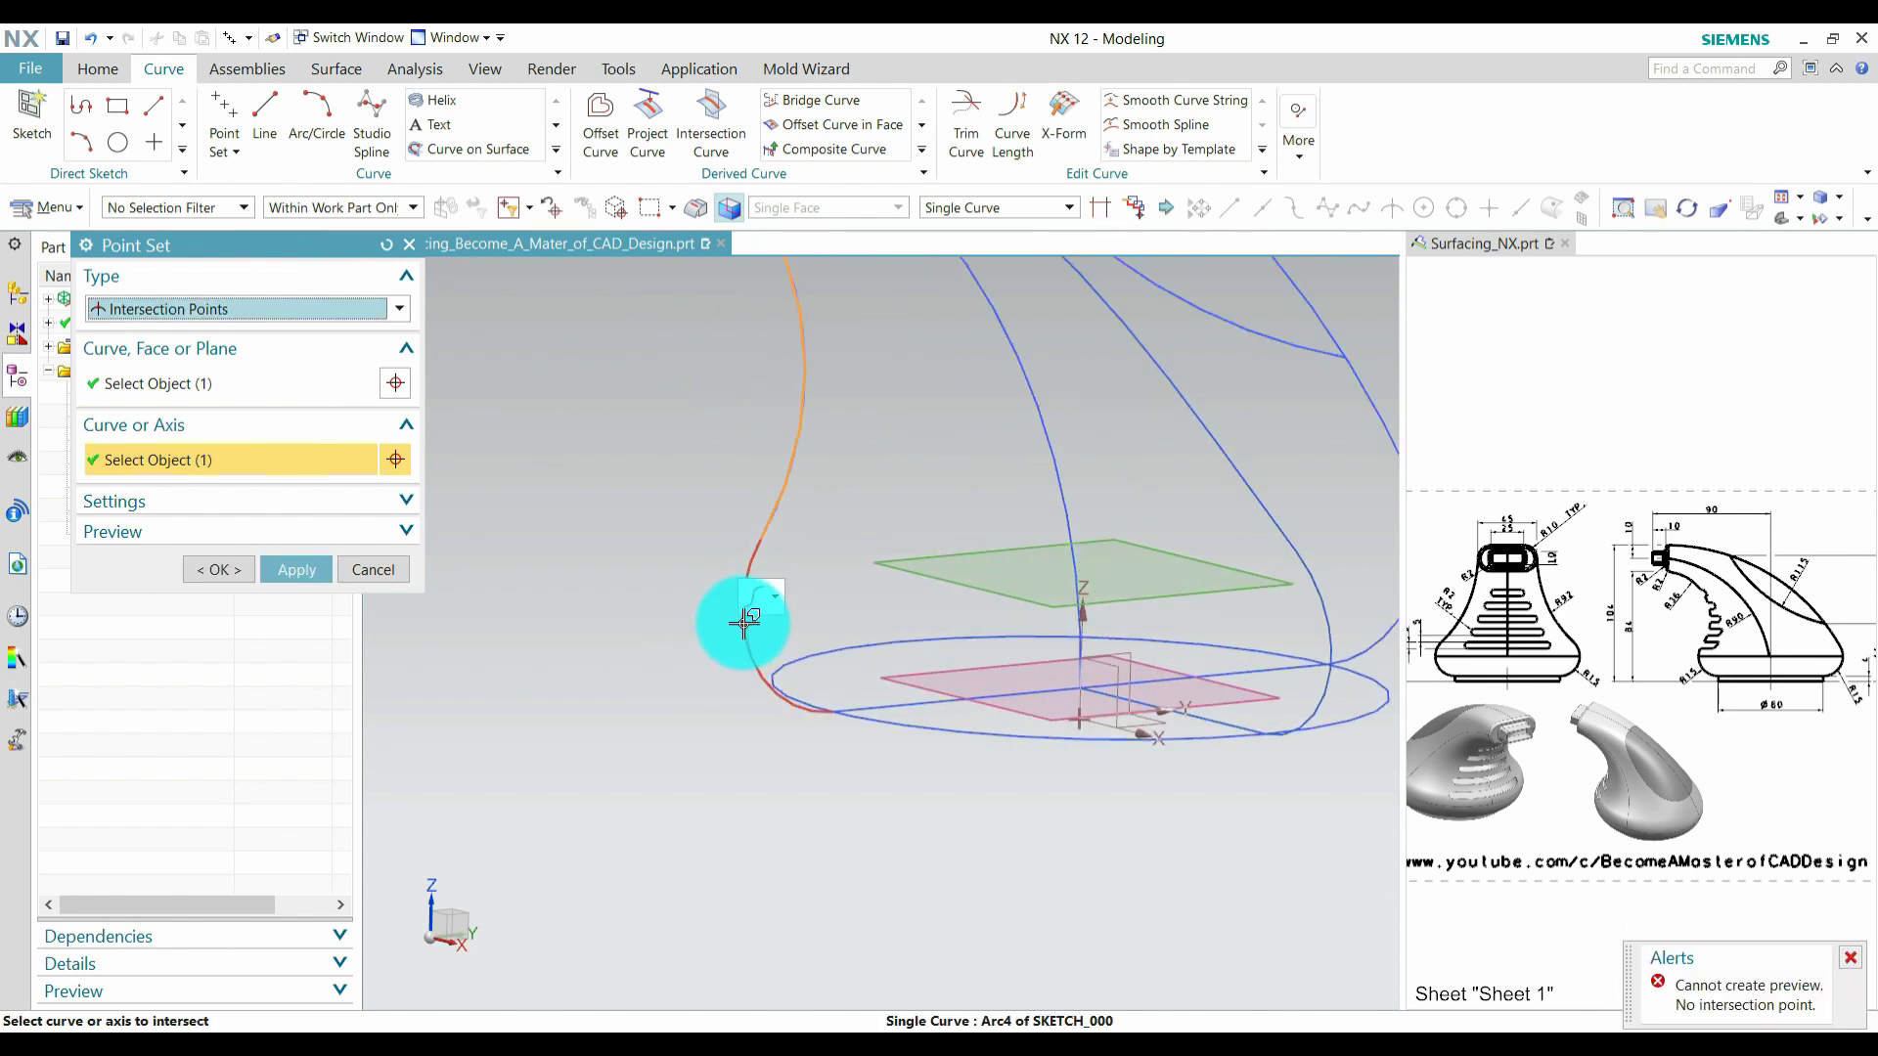
pyautogui.click(743, 623)
pyautogui.scroll(3, 689, 637)
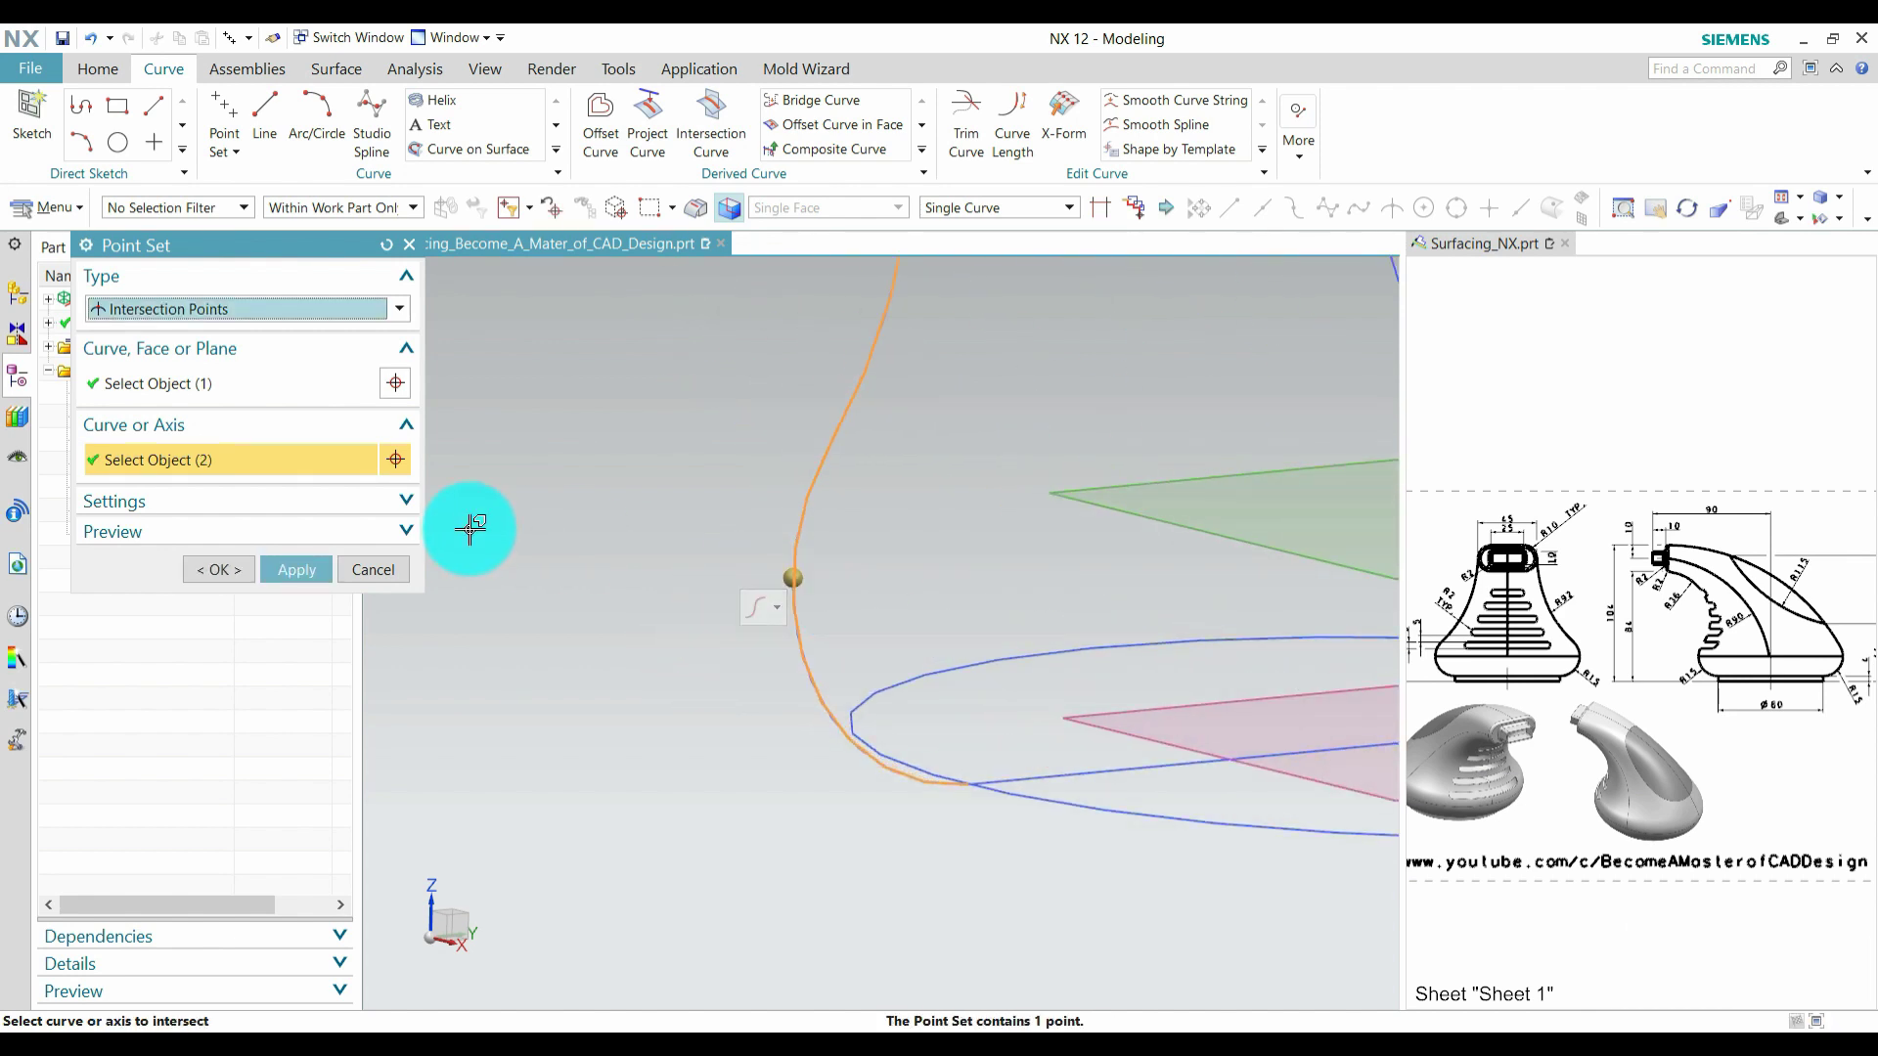
pyautogui.click(311, 569)
# Step: Add Point Set (8) where another profile curve crosses the upper datum plane
pyautogui.click(738, 568)
pyautogui.scroll(-3, 802, 587)
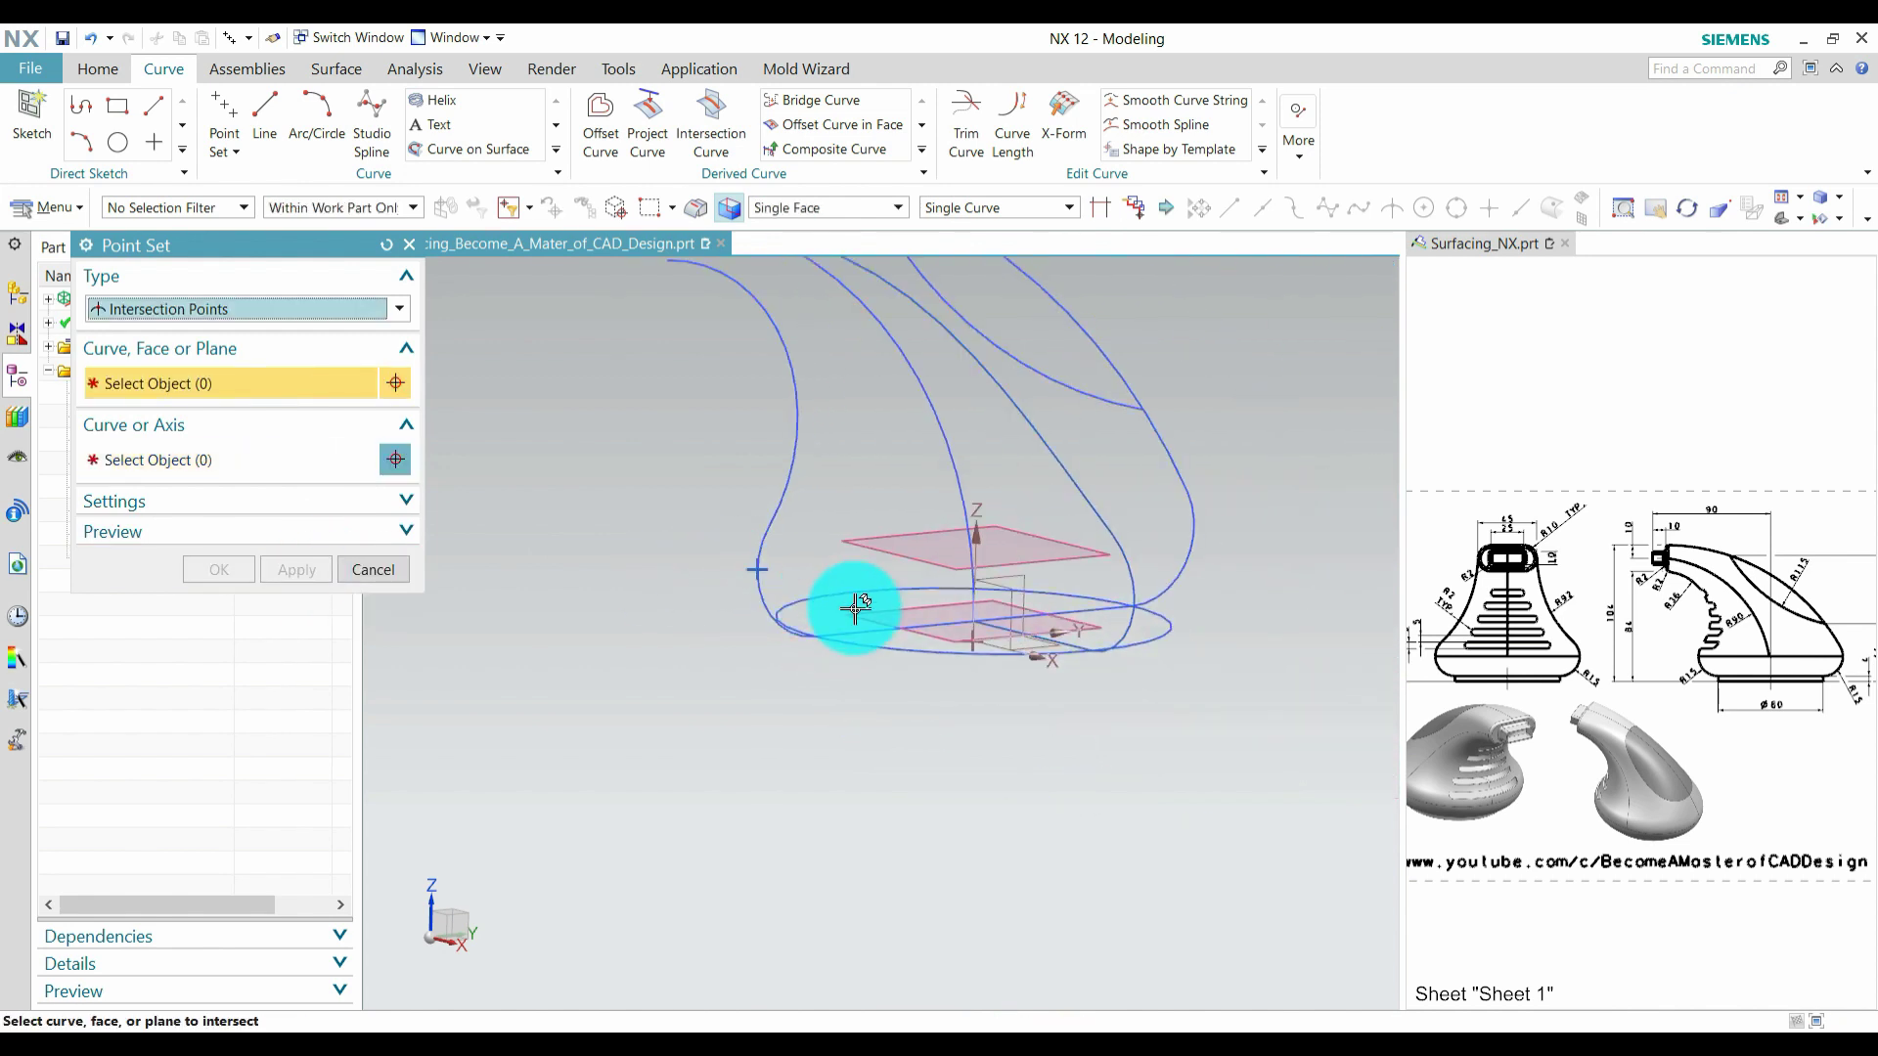
pyautogui.moveTo(851, 608); pyautogui.dragTo(877, 706, button='middle')
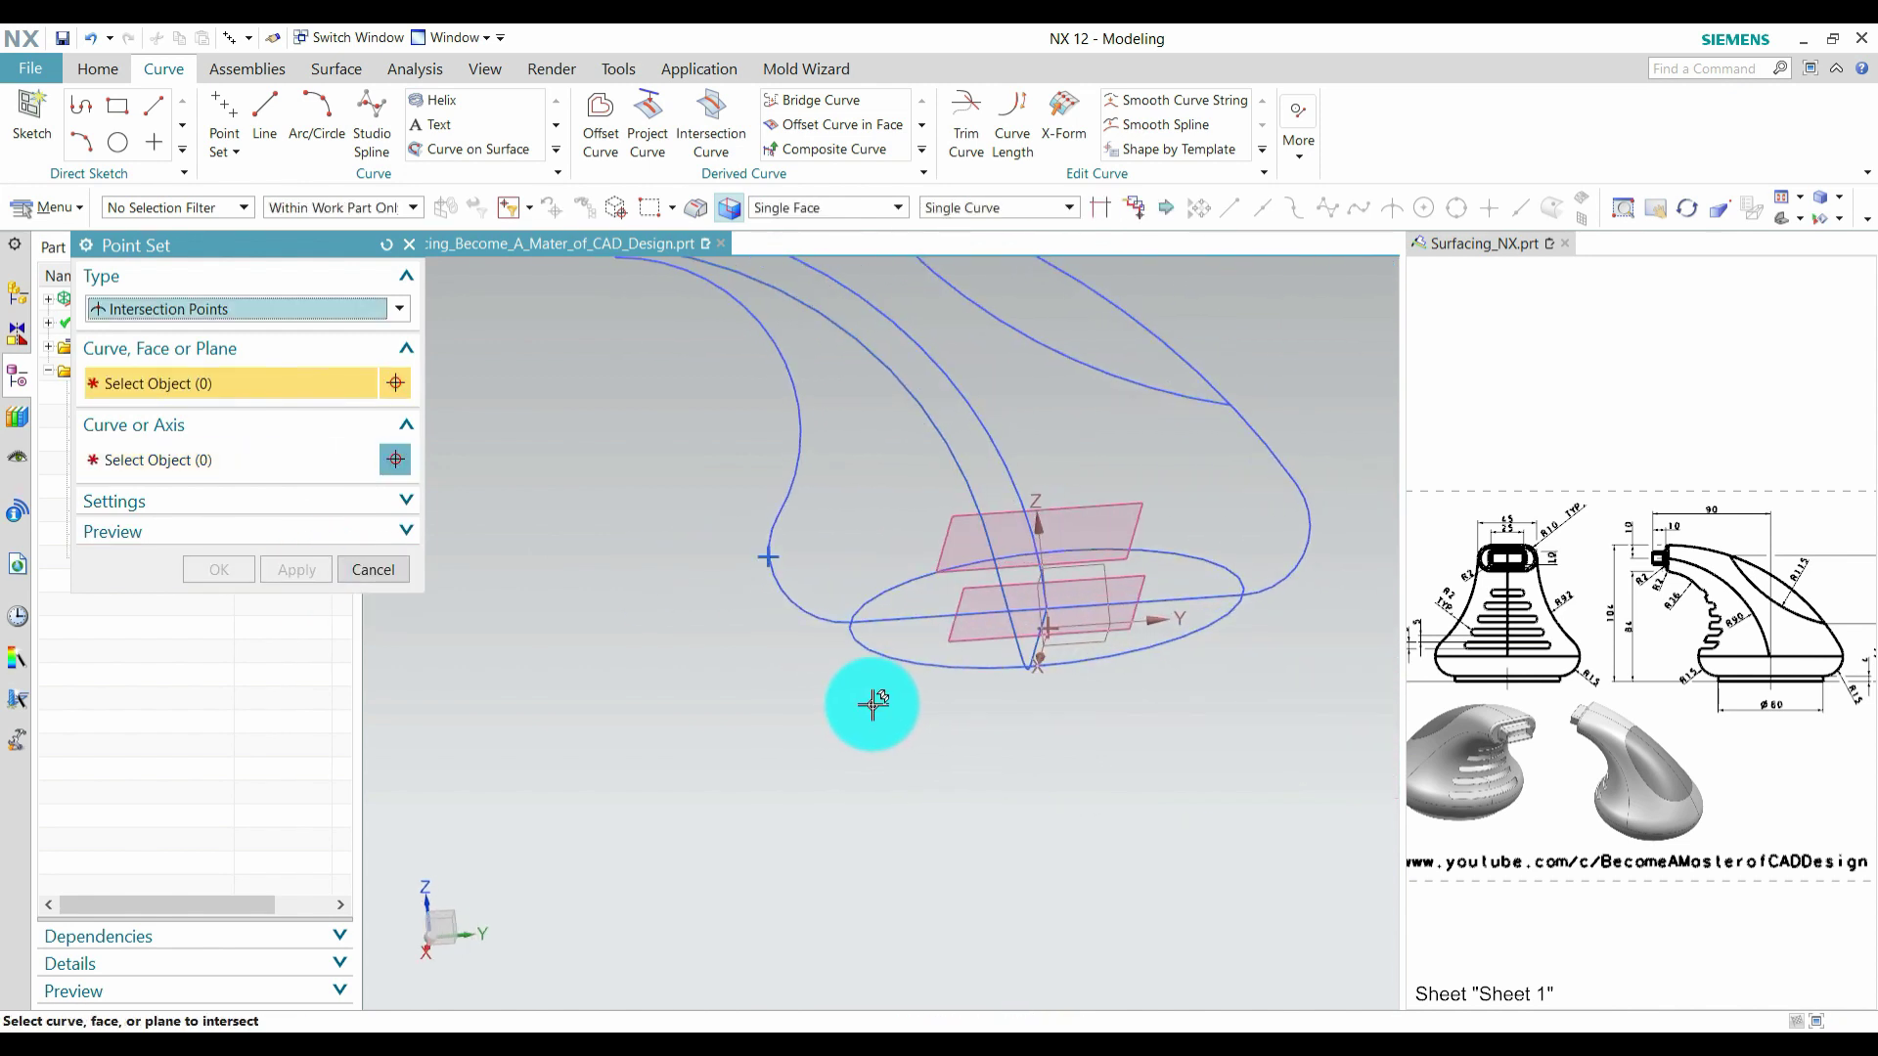
pyautogui.moveTo(926, 720); pyautogui.dragTo(880, 700, button='middle')
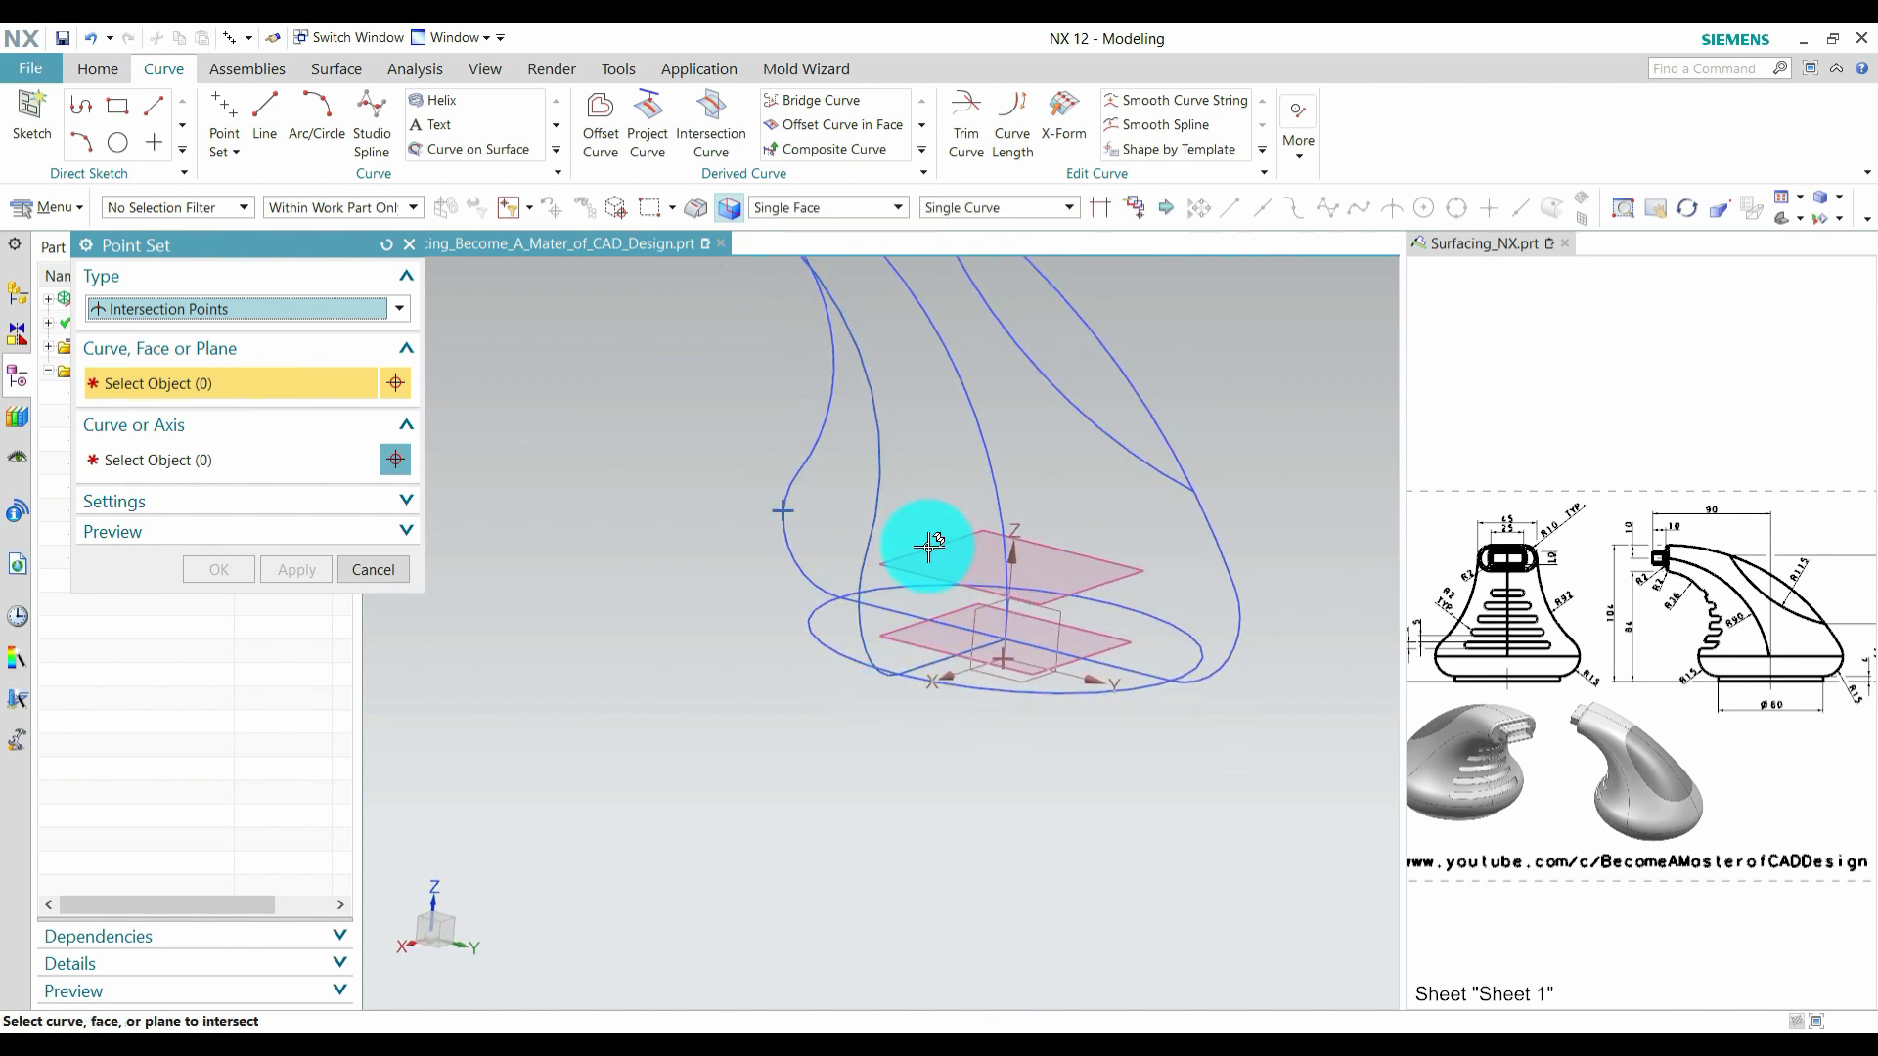
pyautogui.click(304, 460)
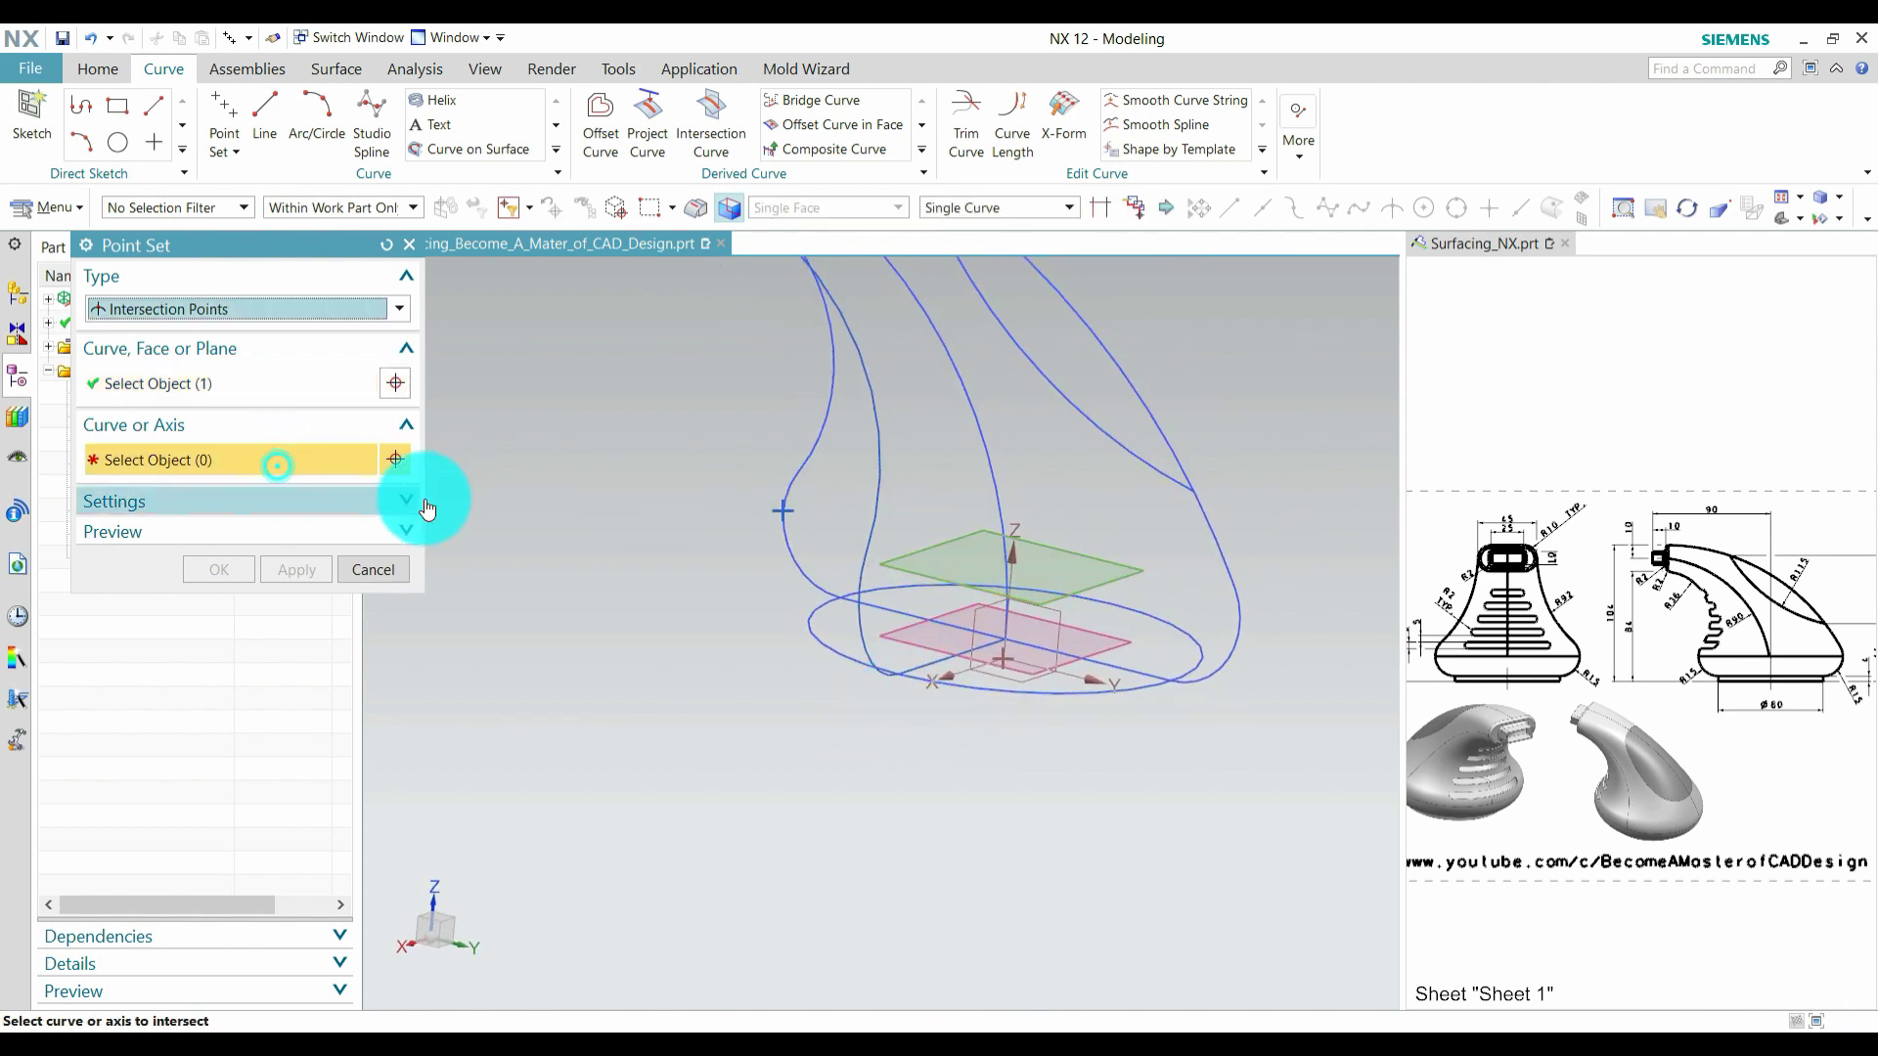
pyautogui.click(865, 543)
pyautogui.click(860, 558)
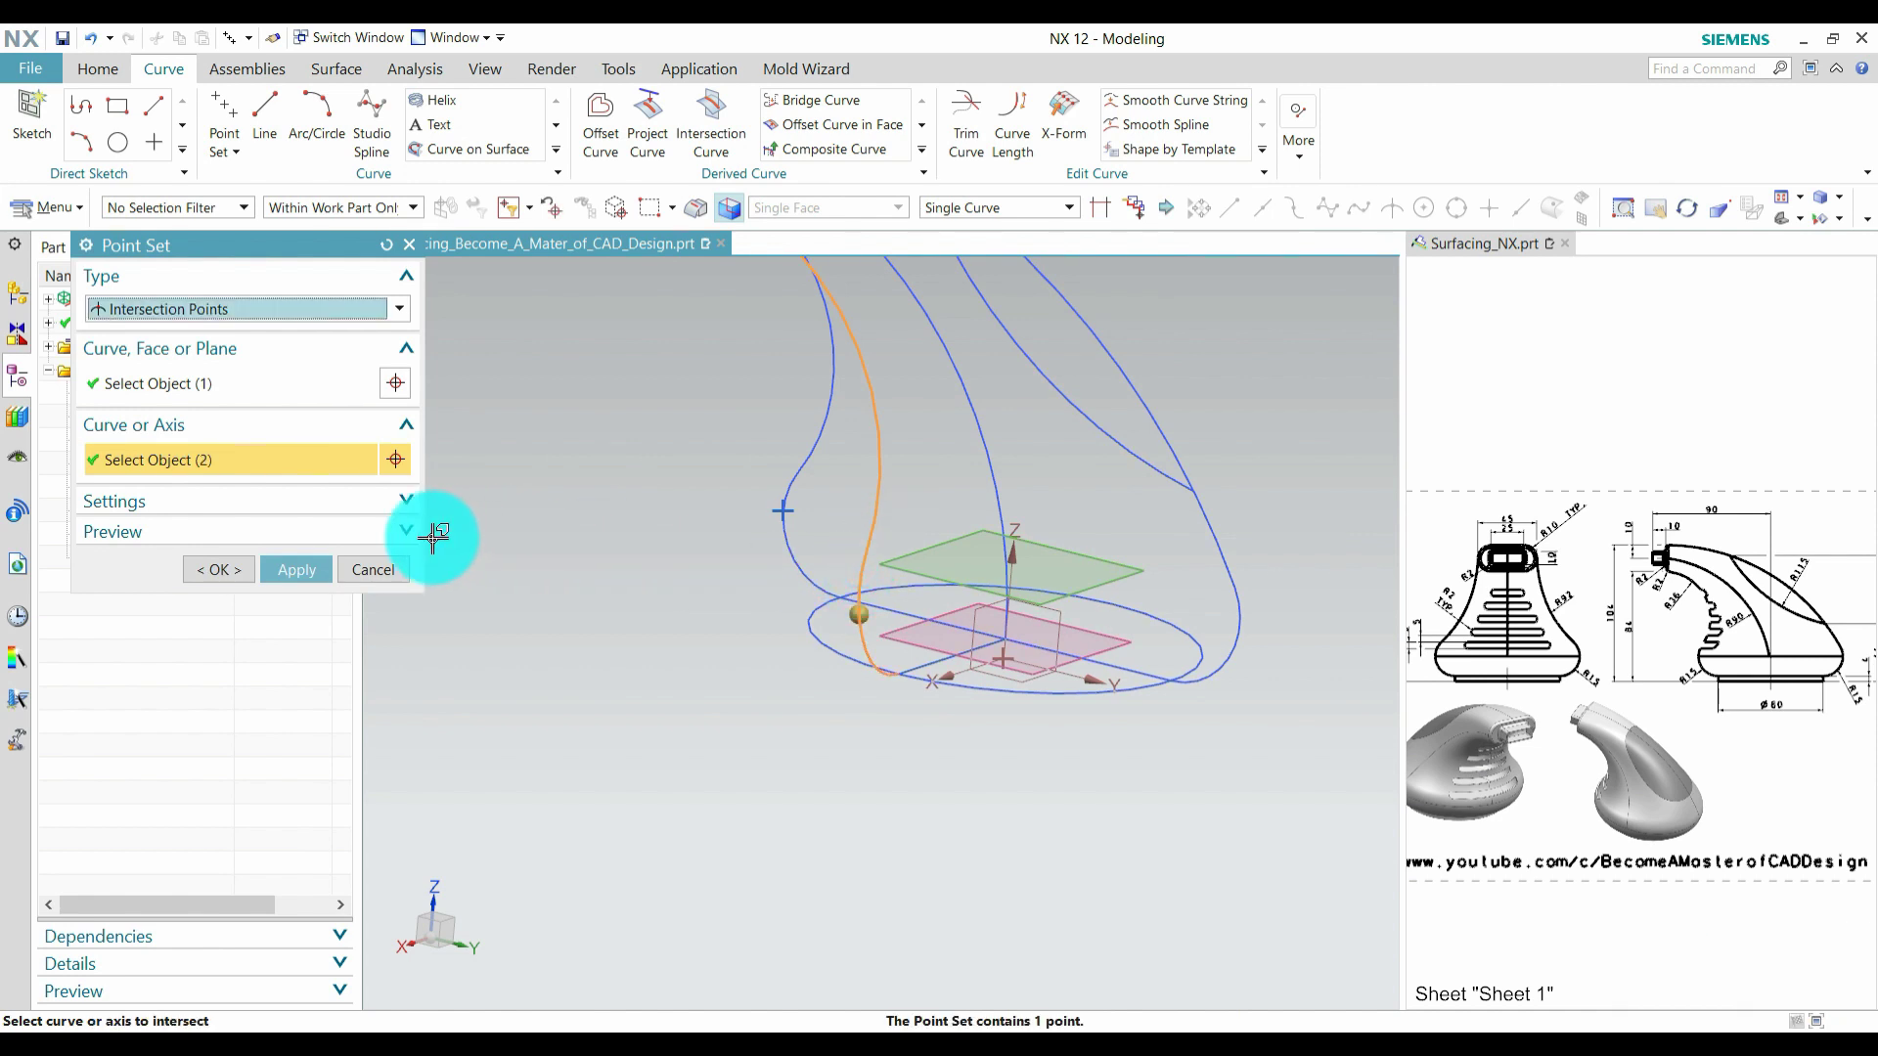
pyautogui.click(327, 571)
# Step: Add Point Set (9) on the left profile curve, then close the Point Set tool
pyautogui.moveTo(1089, 691); pyautogui.dragTo(899, 687, button='middle')
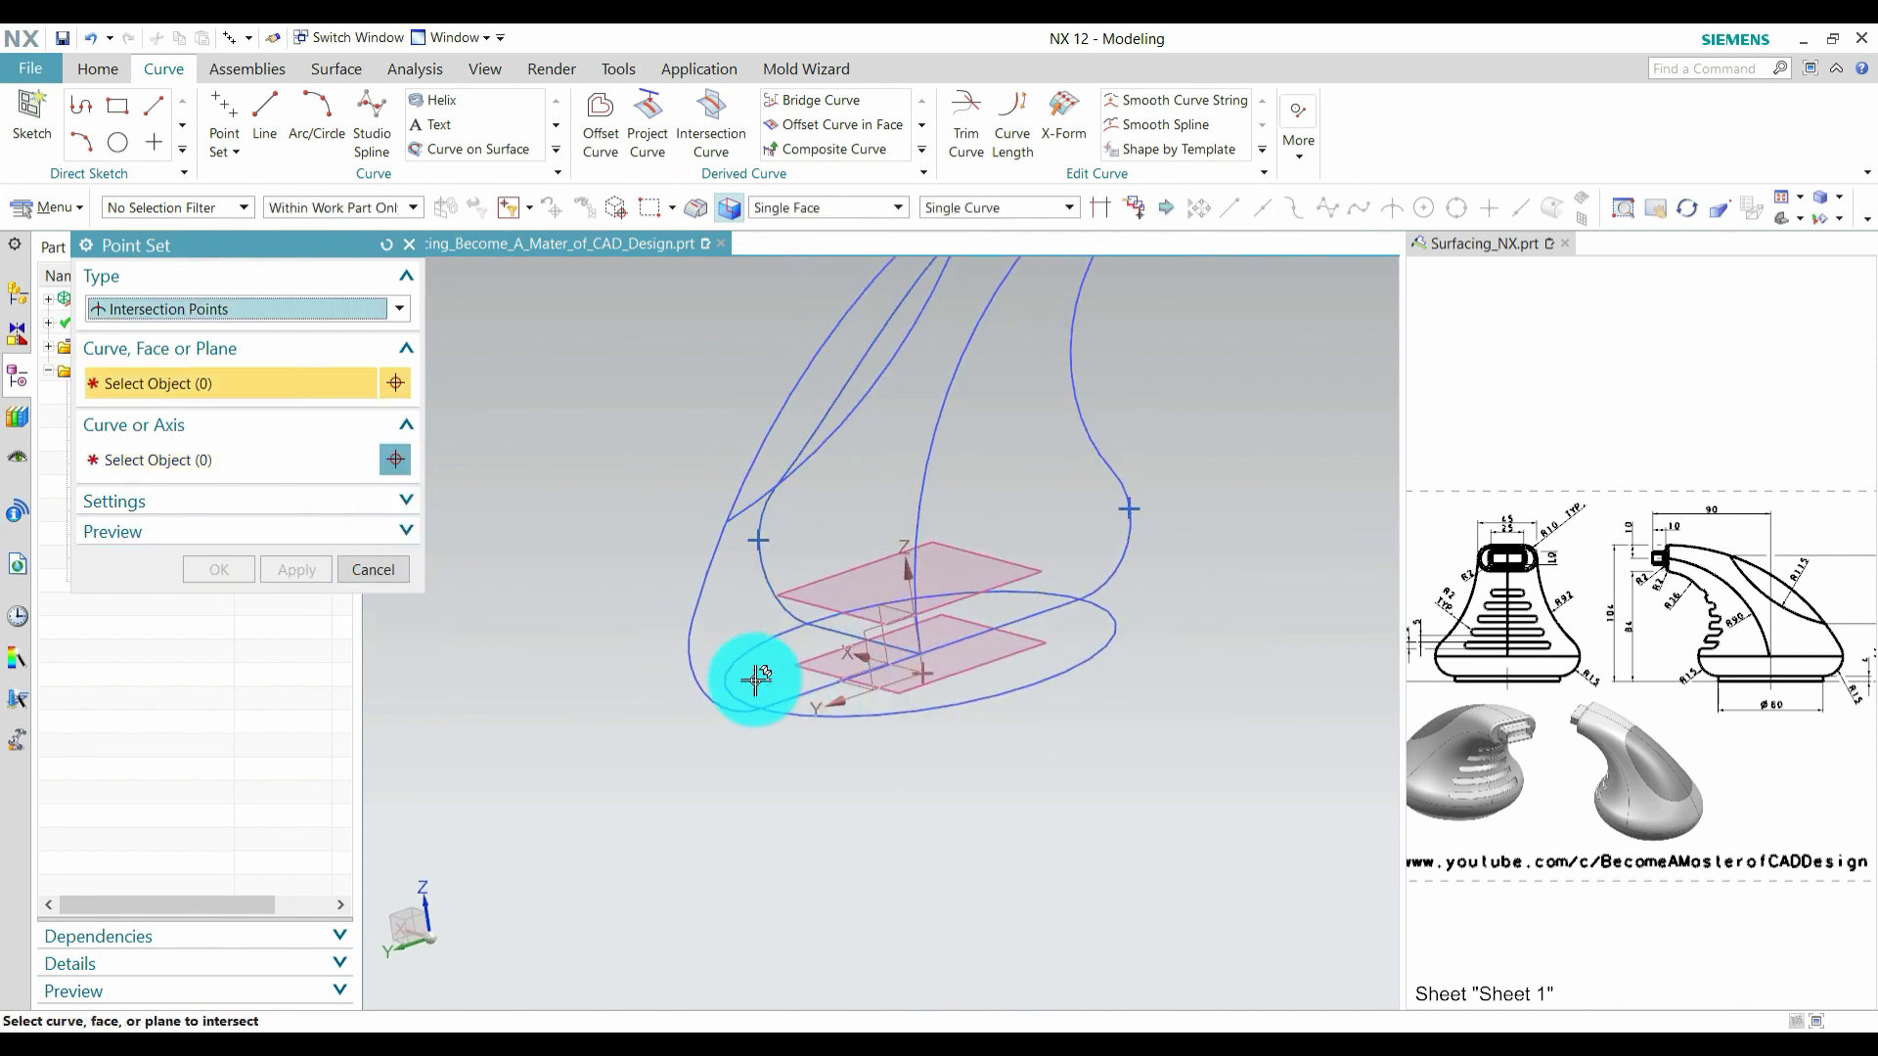
pyautogui.click(838, 573)
pyautogui.click(251, 461)
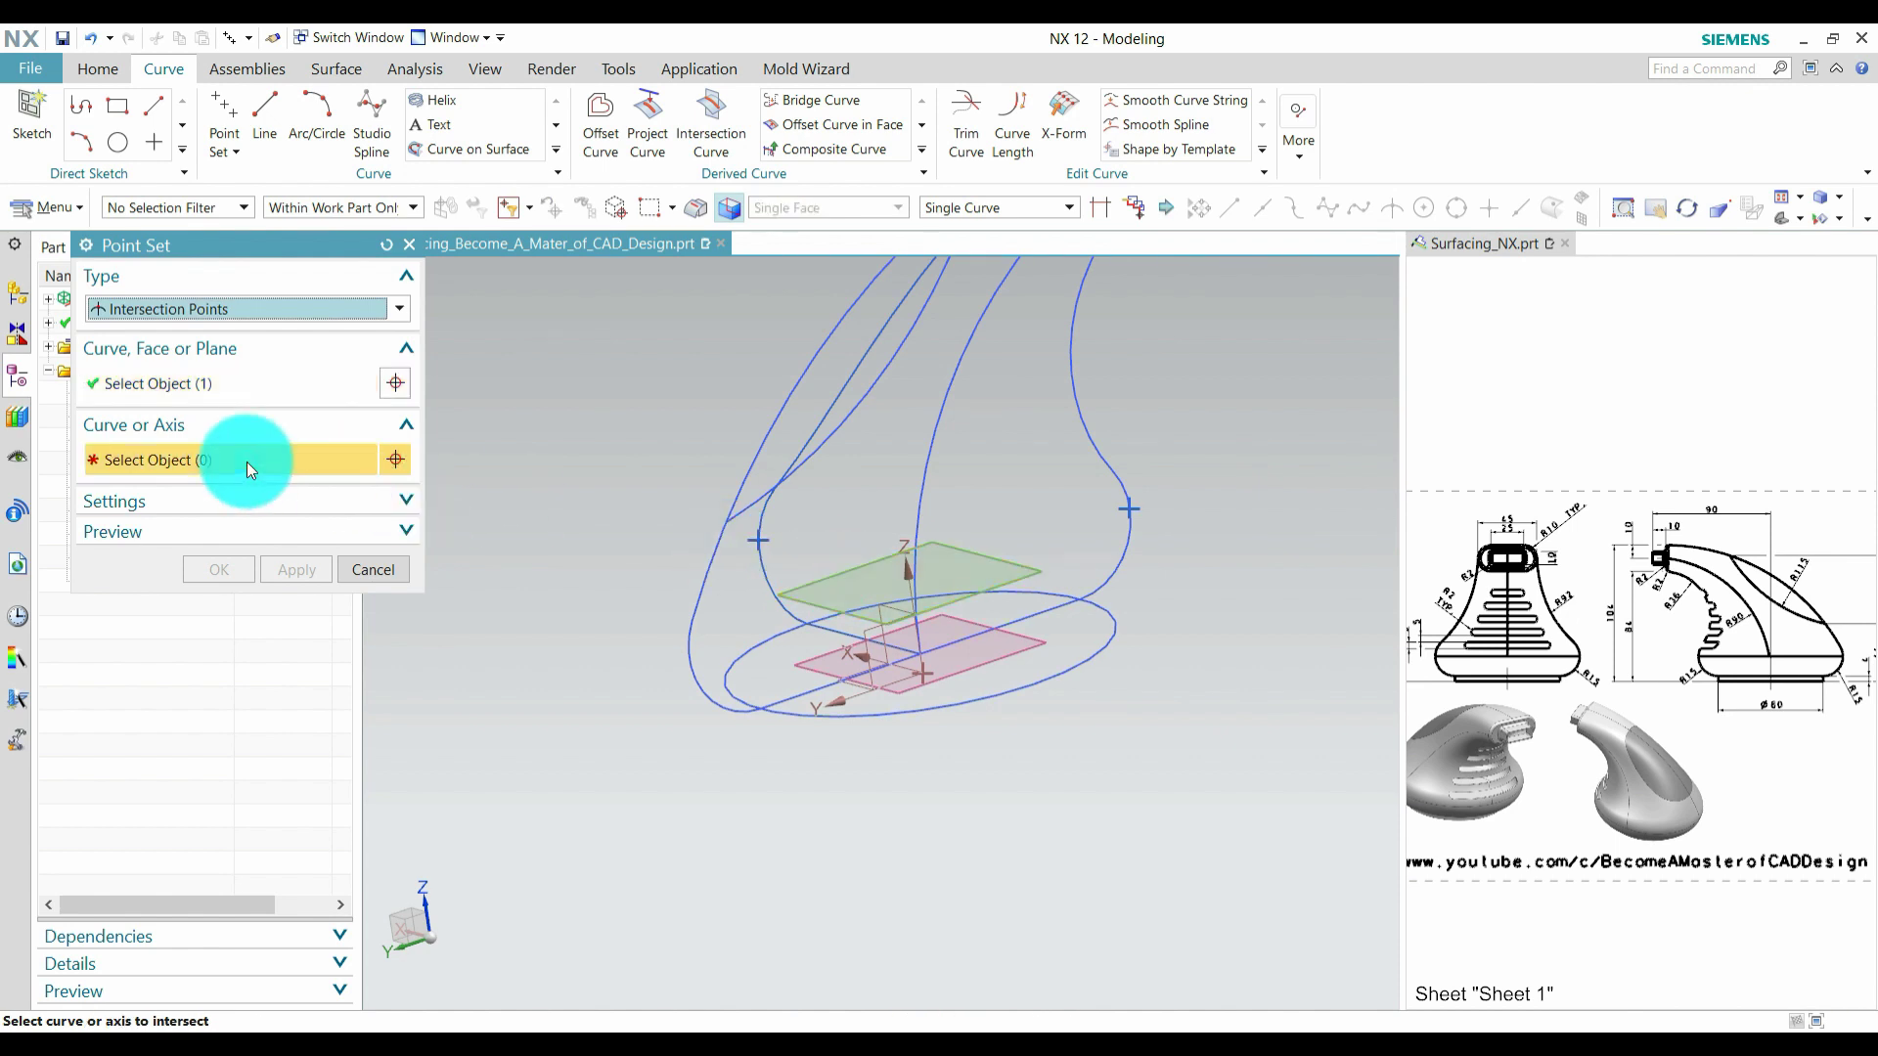
pyautogui.click(691, 642)
pyautogui.click(297, 570)
pyautogui.click(372, 571)
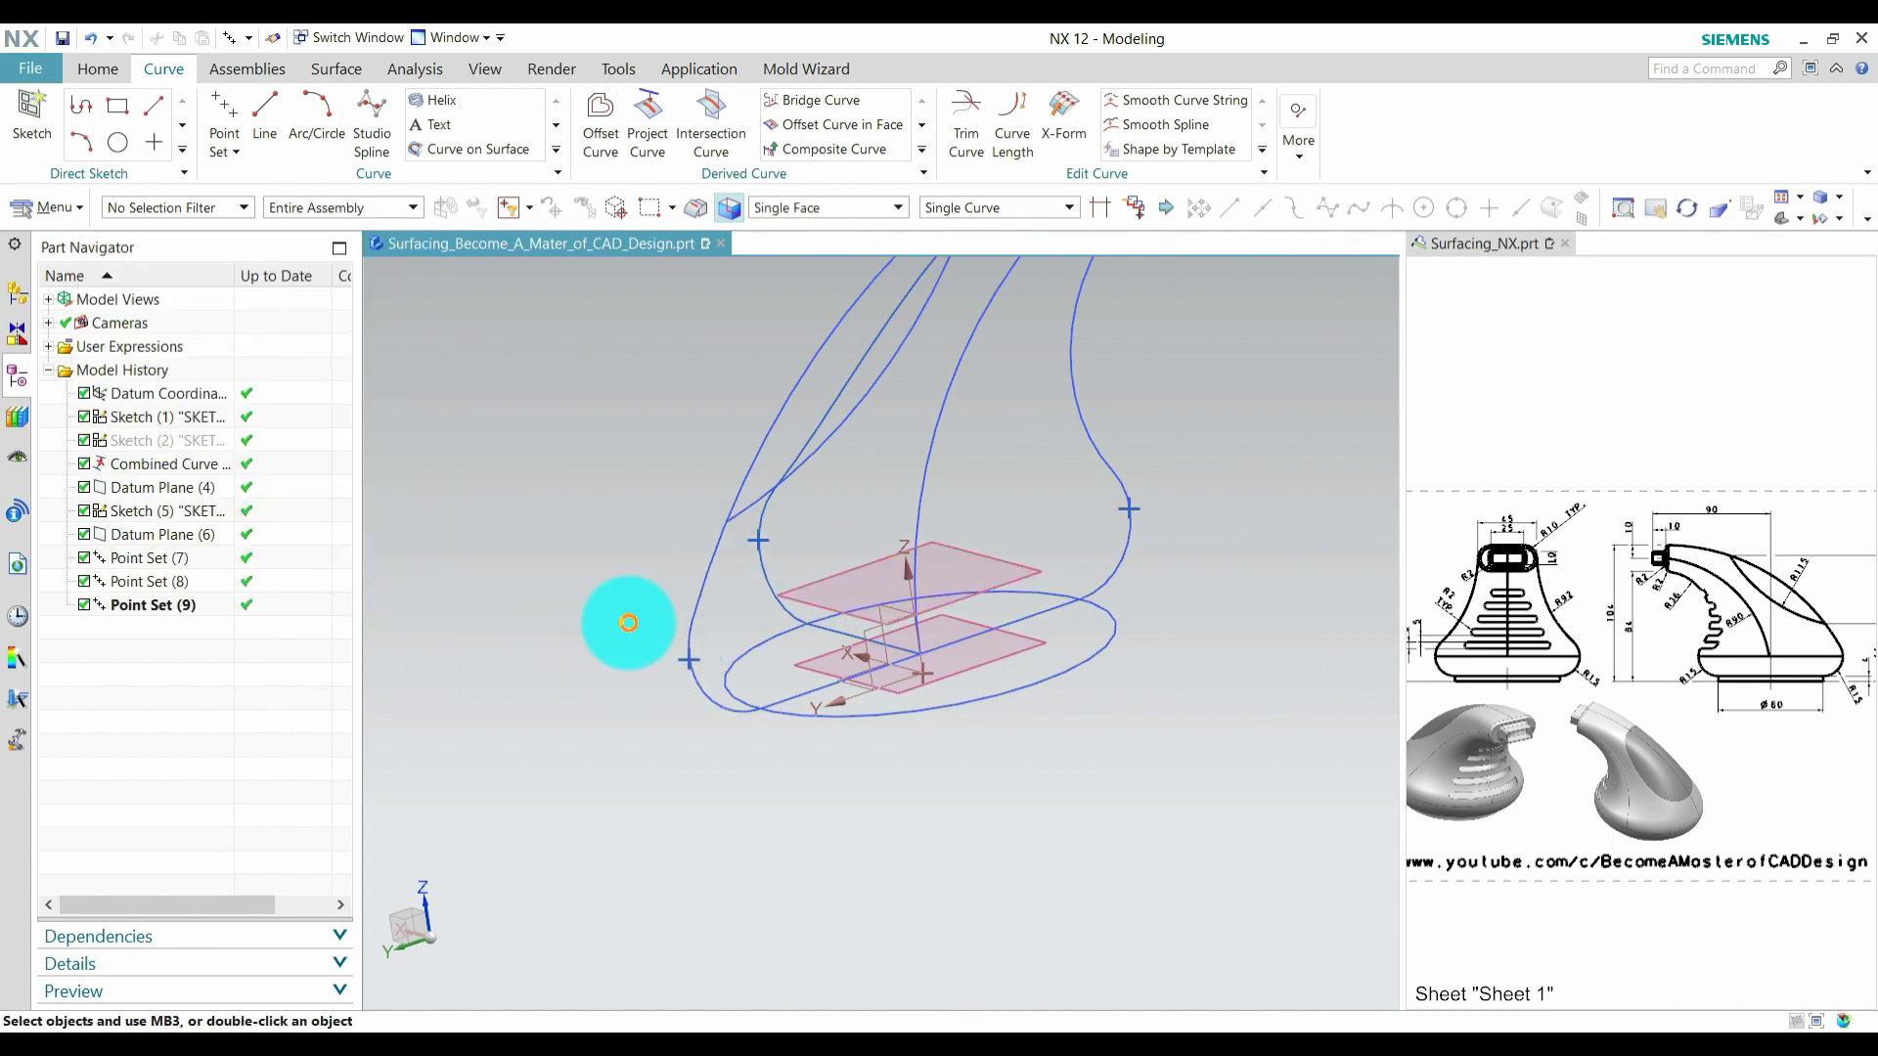
# Step: Hide Datum Plane (6) and Datum Plane (4) from the viewport
pyautogui.moveTo(629, 623); pyautogui.dragTo(795, 569, button='middle')
pyautogui.click(795, 575)
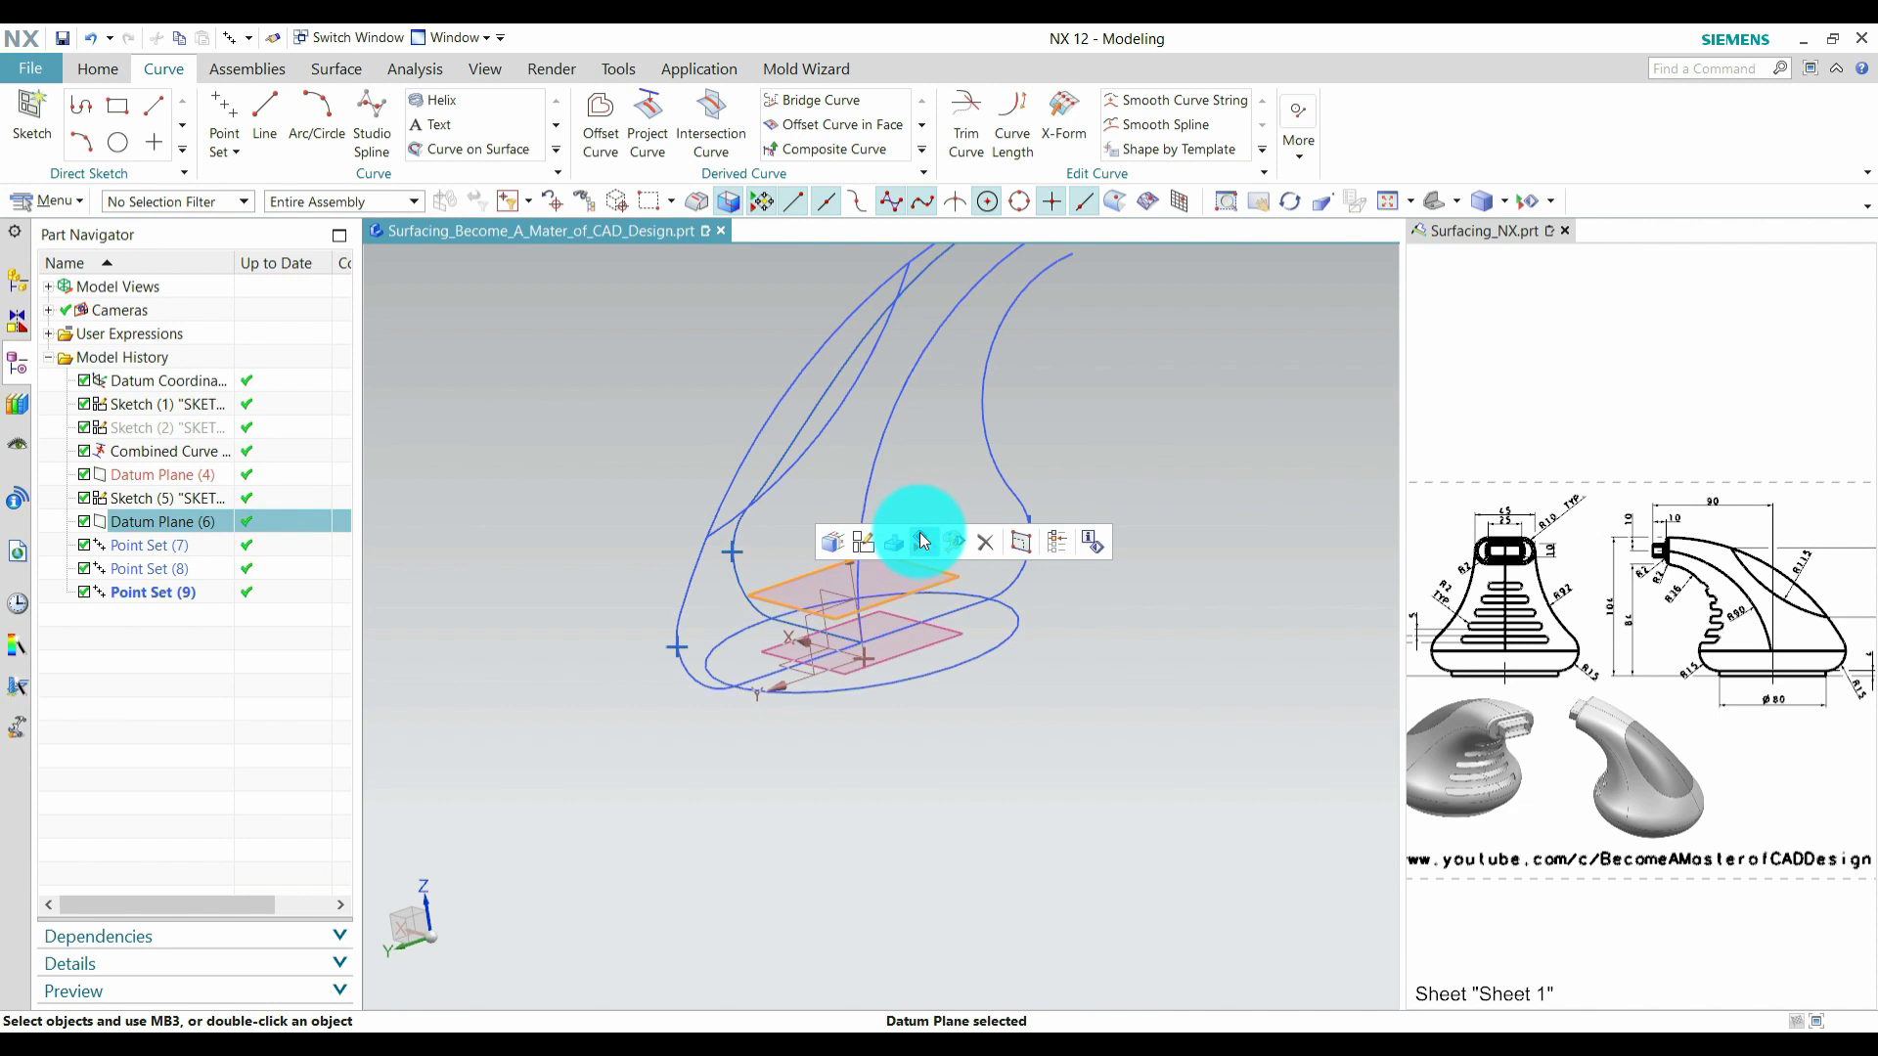
pyautogui.click(913, 536)
pyautogui.moveTo(914, 547); pyautogui.dragTo(919, 868, button='middle')
pyautogui.click(937, 888)
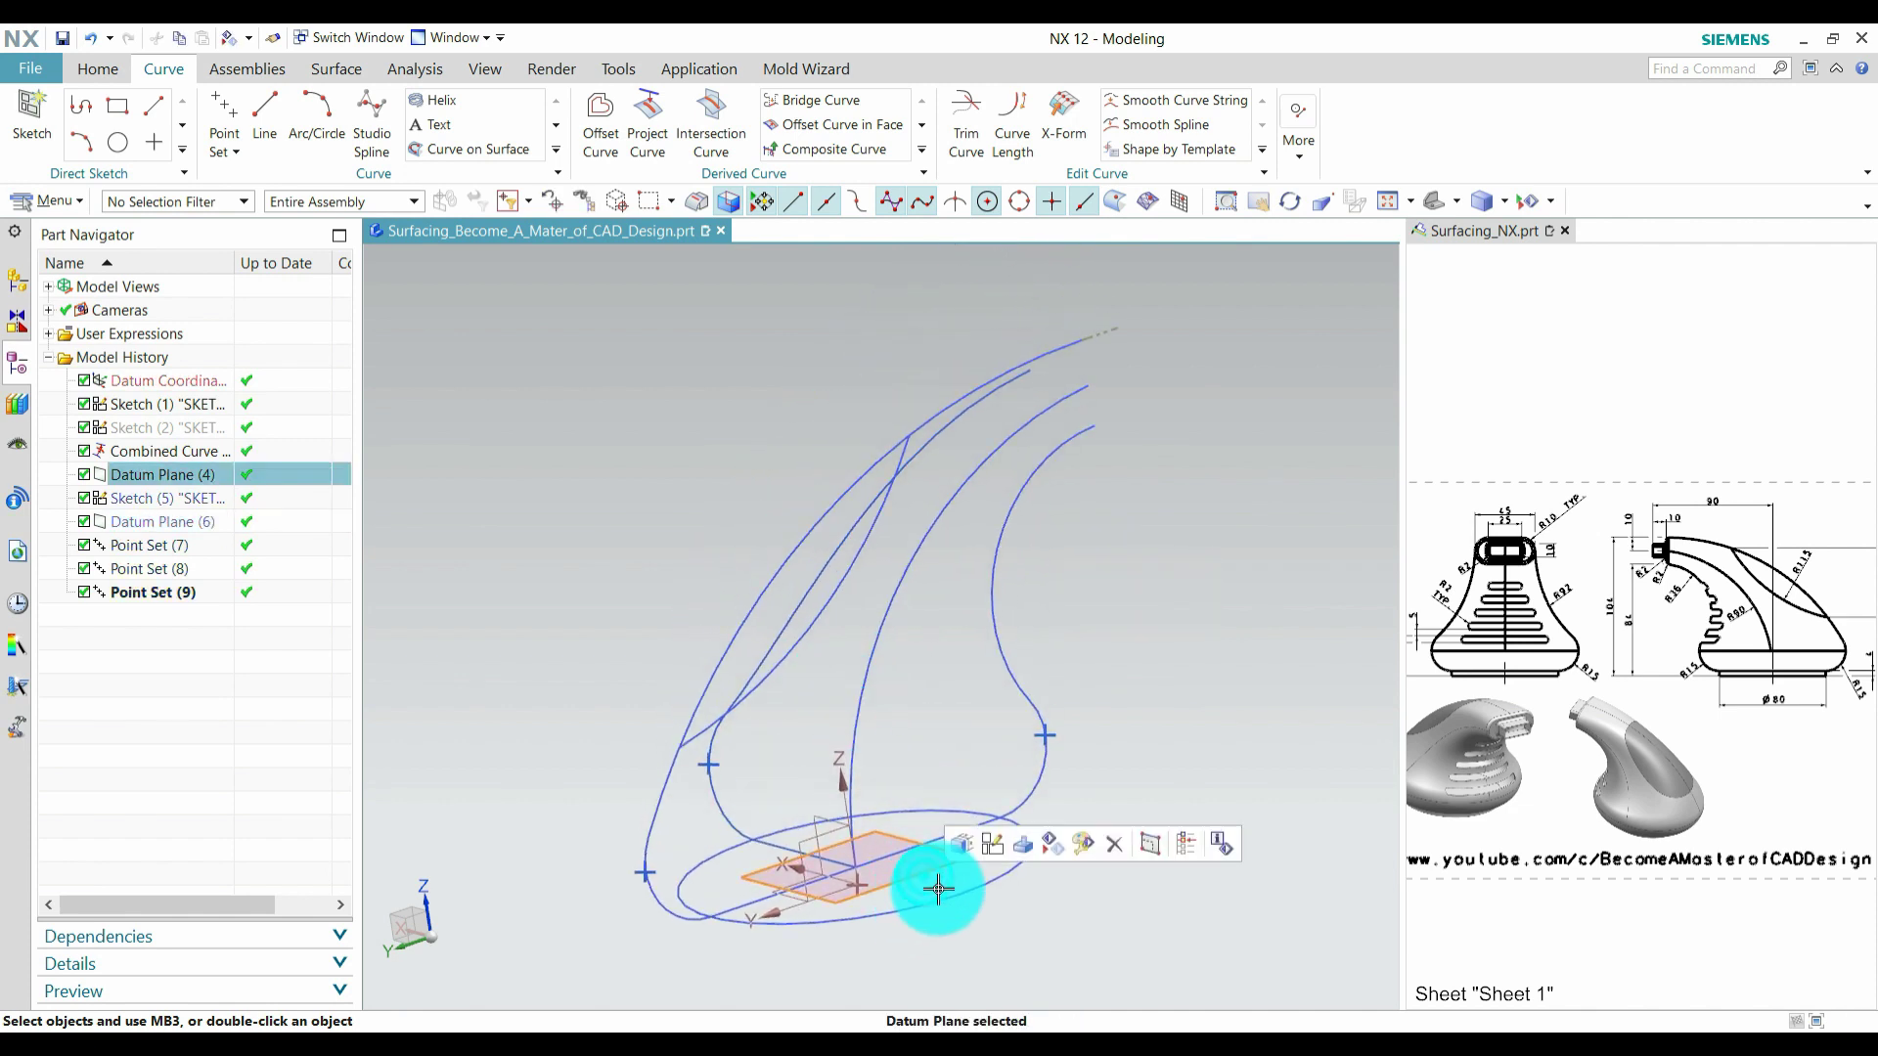
pyautogui.click(1050, 845)
pyautogui.moveTo(817, 679); pyautogui.dragTo(695, 603, button='middle')
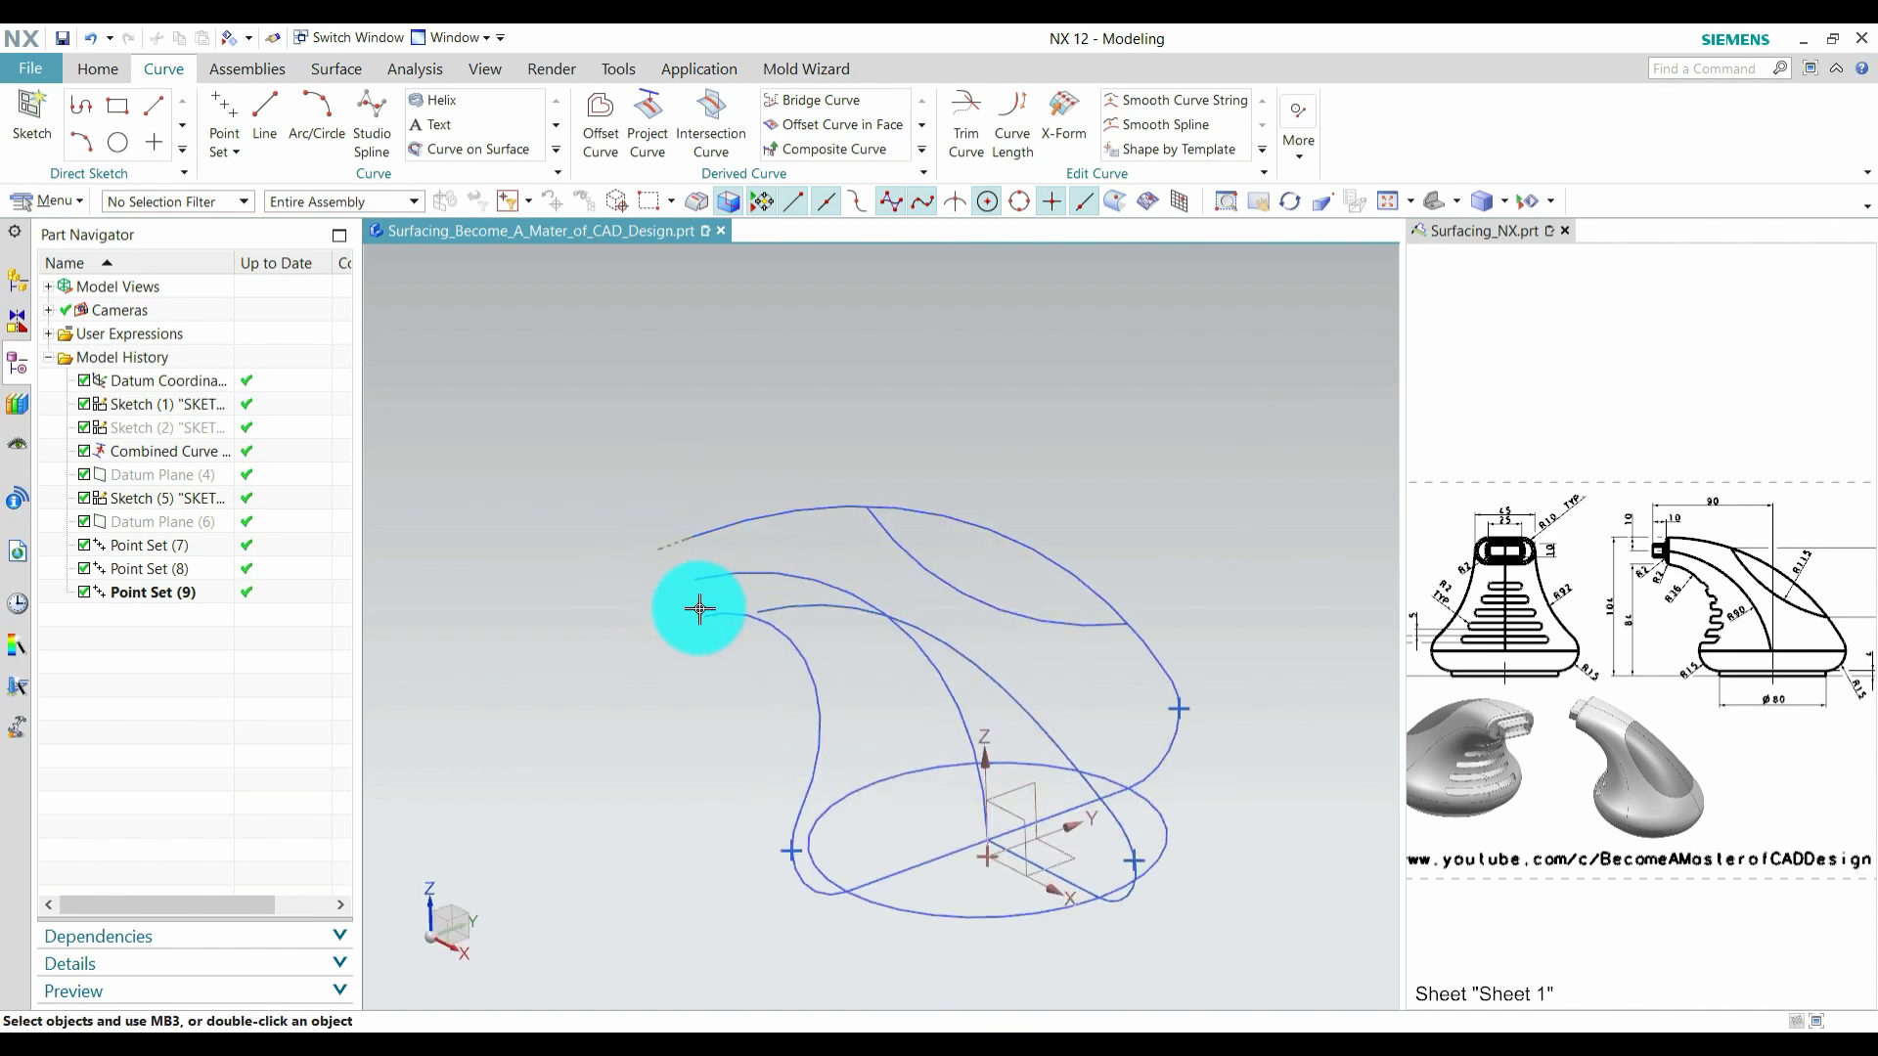
pyautogui.scroll(5, 1488, 518)
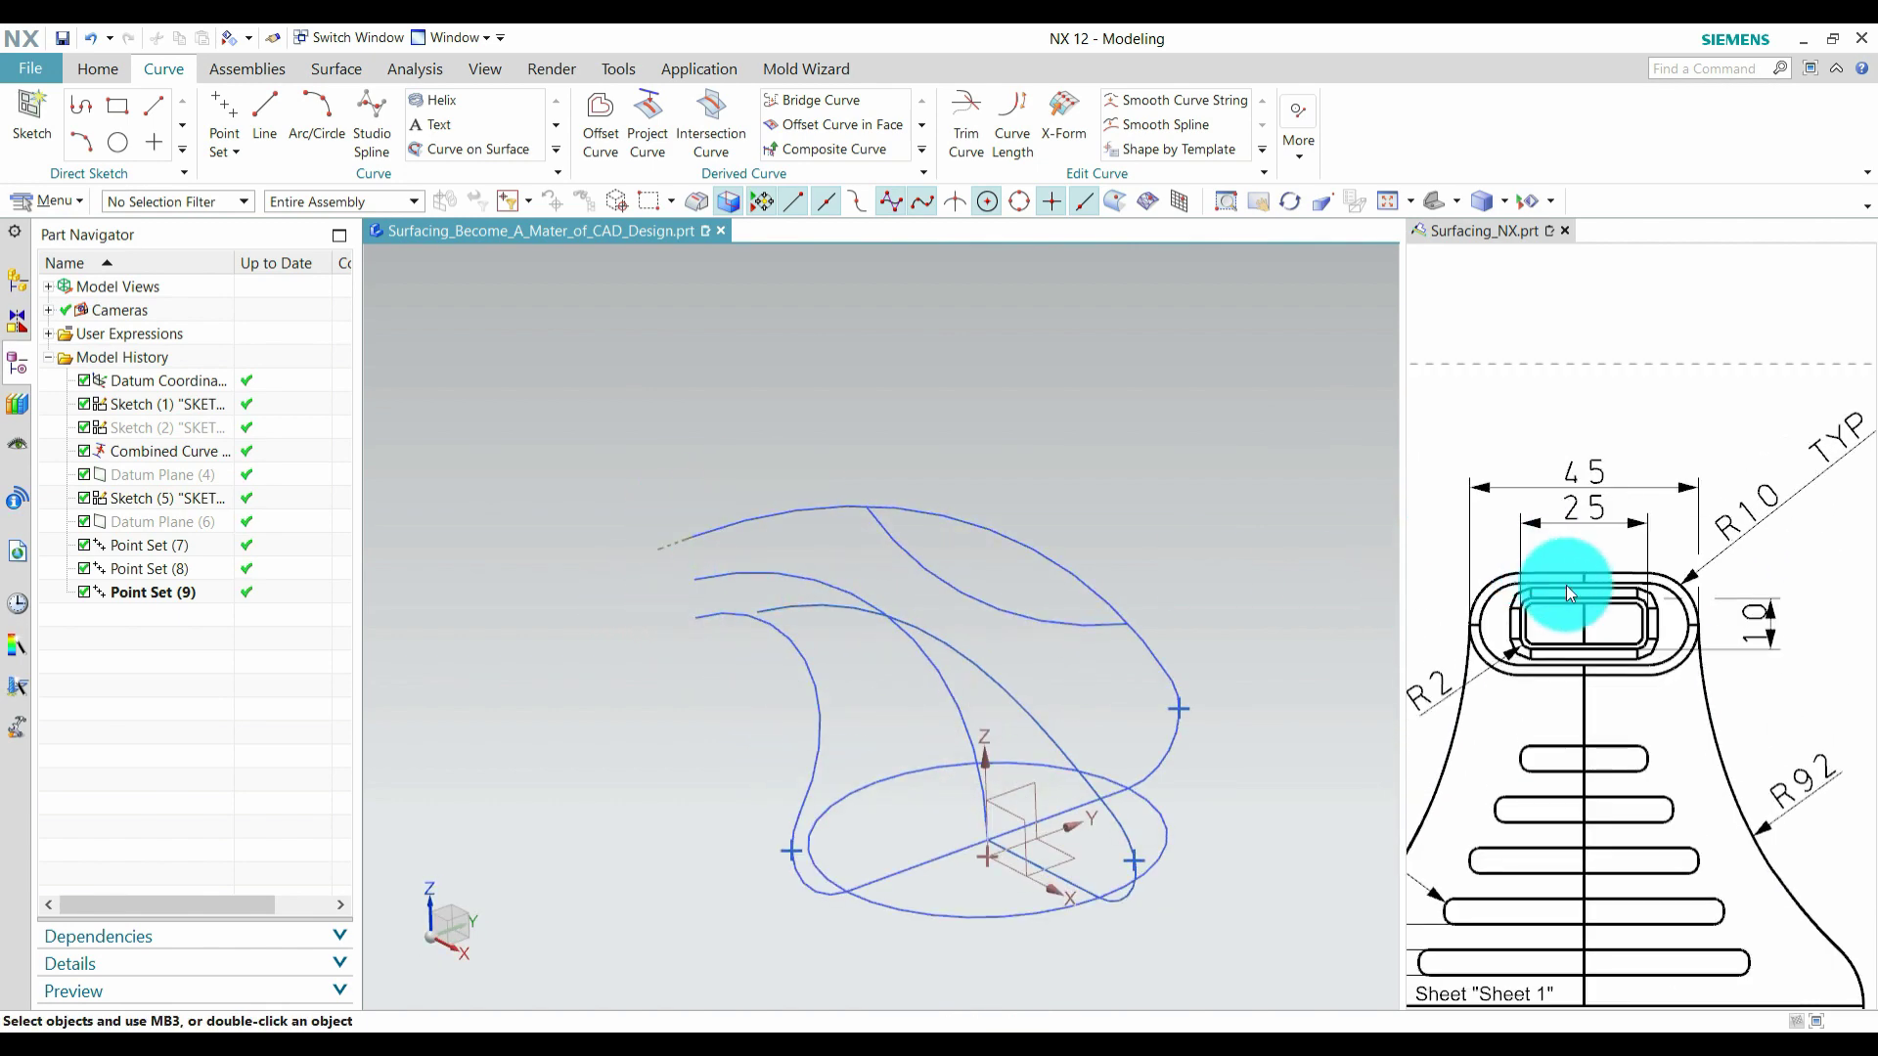
# Step: Start a Point and Direction datum plane located at Arc6's end point
pyautogui.click(109, 71)
pyautogui.click(127, 108)
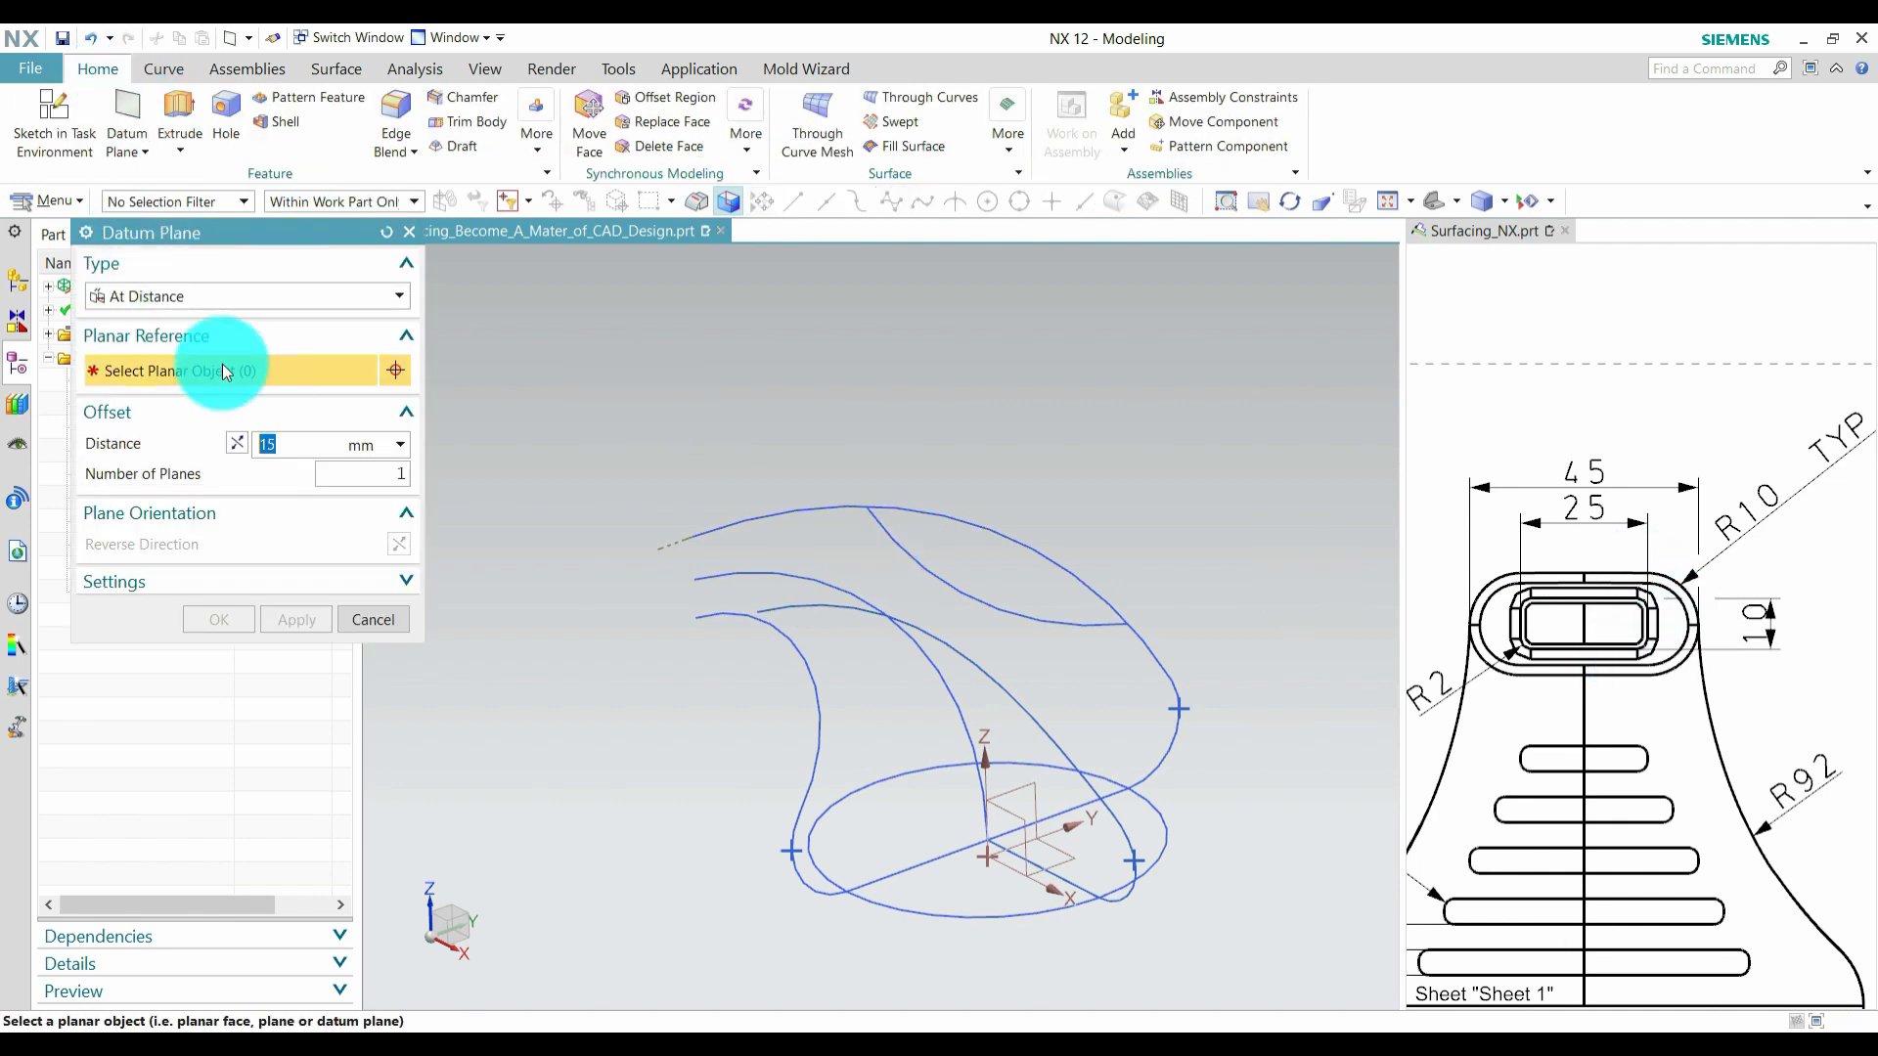
pyautogui.click(157, 291)
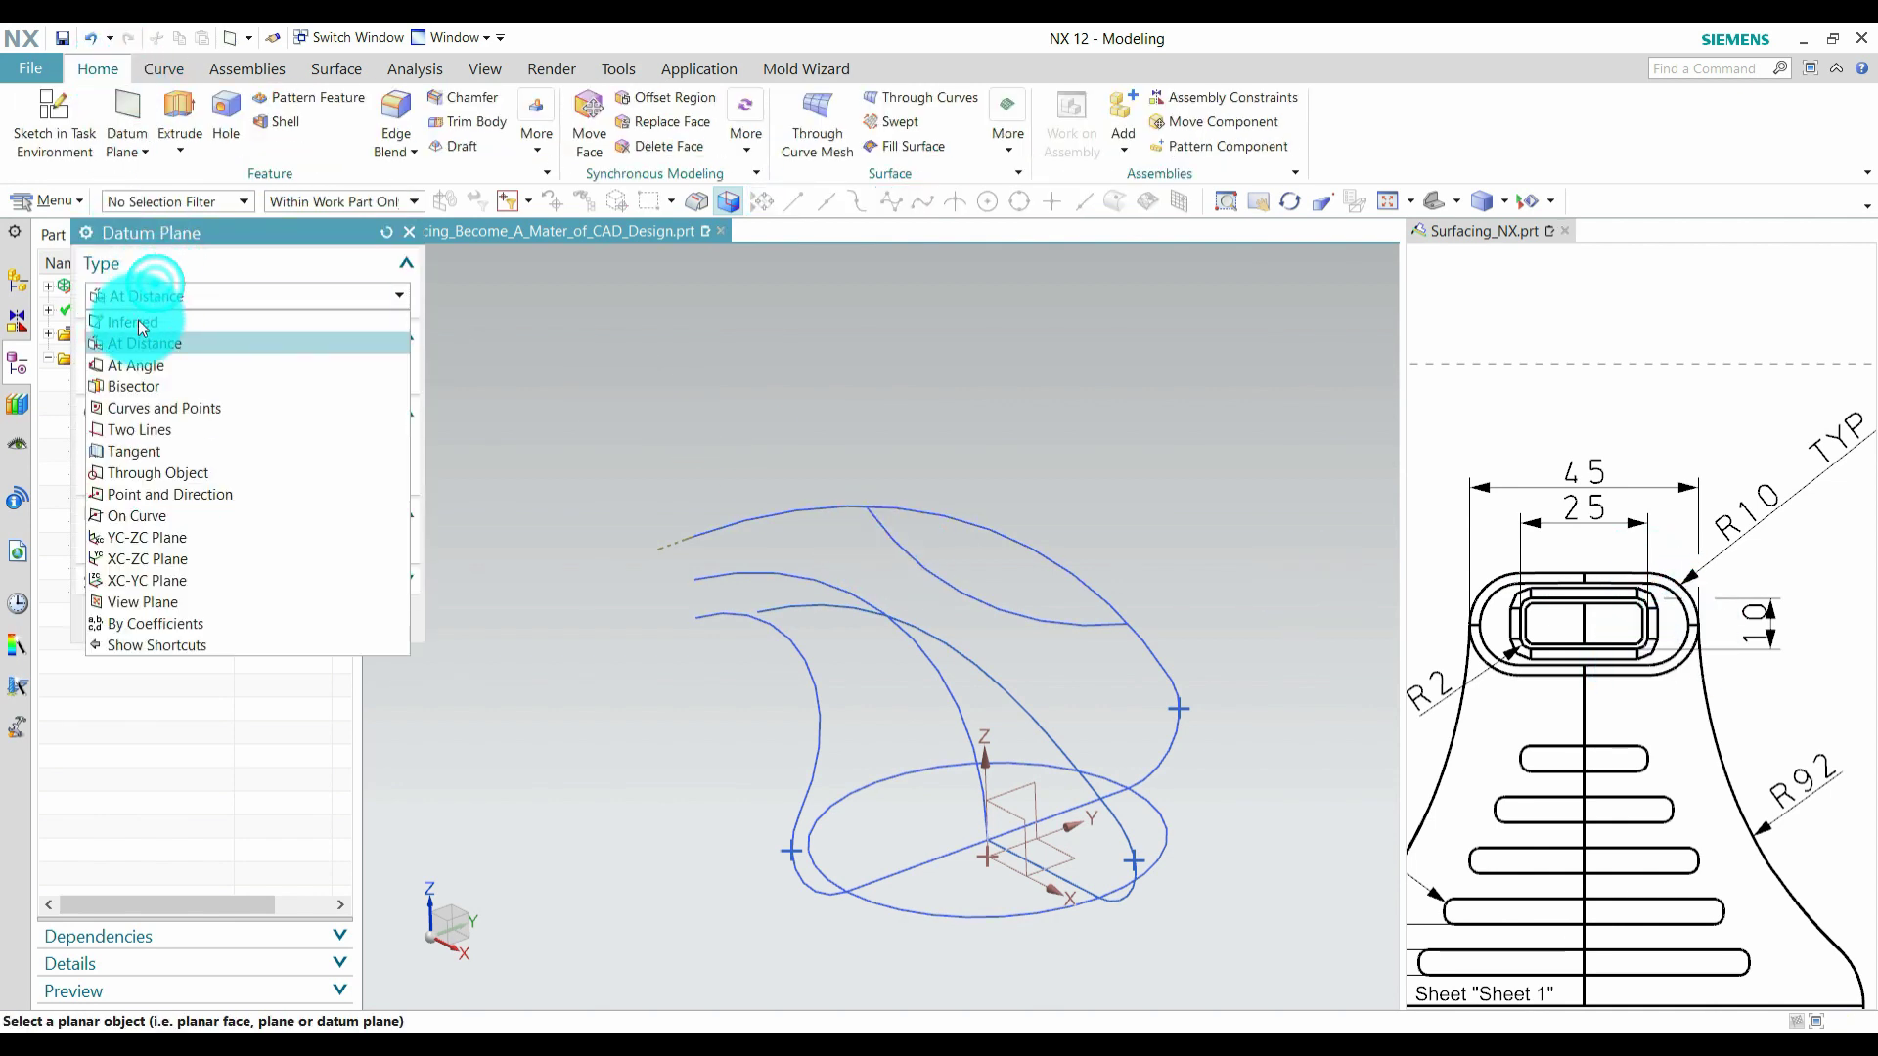
pyautogui.click(148, 494)
pyautogui.scroll(2, 737, 570)
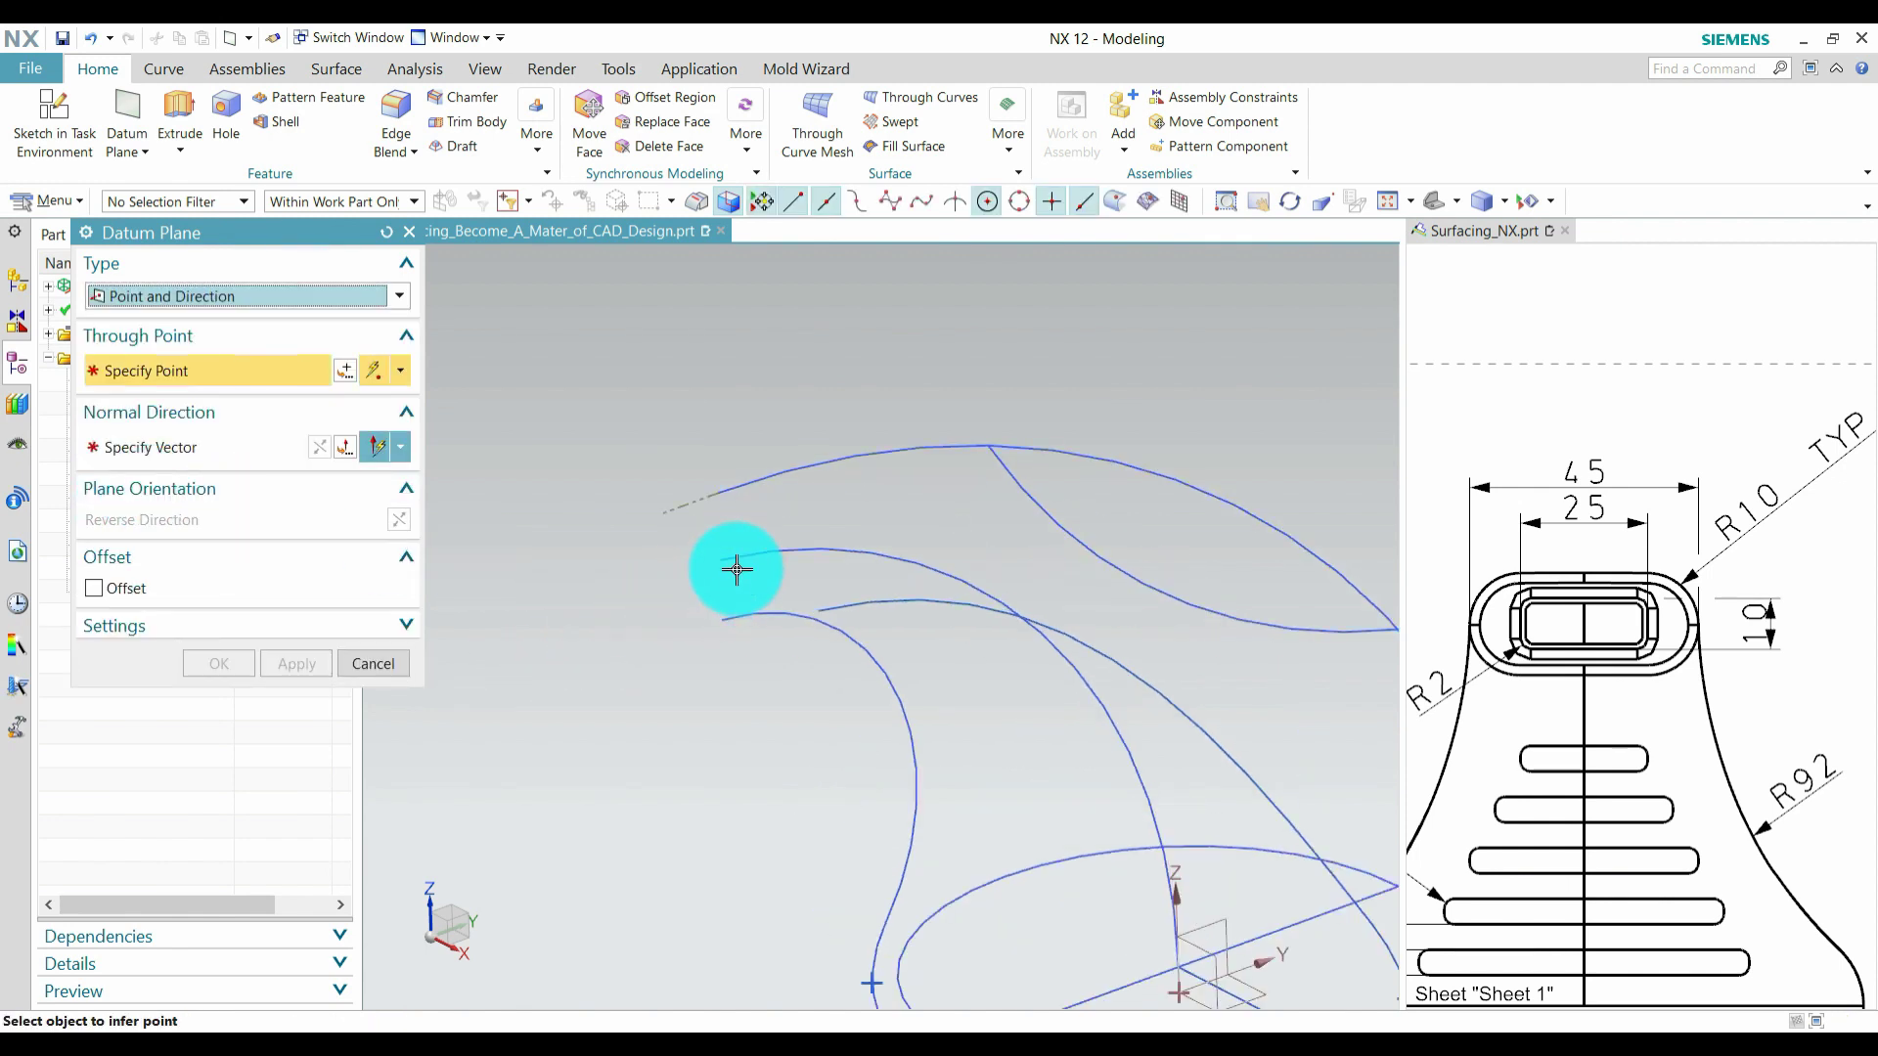
pyautogui.click(721, 564)
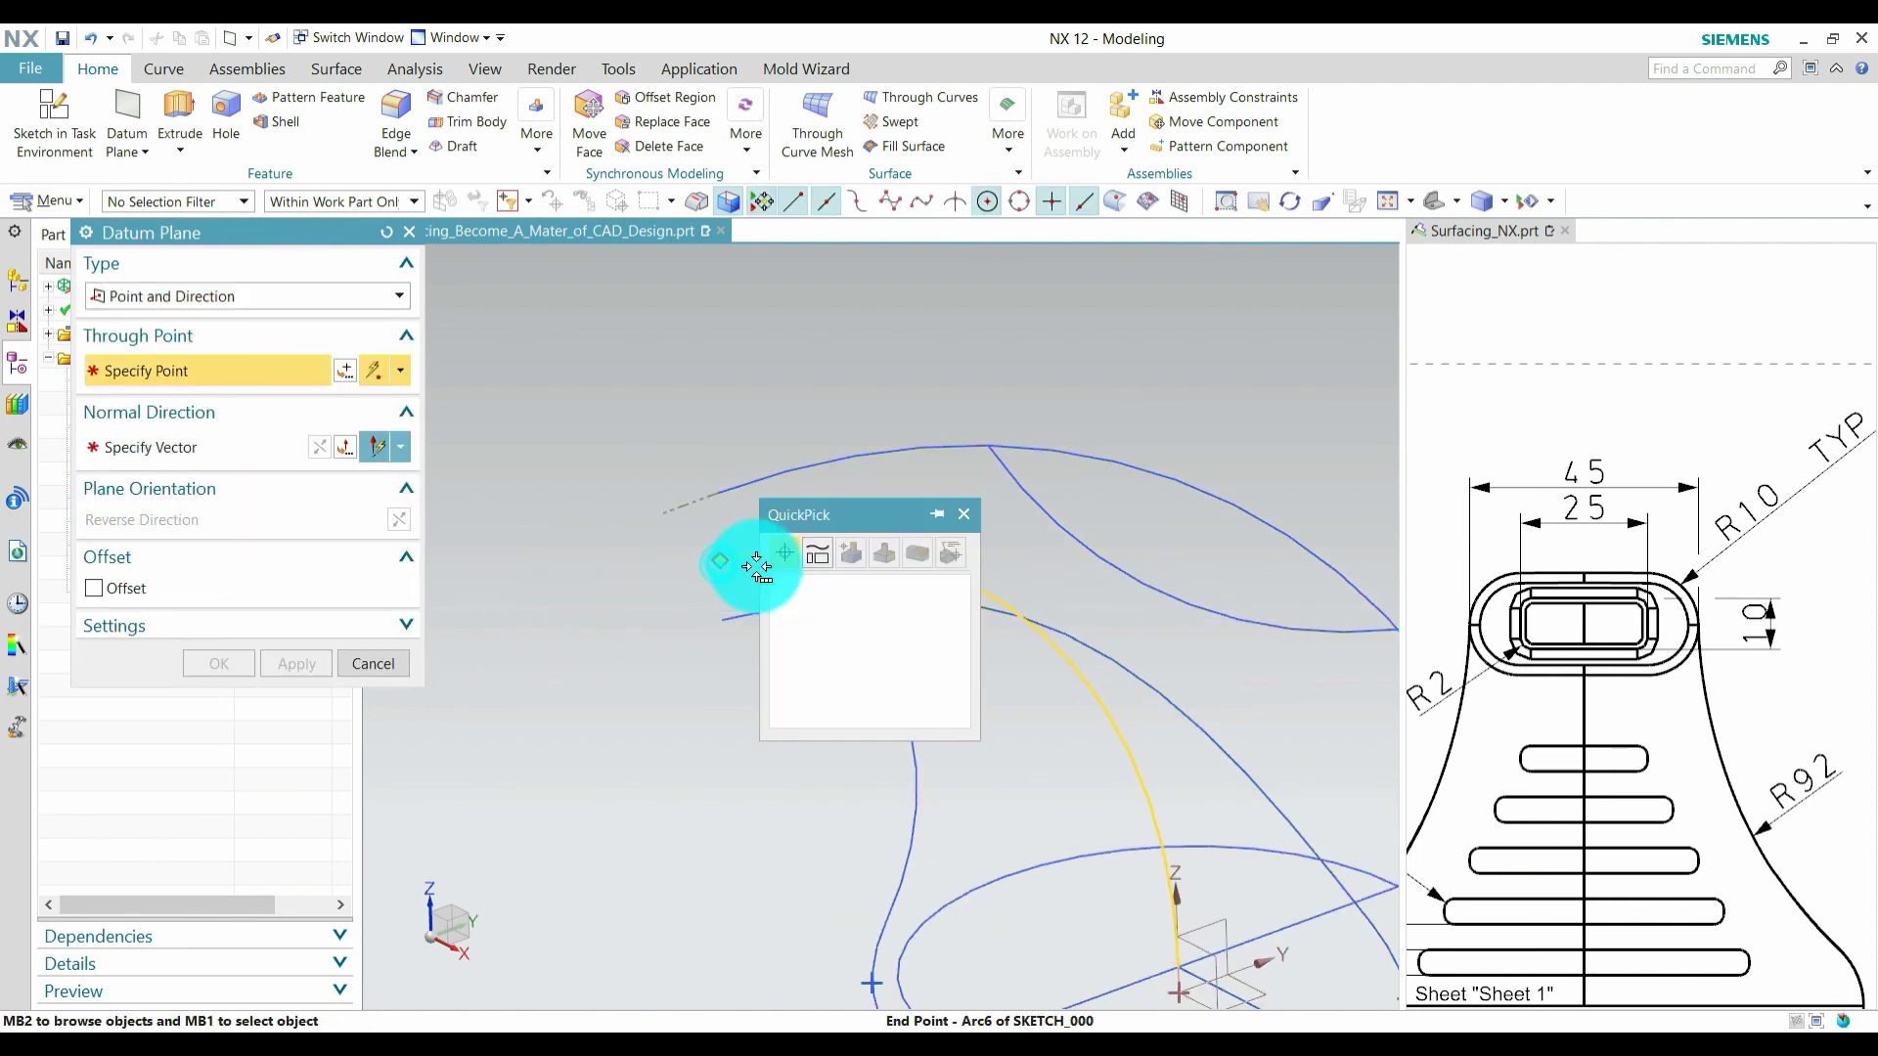
pyautogui.click(859, 598)
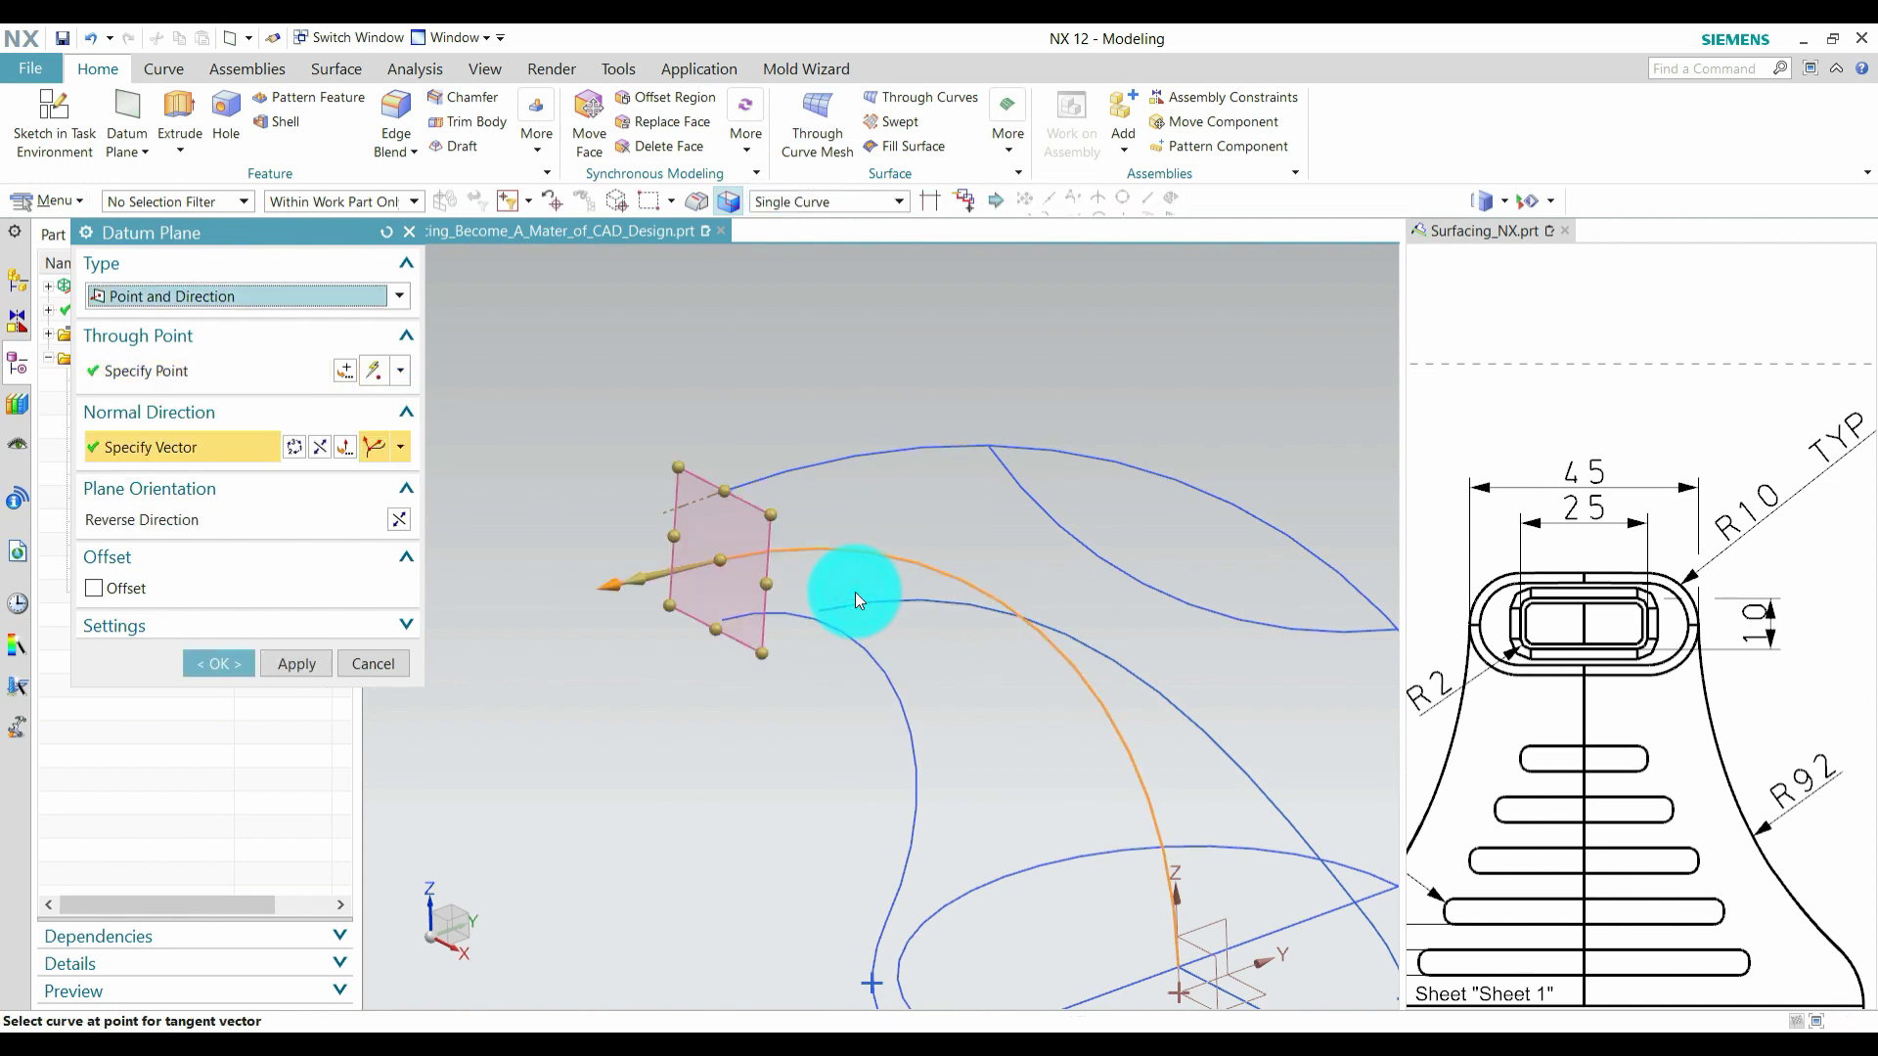
# Step: Set the plane normal along the curve, reverse it, and create the datum plane
pyautogui.click(382, 489)
pyautogui.click(922, 609)
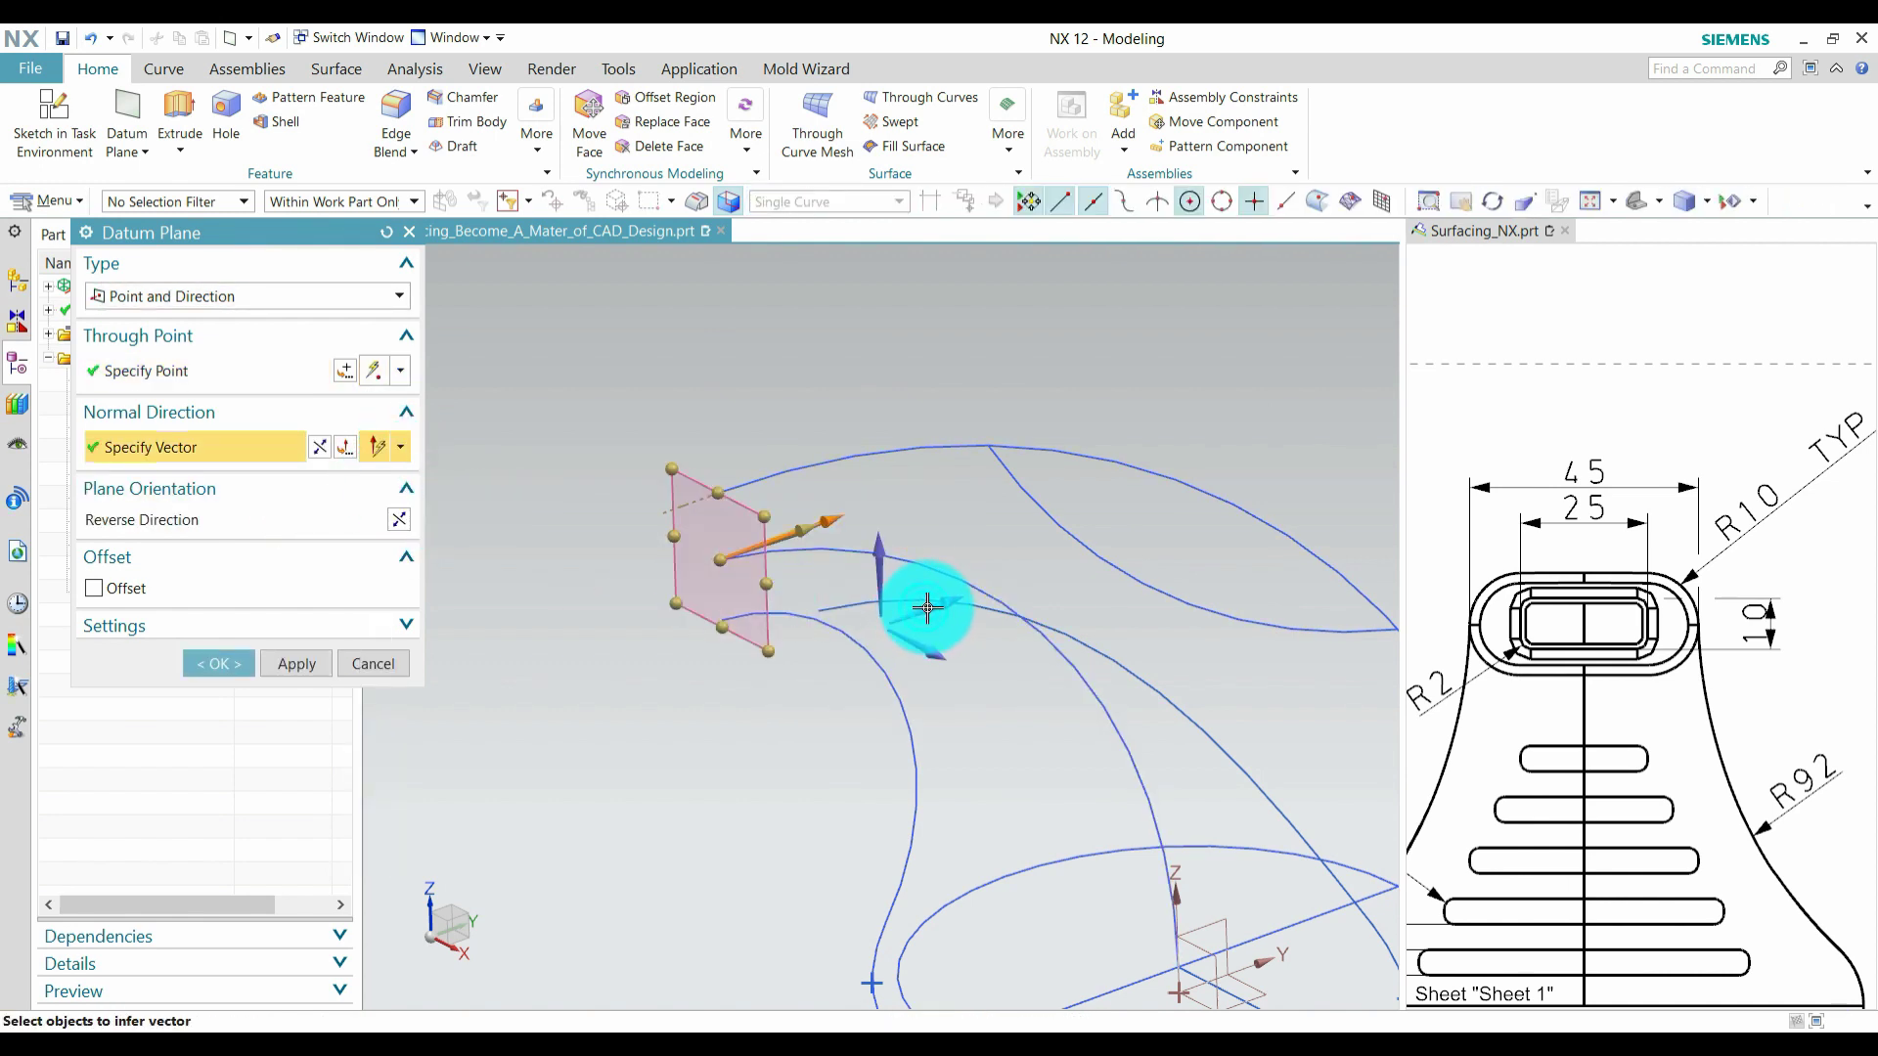
pyautogui.click(395, 518)
pyautogui.click(235, 659)
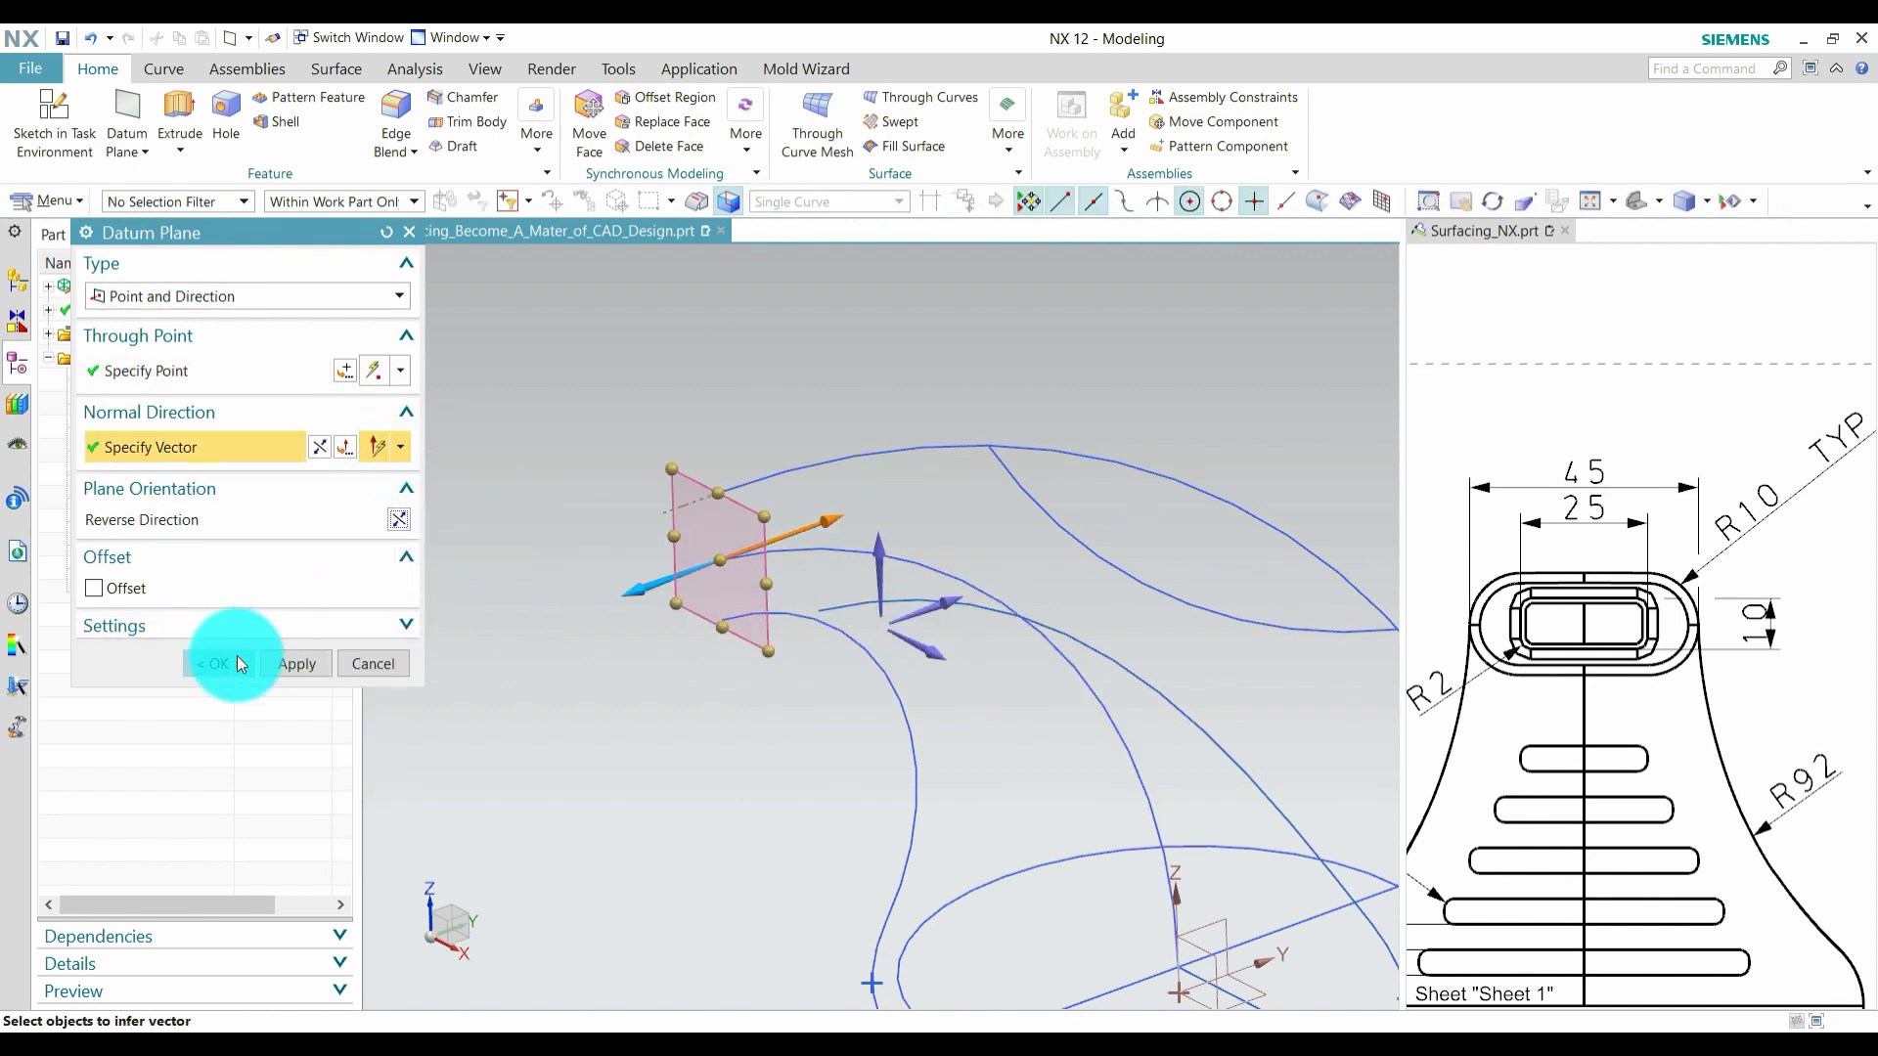